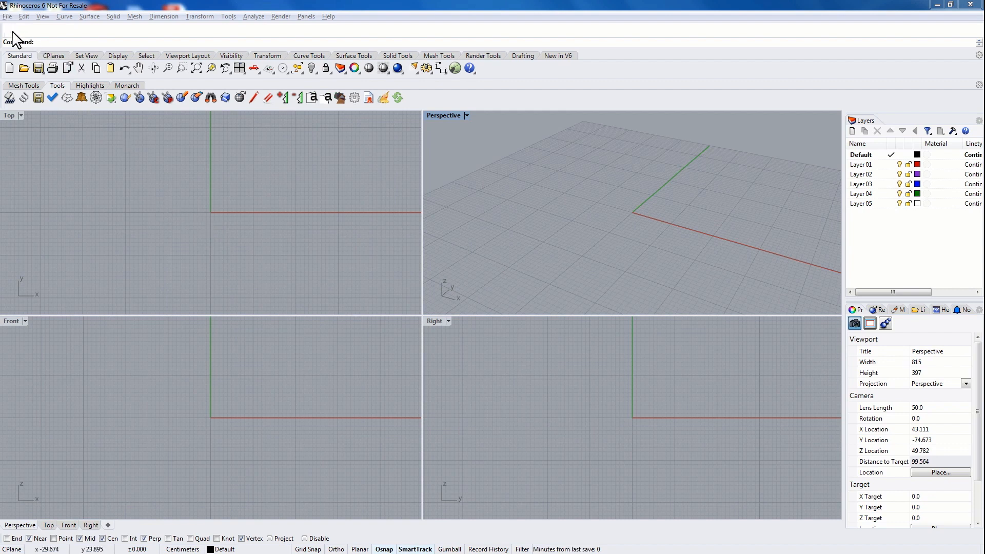
# Step: Open the file Headrest Tutorial-1.2.STEP from the Videos folder, accepting the STP import options with Join surfaces enabled
pyautogui.click(23, 69)
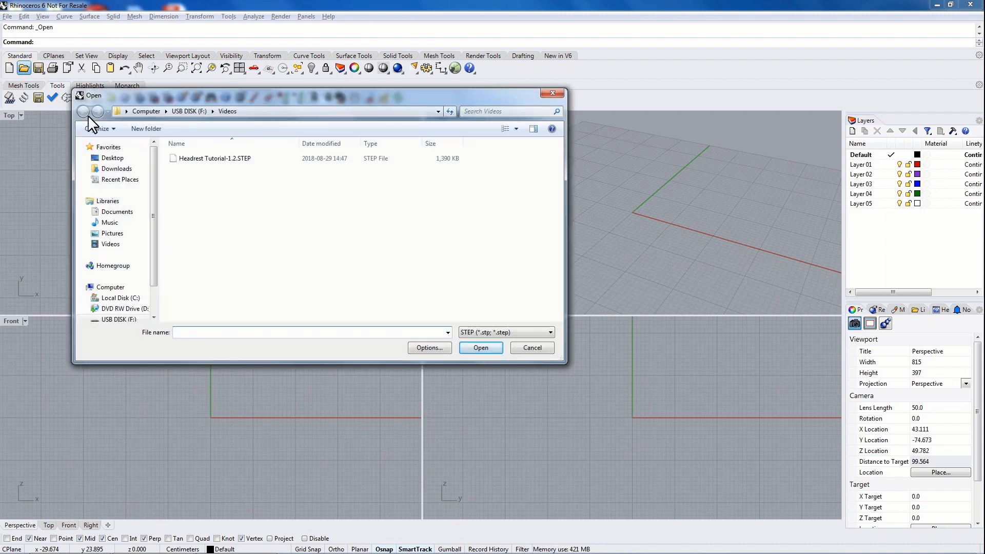
pyautogui.click(192, 159)
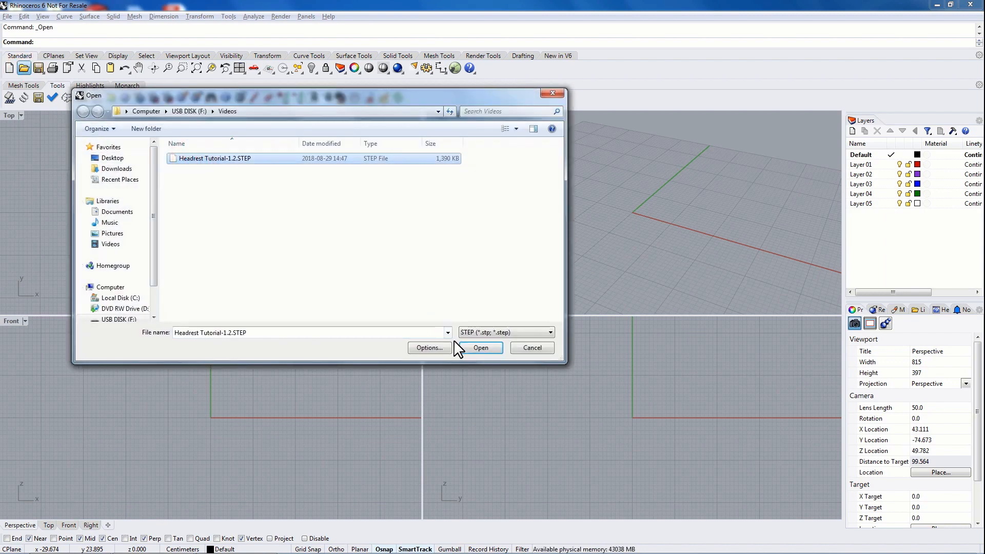
pyautogui.click(481, 348)
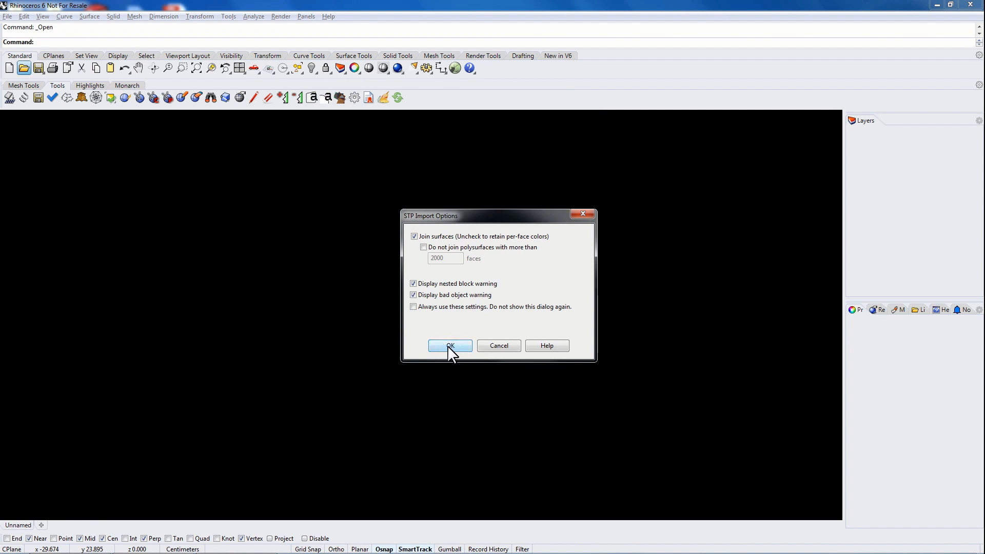
pyautogui.click(450, 346)
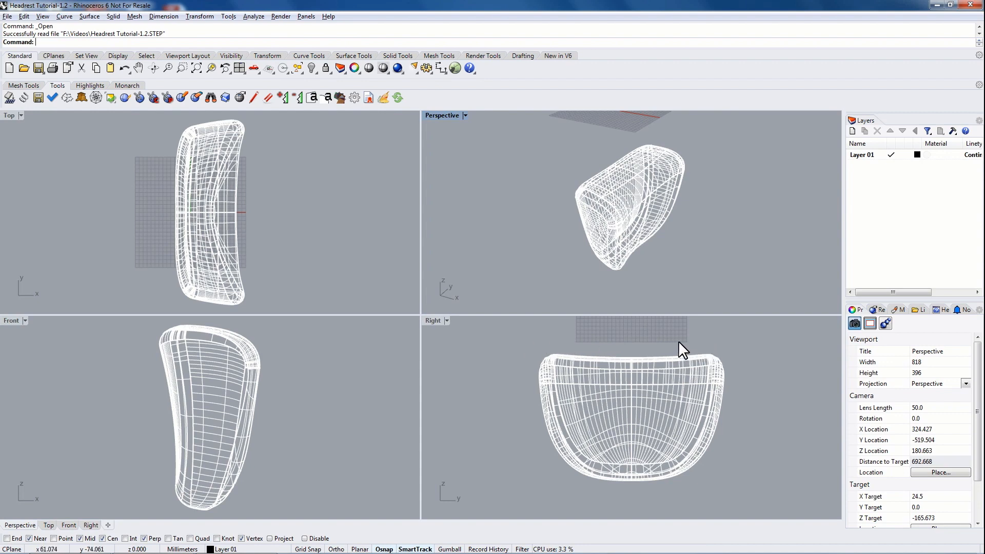
# Step: Rotate the headrest polysurface 180 degrees in the Right view about a point just above it, using Ortho for the reference points
pyautogui.moveTo(678, 340); pyautogui.dragTo(686, 362, button='right')
pyautogui.scroll(-2, 682, 352)
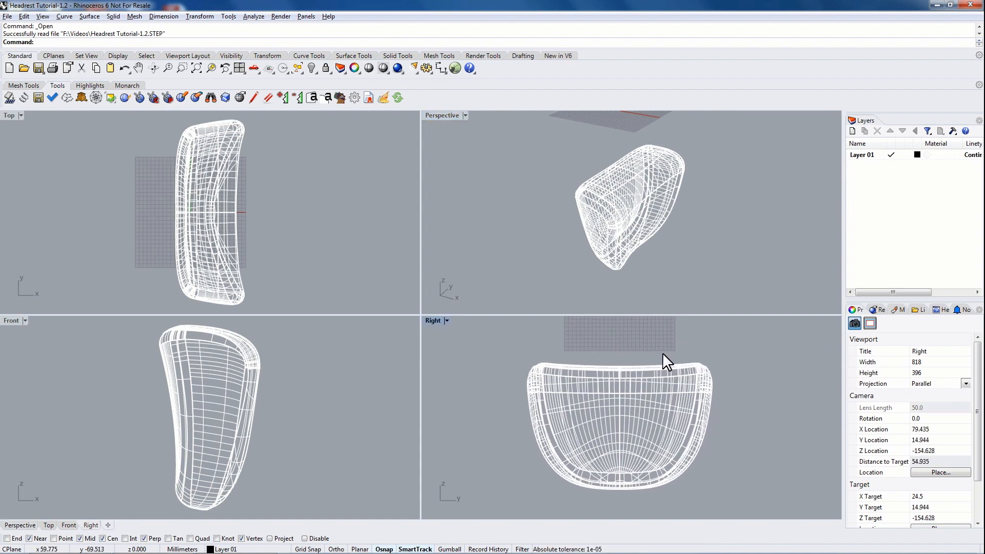
pyautogui.moveTo(679, 196); pyautogui.dragTo(614, 274, button='right')
pyautogui.moveTo(739, 356); pyautogui.dragTo(714, 387, button='right')
pyautogui.scroll(-2, 719, 363)
pyautogui.moveTo(635, 354); pyautogui.dragTo(625, 370, button='right')
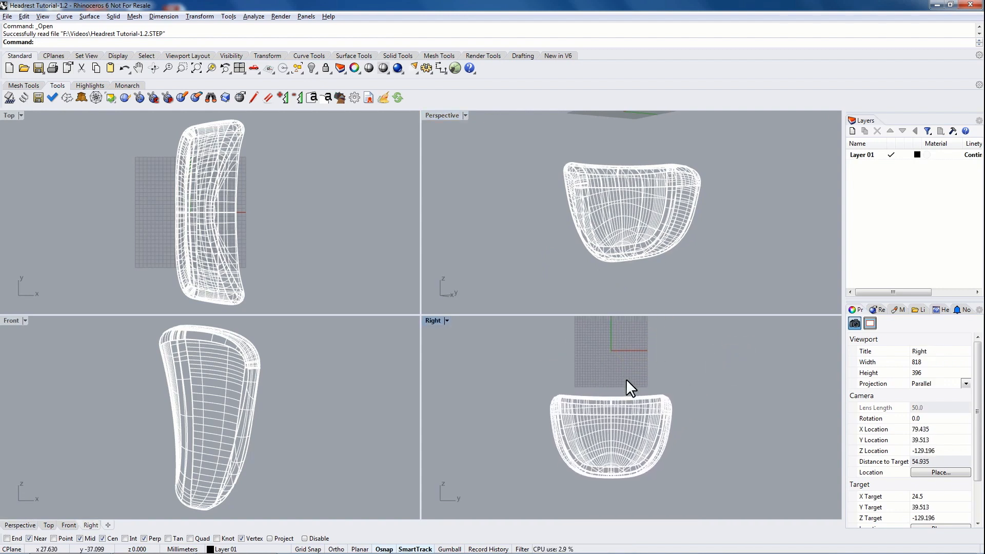
pyautogui.click(628, 414)
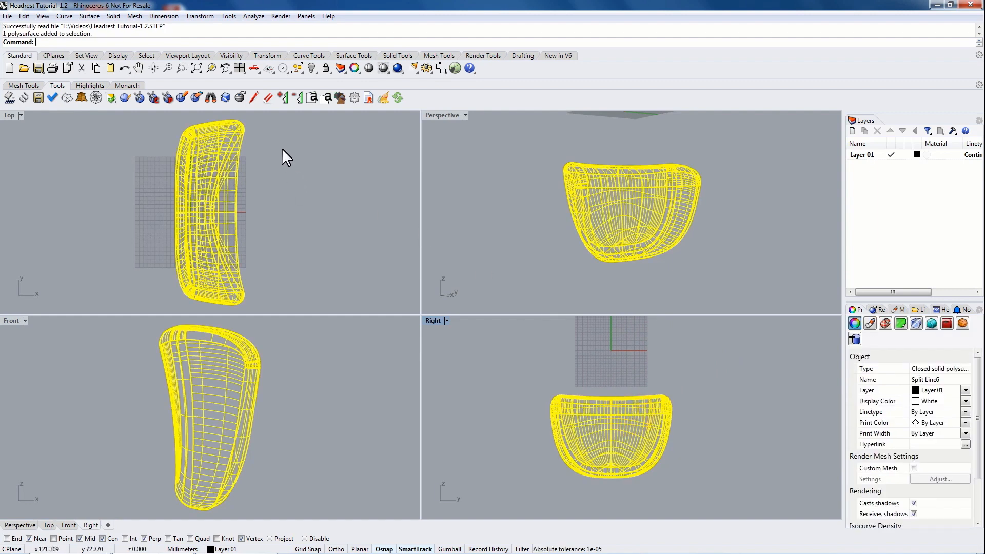
pyautogui.click(267, 55)
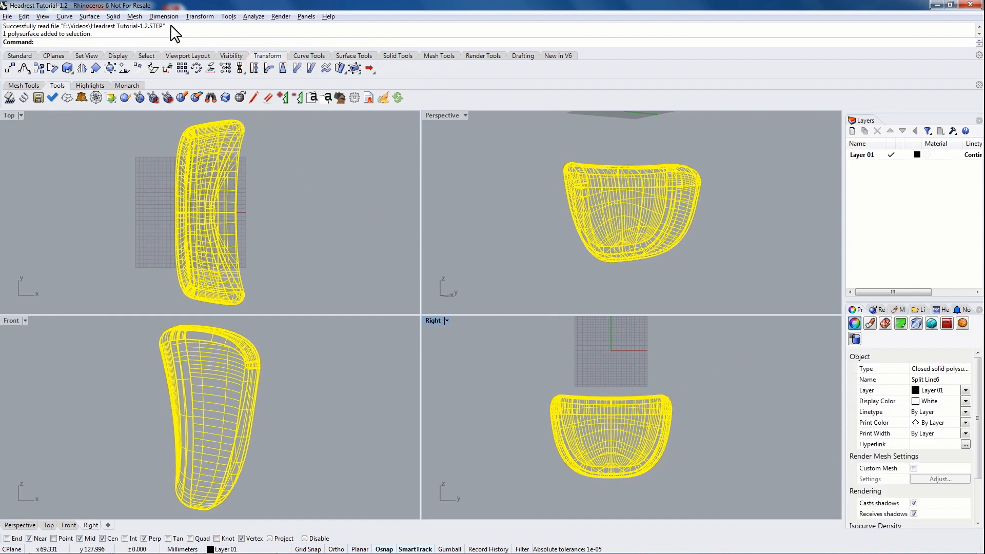
pyautogui.click(52, 68)
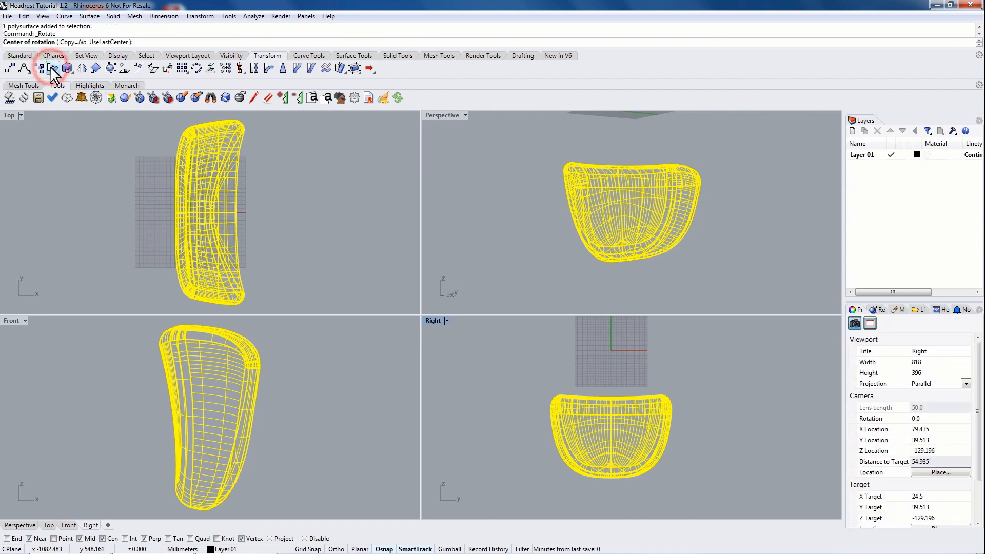
pyautogui.click(611, 375)
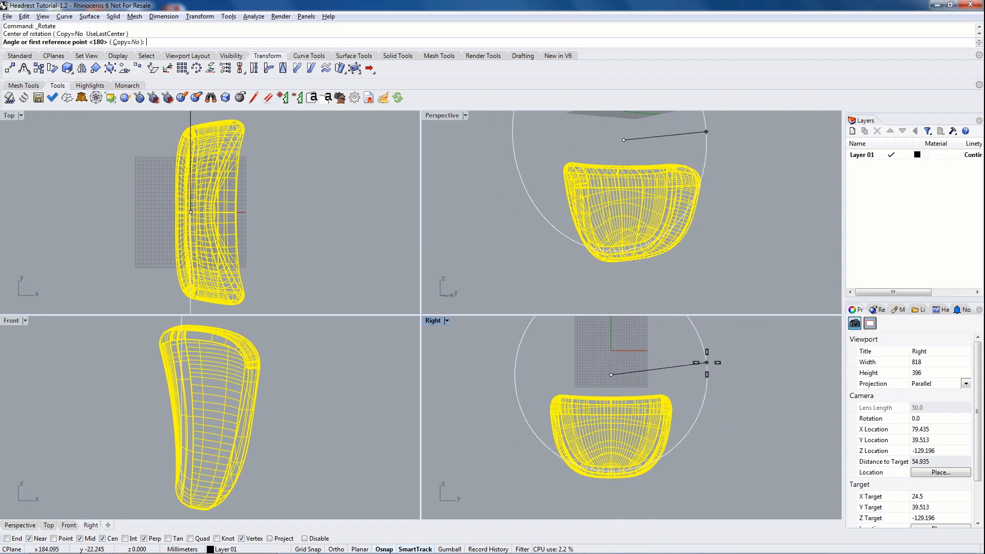
pyautogui.press('F8')
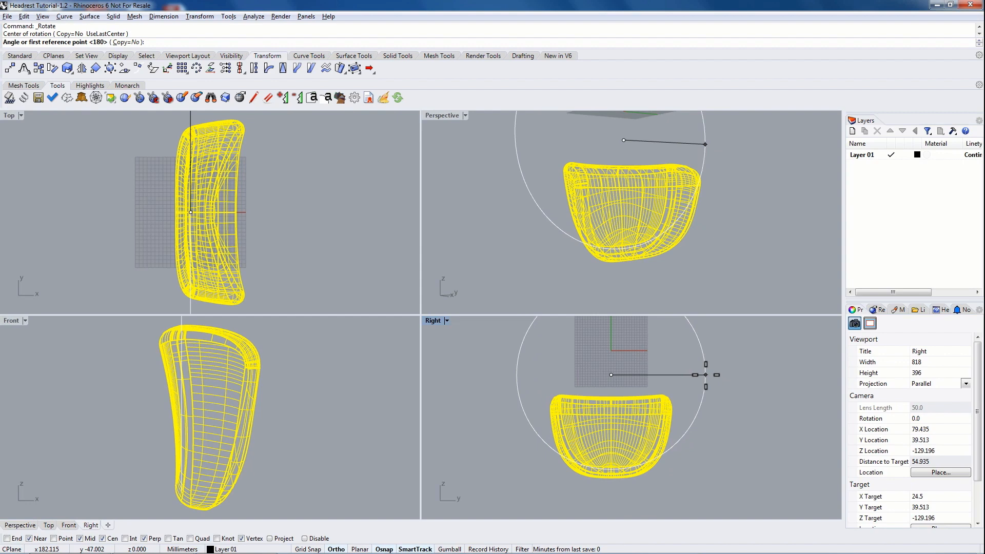
pyautogui.click(706, 374)
pyautogui.press('F8')
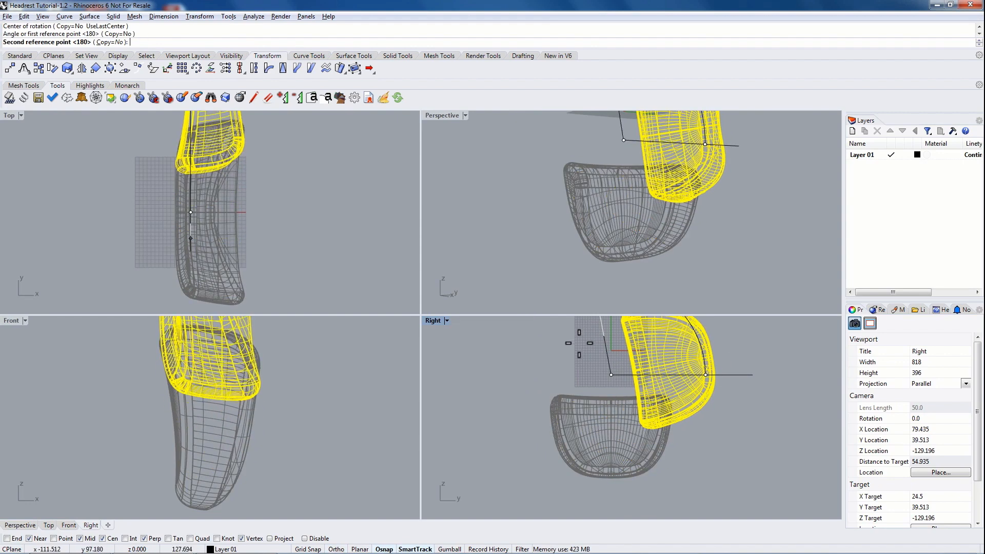
pyautogui.press('F8')
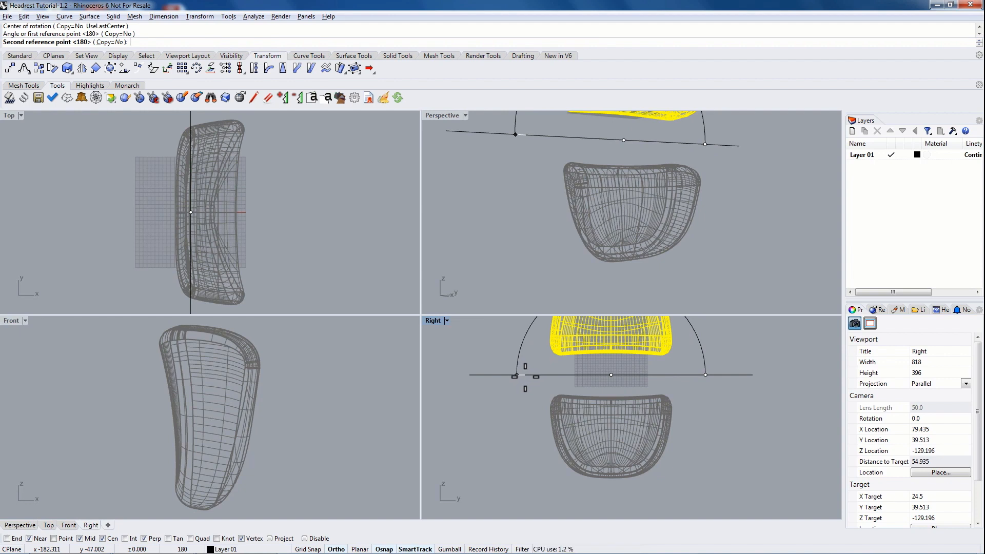
pyautogui.click(525, 377)
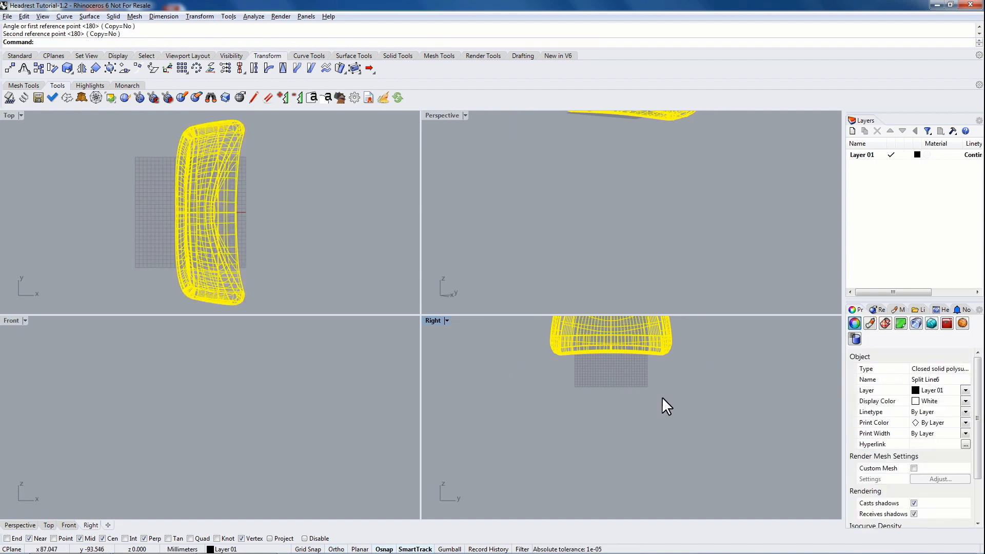
# Step: Maximize the Perspective viewport, deselect the headrest and zoom to the model's extents
pyautogui.moveTo(697, 365); pyautogui.dragTo(701, 451, button='right')
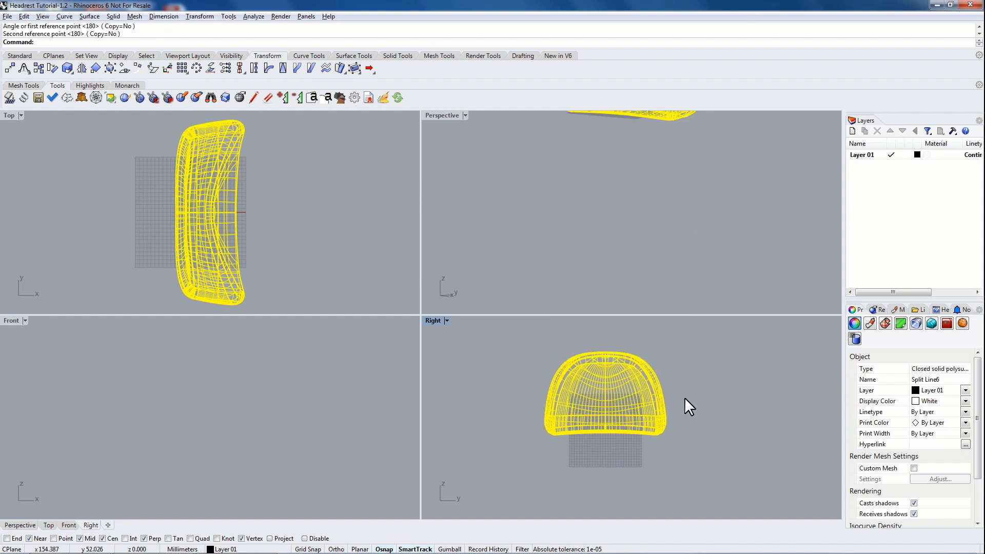
pyautogui.moveTo(688, 407)
pyautogui.mouseDown(button='right')
pyautogui.moveTo(686, 389)
pyautogui.moveTo(692, 410)
pyautogui.mouseUp(button='right')
pyautogui.keyDown('shift'); pyautogui.moveTo(622, 244); pyautogui.dragTo(661, 267, button='right'); pyautogui.keyUp('shift')
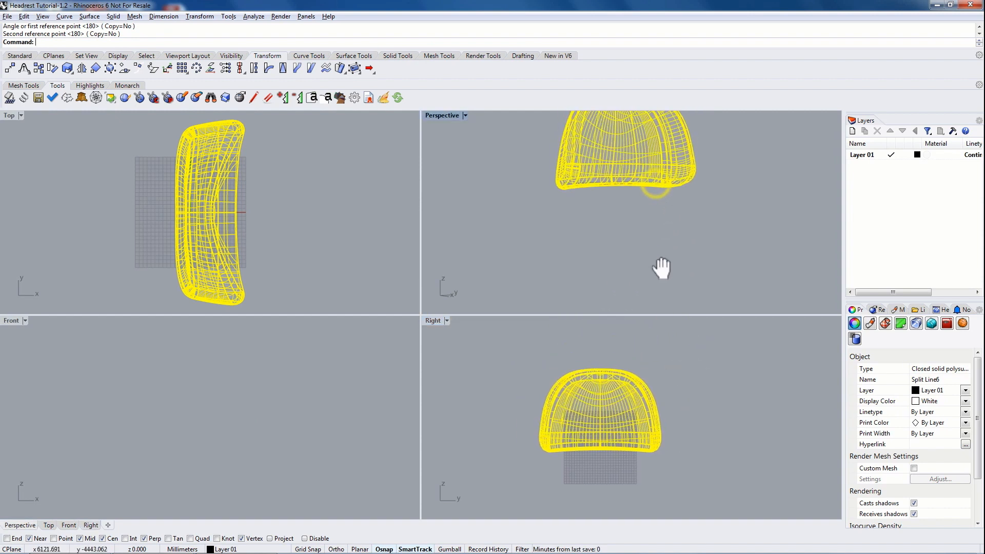
pyautogui.moveTo(723, 165); pyautogui.dragTo(673, 201, button='right')
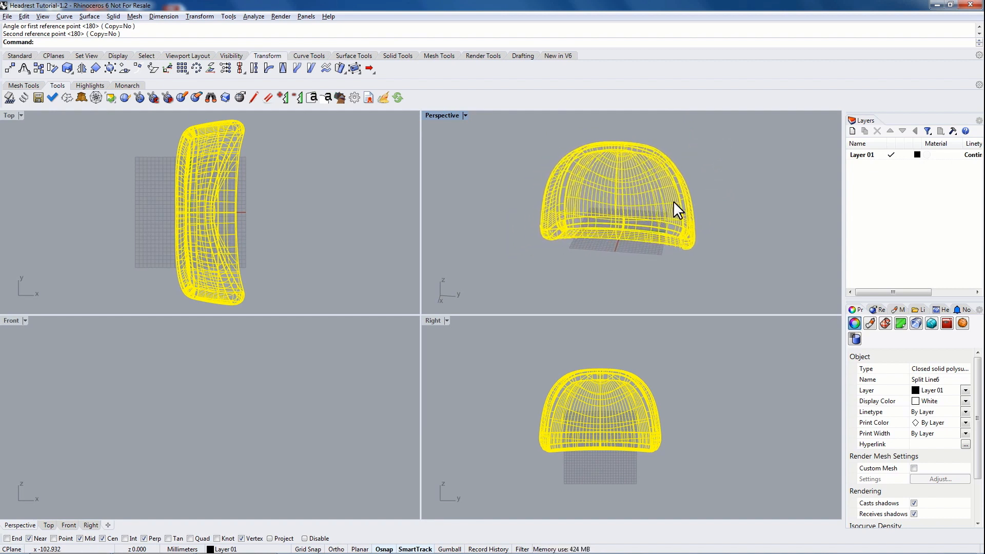
pyautogui.doubleClick(440, 115)
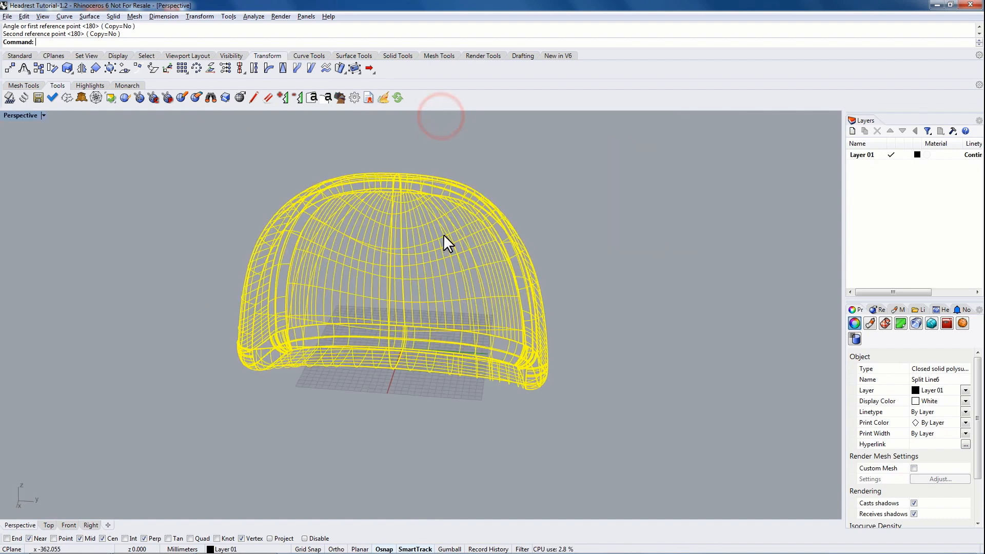
pyautogui.moveTo(619, 222)
pyautogui.mouseDown(button='right')
pyautogui.moveTo(588, 240)
pyautogui.moveTo(410, 237)
pyautogui.moveTo(513, 211)
pyautogui.moveTo(607, 225)
pyautogui.mouseUp(button='right')
pyautogui.click(608, 224)
pyautogui.keyDown('shift'); pyautogui.moveTo(534, 200); pyautogui.dragTo(639, 241, button='right'); pyautogui.keyUp('shift')
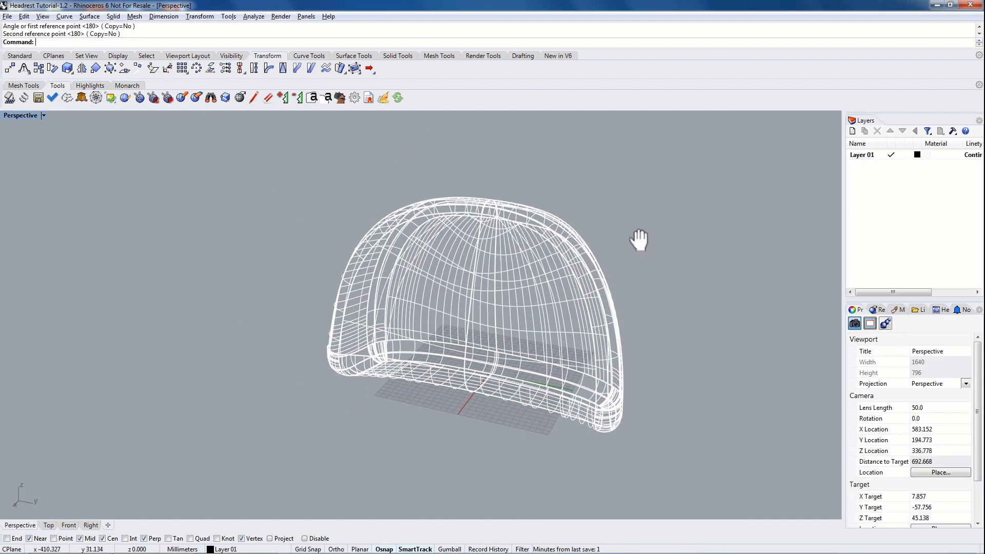
pyautogui.click(20, 56)
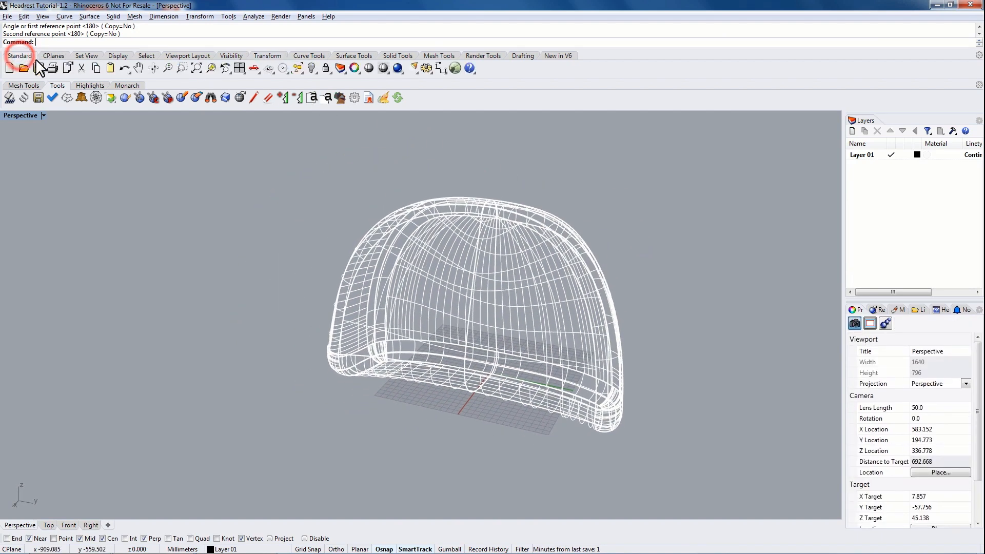
pyautogui.click(197, 68)
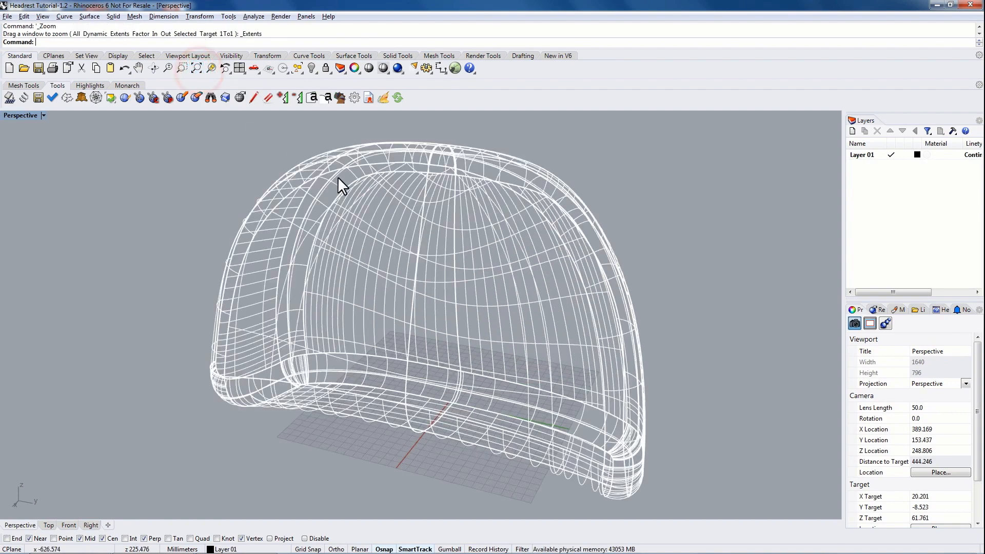
# Step: Set the Perspective viewport's display mode to Shaded
pyautogui.moveTo(675, 264); pyautogui.dragTo(340, 287, button='right')
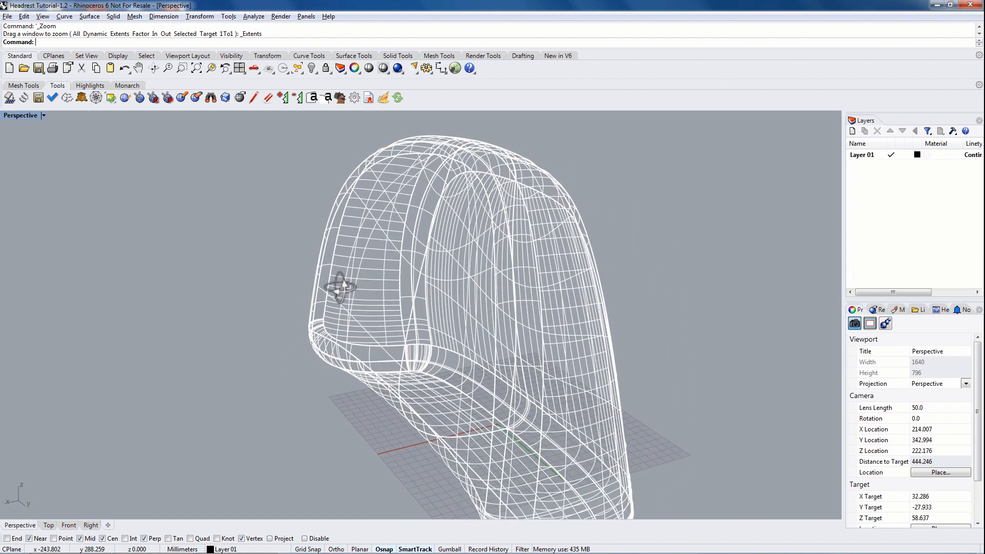
pyautogui.click(24, 114)
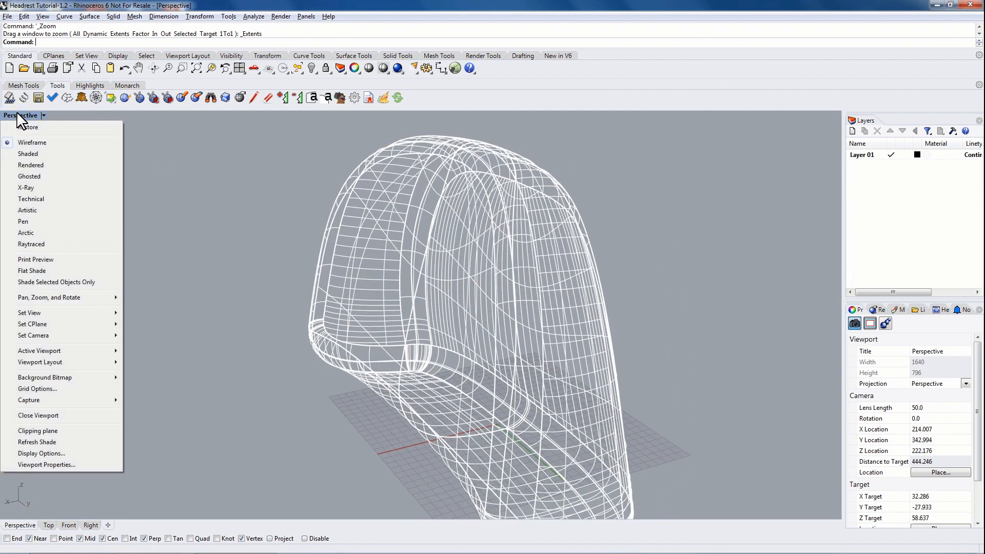
pyautogui.click(29, 154)
# Step: Examine the shaded headrest's front surface and rounded edges from several angles
pyautogui.moveTo(275, 266)
pyautogui.mouseDown(button='right')
pyautogui.moveTo(373, 328)
pyautogui.moveTo(433, 323)
pyautogui.moveTo(468, 281)
pyautogui.moveTo(439, 343)
pyautogui.moveTo(495, 297)
pyautogui.moveTo(390, 356)
pyautogui.moveTo(473, 328)
pyautogui.mouseUp(button='right')
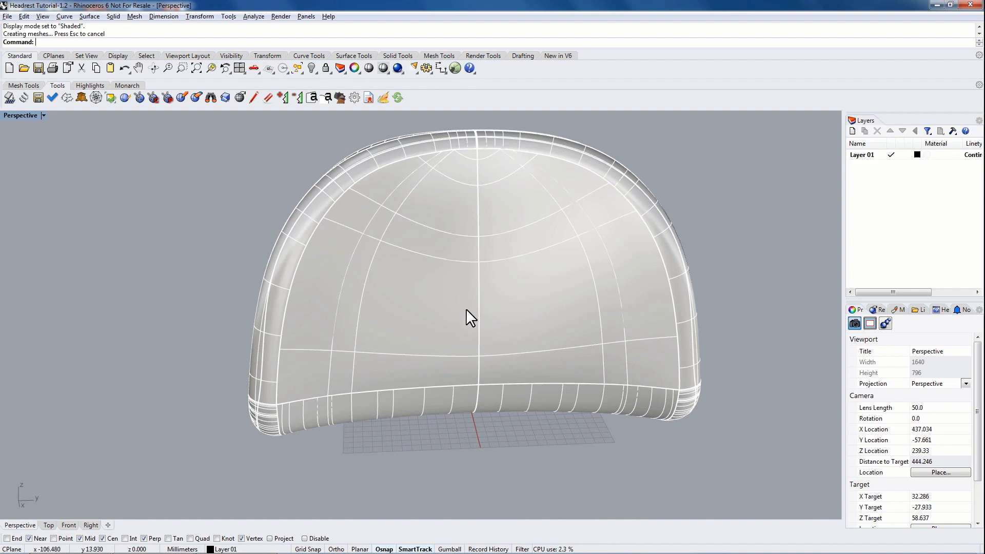
pyautogui.moveTo(504, 257); pyautogui.dragTo(525, 309, button='right')
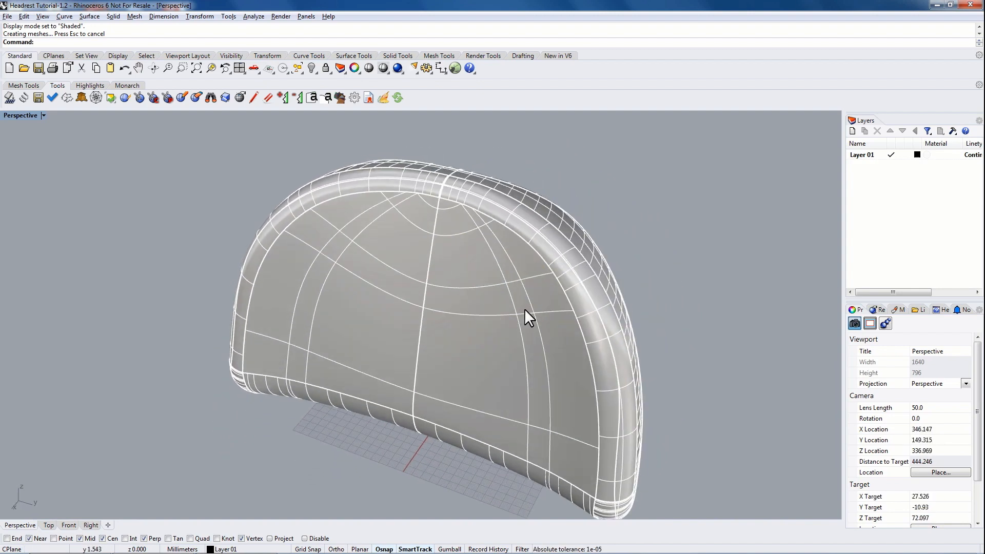
pyautogui.click(524, 309)
pyautogui.click(663, 252)
pyautogui.moveTo(656, 401); pyautogui.dragTo(532, 389, button='right')
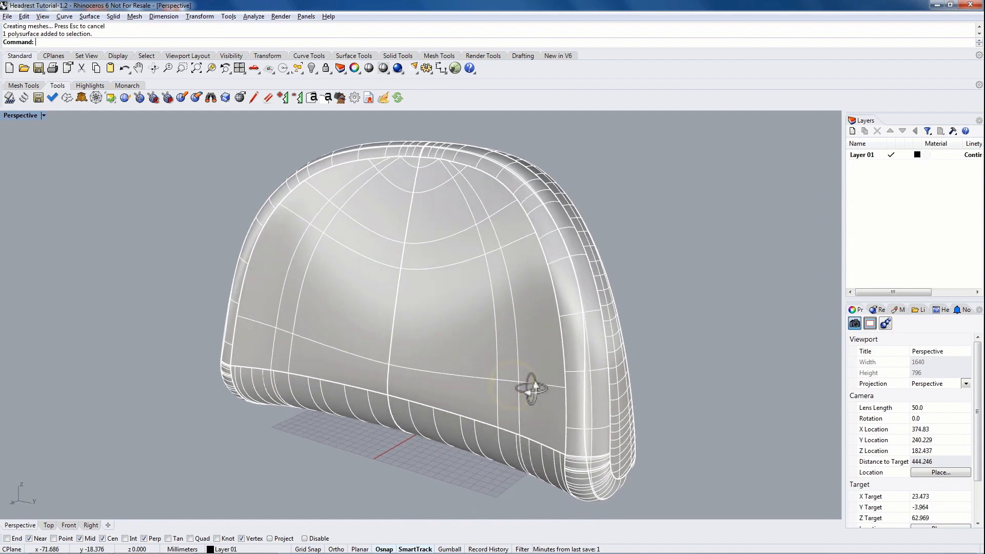
pyautogui.moveTo(402, 323); pyautogui.dragTo(479, 288, button='right')
pyautogui.moveTo(493, 224); pyautogui.dragTo(517, 258, button='right')
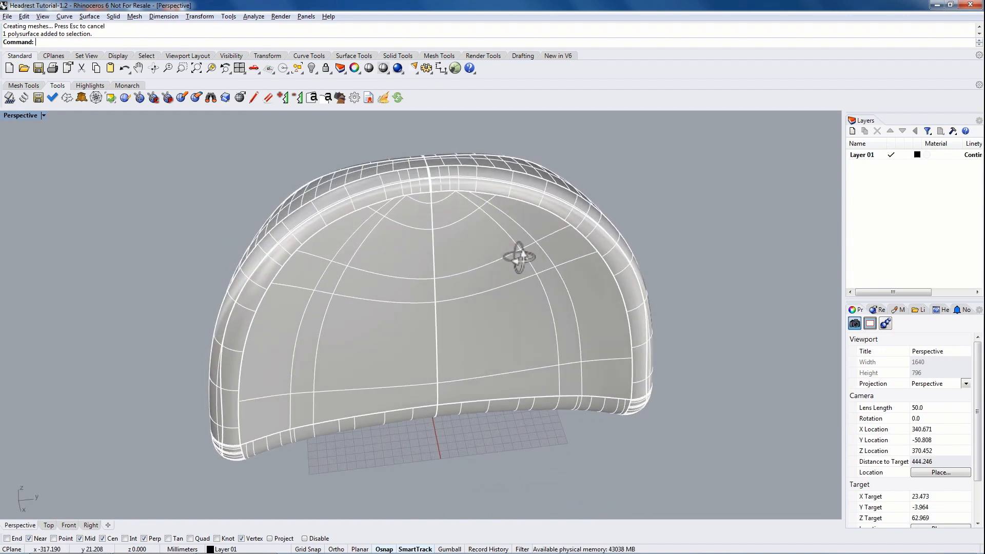
pyautogui.click(639, 198)
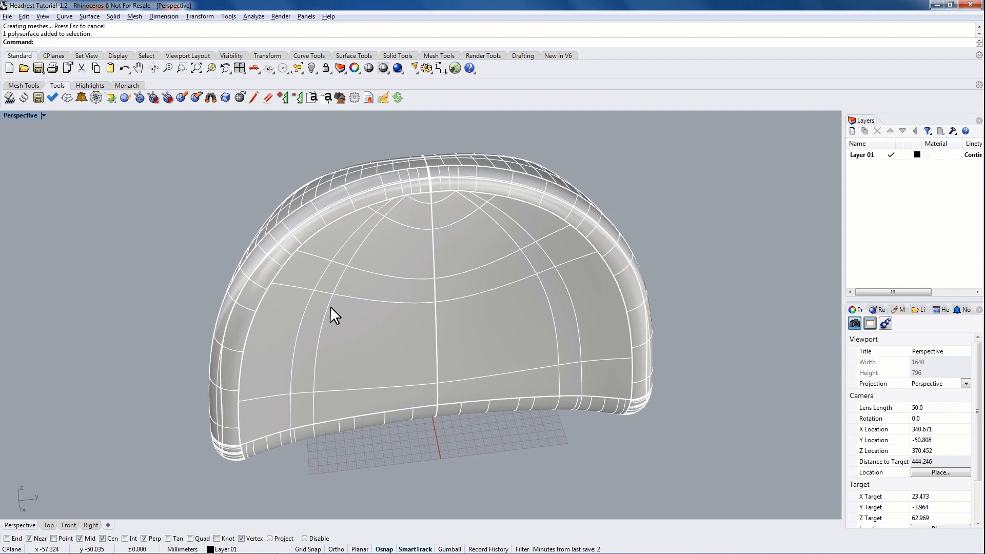
# Step: Create a polygon mesh from the headrest polysurface with the density at the More polygons end, leaving everything deselected
pyautogui.click(366, 278)
pyautogui.moveTo(457, 297); pyautogui.dragTo(563, 318, button='right')
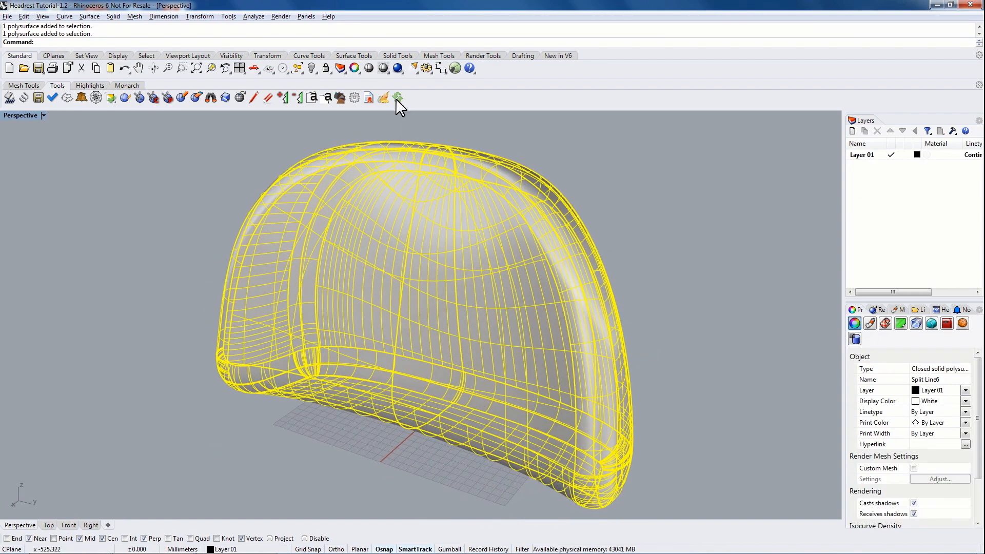
pyautogui.click(443, 55)
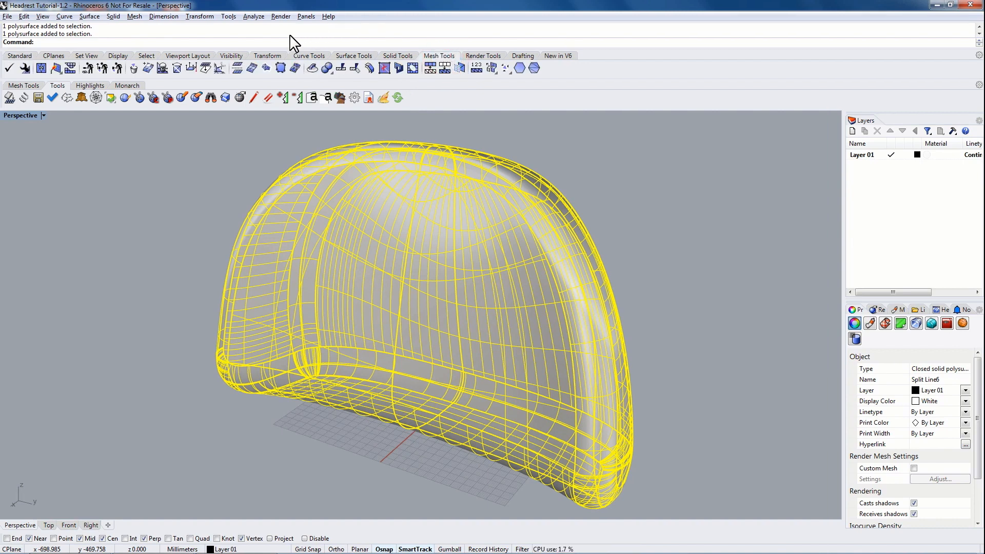
pyautogui.click(252, 68)
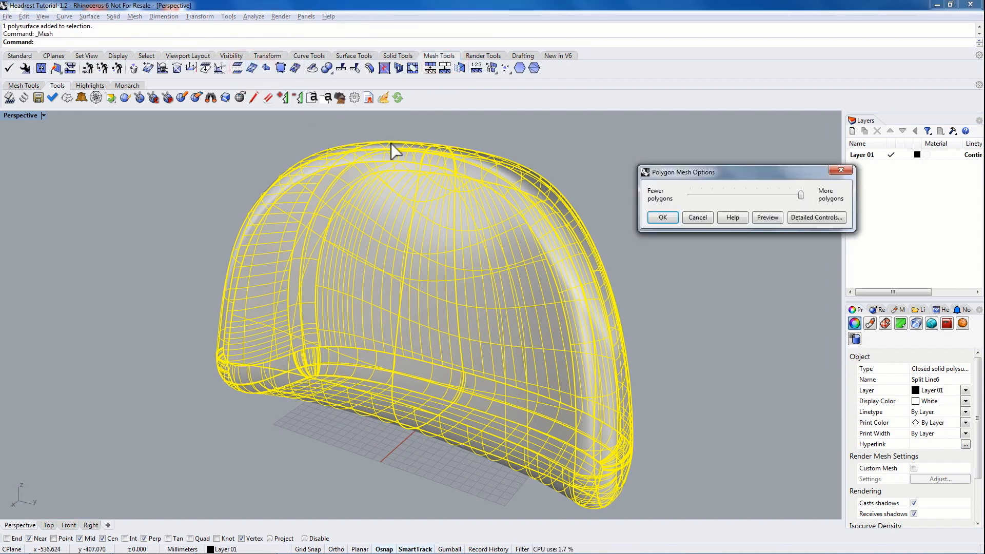
pyautogui.moveTo(701, 169); pyautogui.dragTo(671, 140)
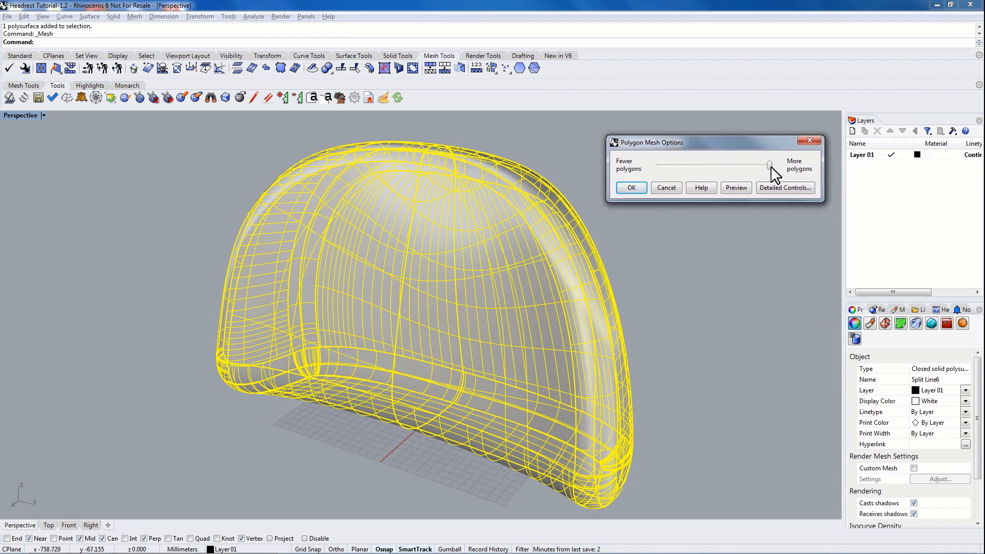
pyautogui.click(634, 187)
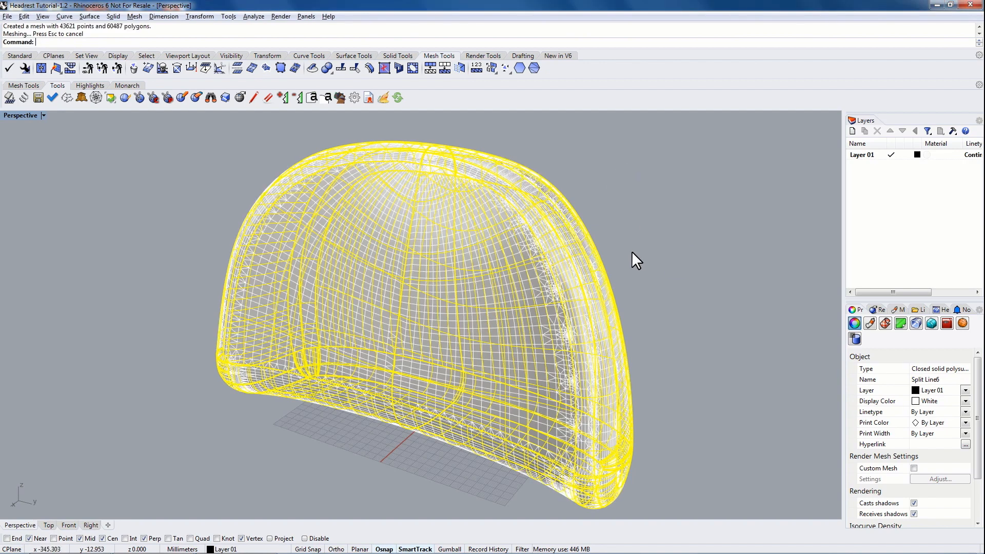
pyautogui.click(661, 229)
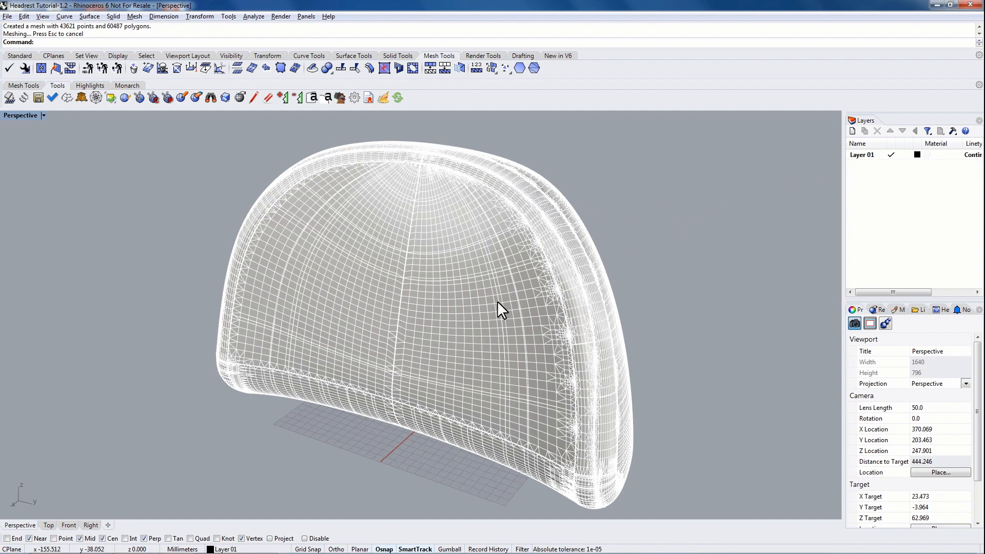
# Step: Add a new layer named Mesh
pyautogui.rightClick(878, 190)
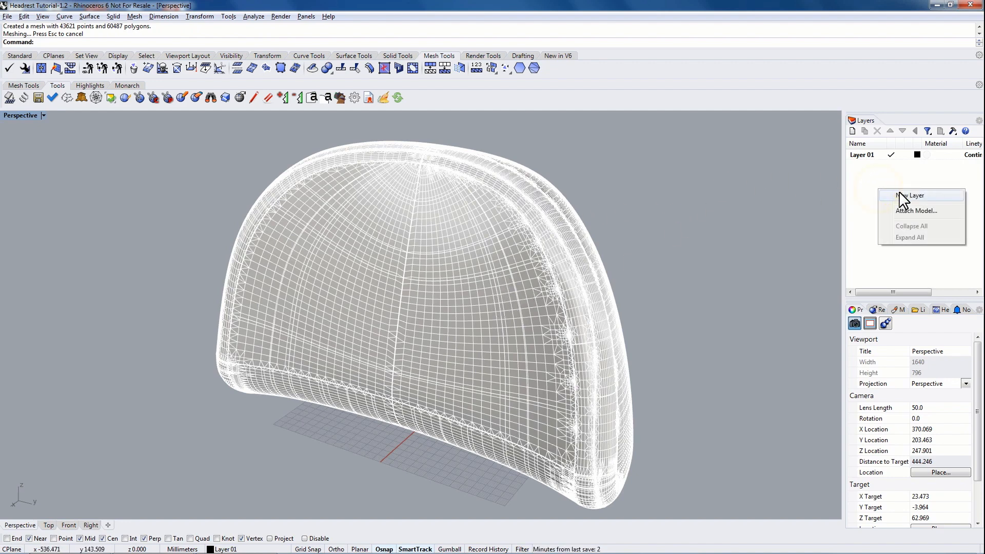
pyautogui.click(865, 179)
pyautogui.click(860, 118)
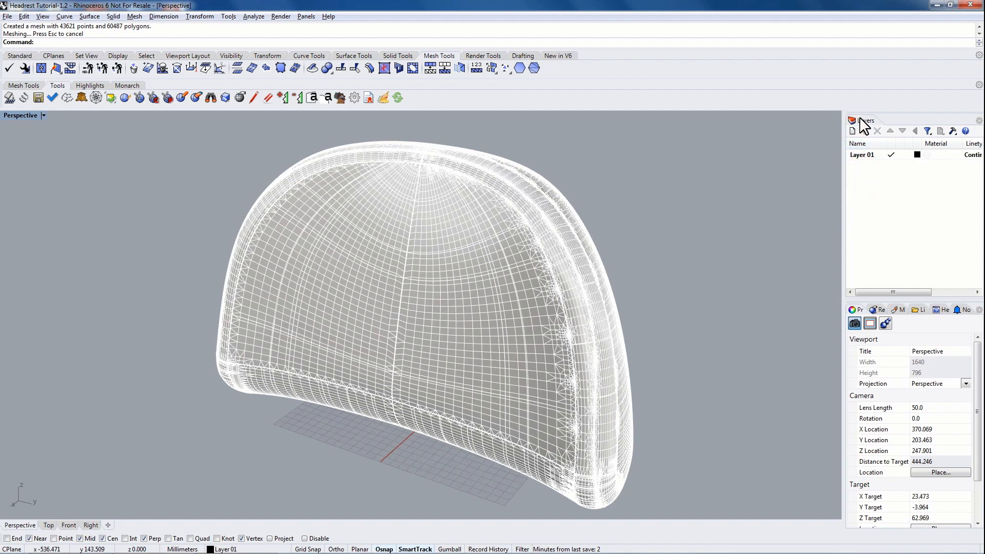
pyautogui.click(861, 119)
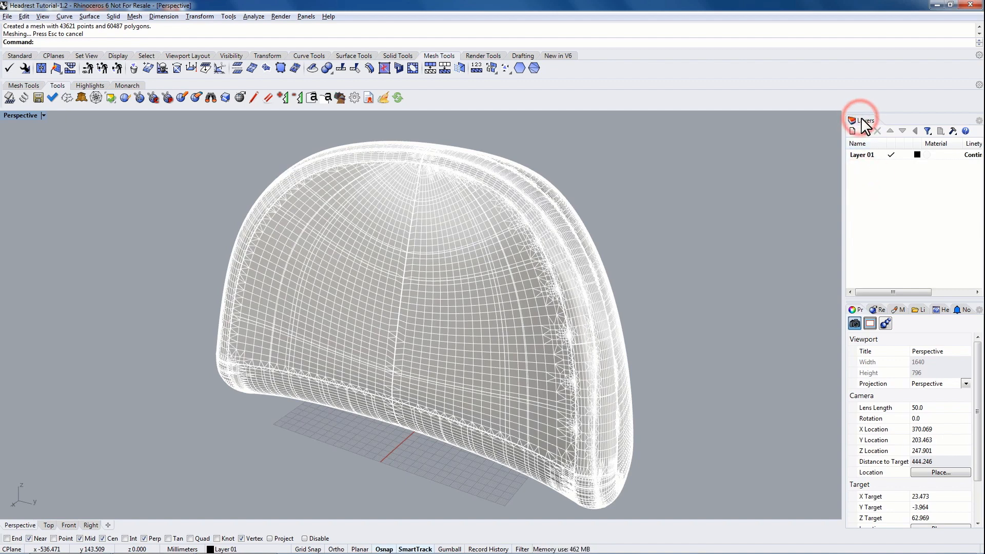
pyautogui.rightClick(895, 190)
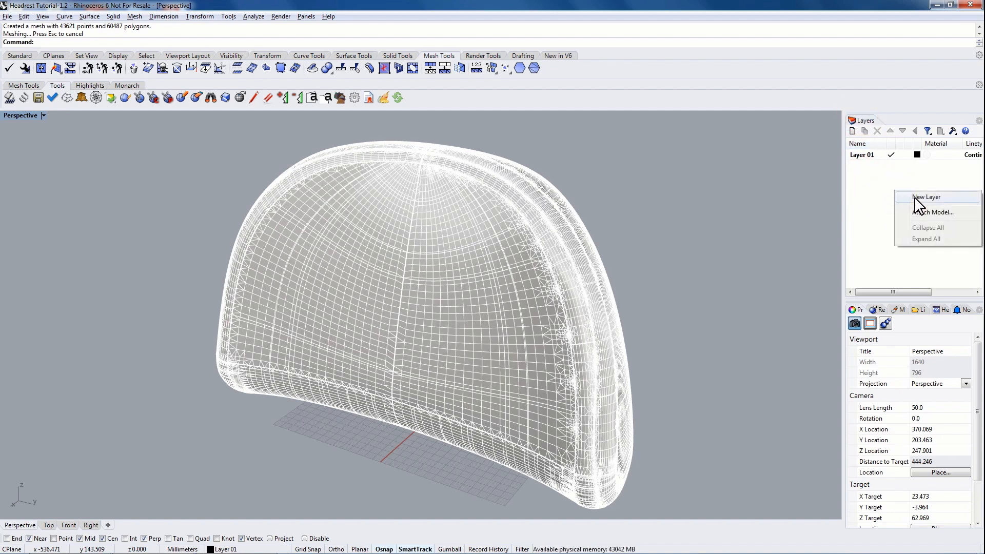
pyautogui.click(914, 197)
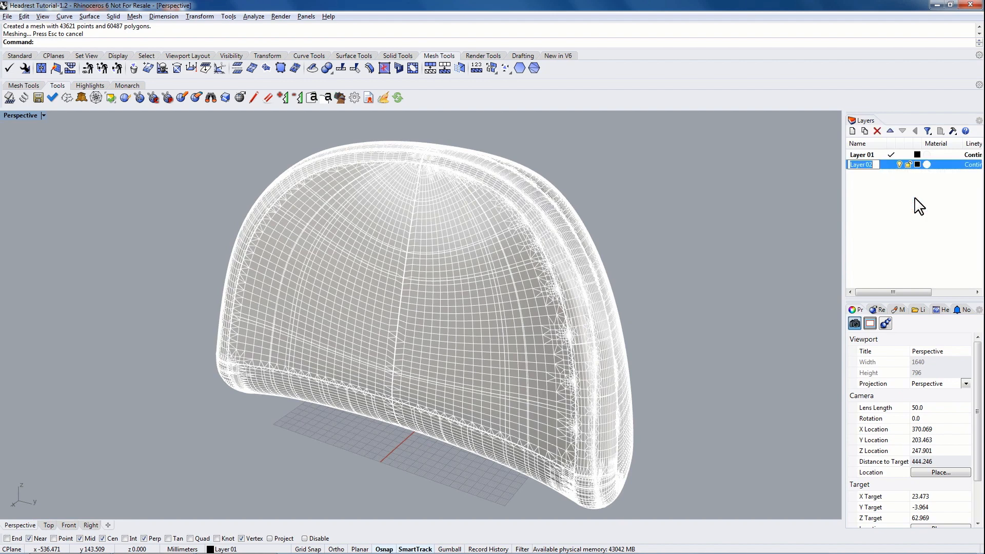
pyautogui.write('Mesh')
pyautogui.press('Return')
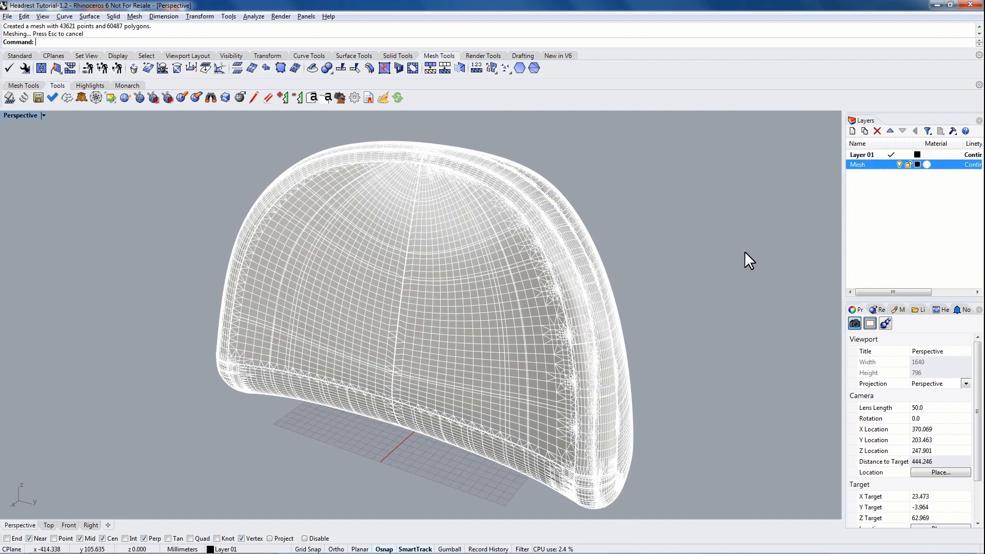
# Step: Select the headrest's polygon mesh rather than the polysurface and assign it to the Mesh layer
pyautogui.click(538, 306)
pyautogui.click(613, 239)
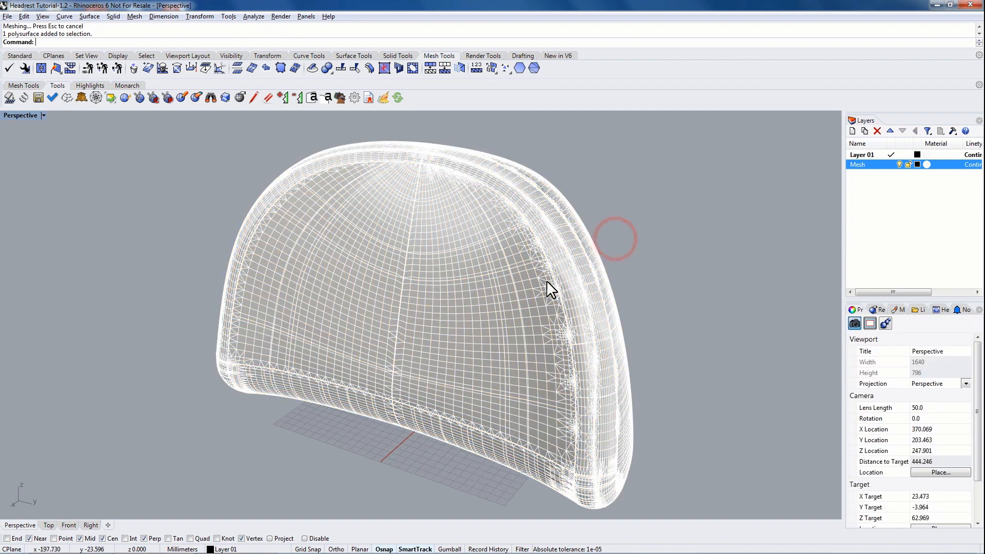
pyautogui.click(543, 284)
pyautogui.click(570, 311)
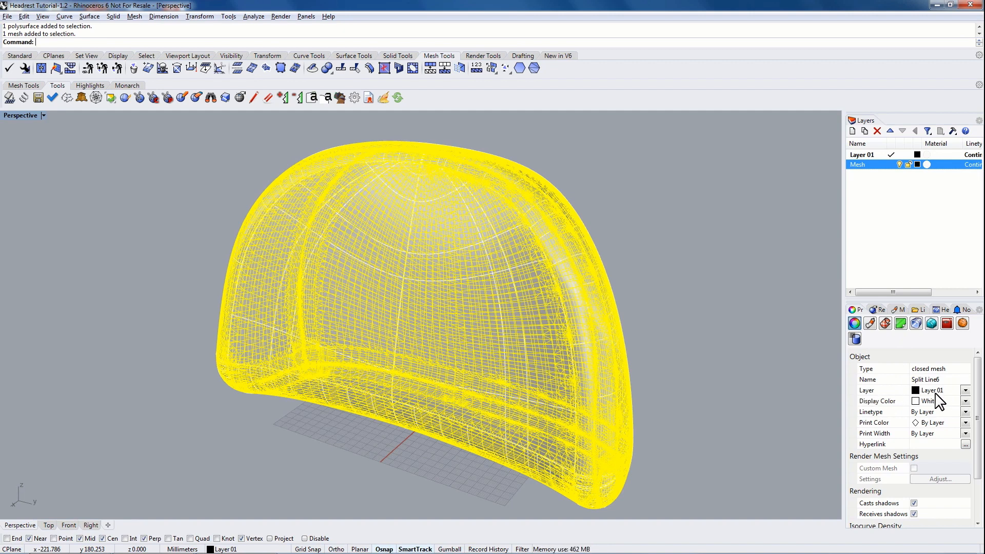
pyautogui.click(965, 390)
pyautogui.click(929, 411)
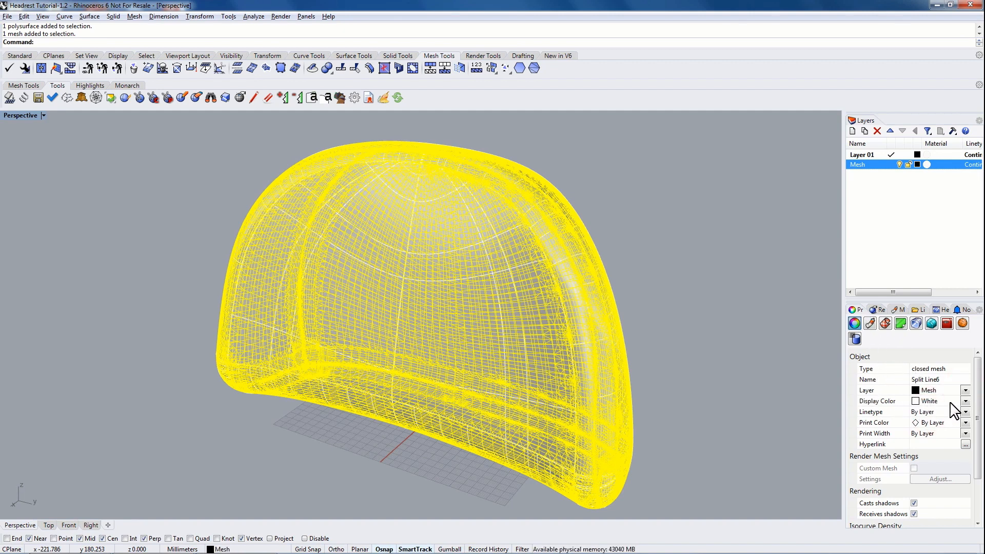
# Step: Set the headrest mesh's display color to By Layer and deselect it
pyautogui.click(965, 400)
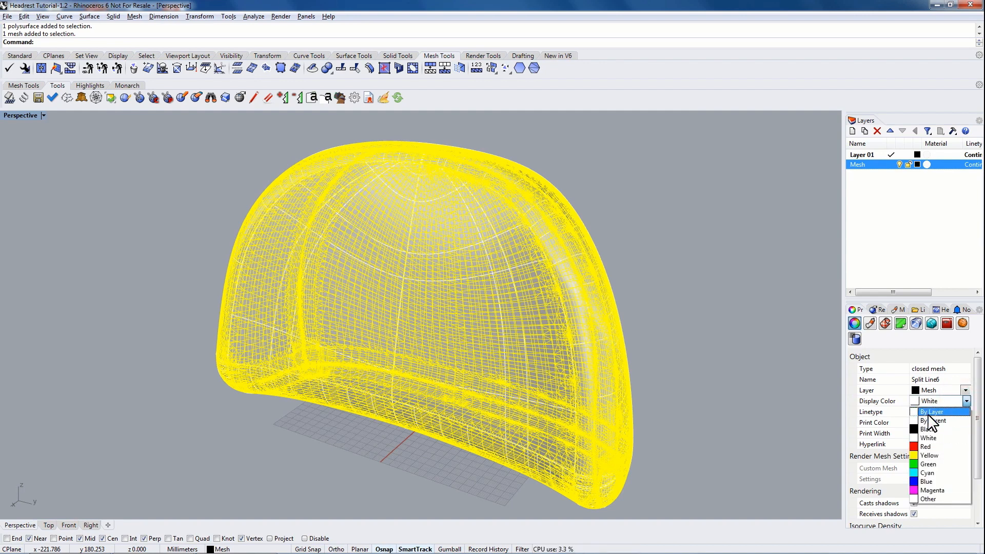
pyautogui.click(926, 411)
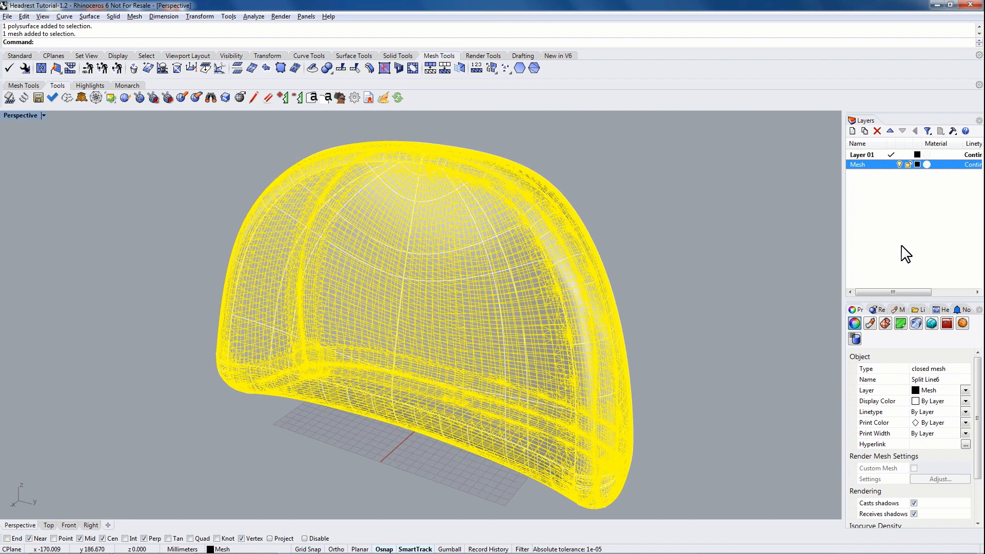
pyautogui.click(775, 186)
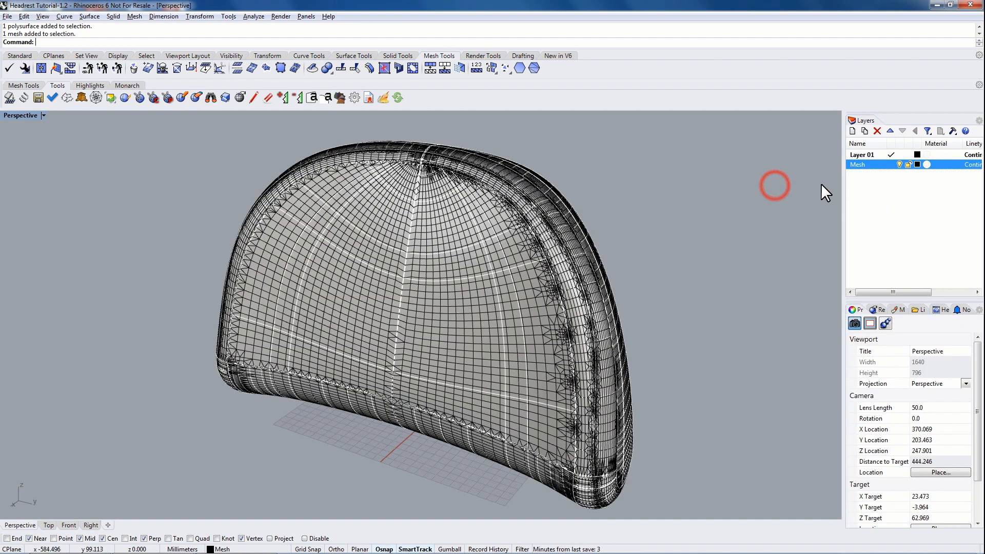
# Step: Make Mesh the current layer and turn off Layer 01, leaving the mesh deselected
pyautogui.click(892, 166)
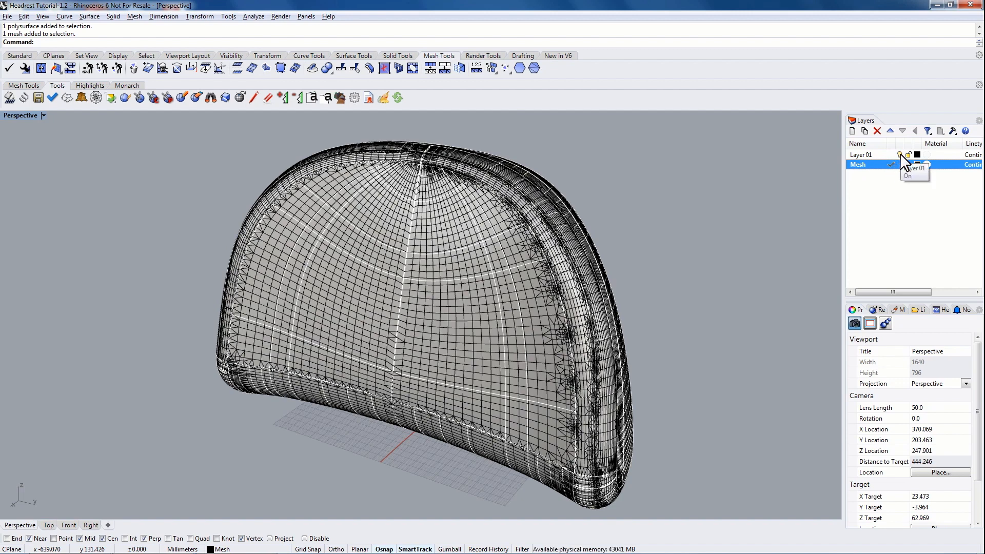
pyautogui.click(900, 154)
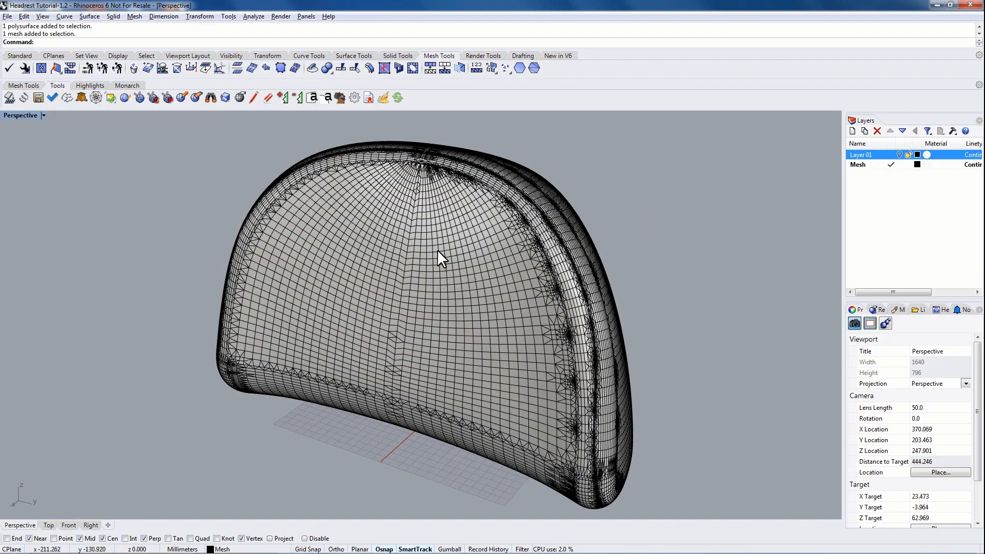
pyautogui.moveTo(437, 250); pyautogui.dragTo(431, 284, button='right')
pyautogui.click(432, 285)
pyautogui.moveTo(557, 302)
pyautogui.mouseDown(button='right')
pyautogui.moveTo(574, 264)
pyautogui.moveTo(499, 306)
pyautogui.moveTo(398, 297)
pyautogui.moveTo(318, 255)
pyautogui.moveTo(418, 282)
pyautogui.moveTo(522, 292)
pyautogui.moveTo(559, 285)
pyautogui.mouseUp(button='right')
pyautogui.moveTo(466, 321); pyautogui.dragTo(508, 356, button='right')
pyautogui.click(656, 218)
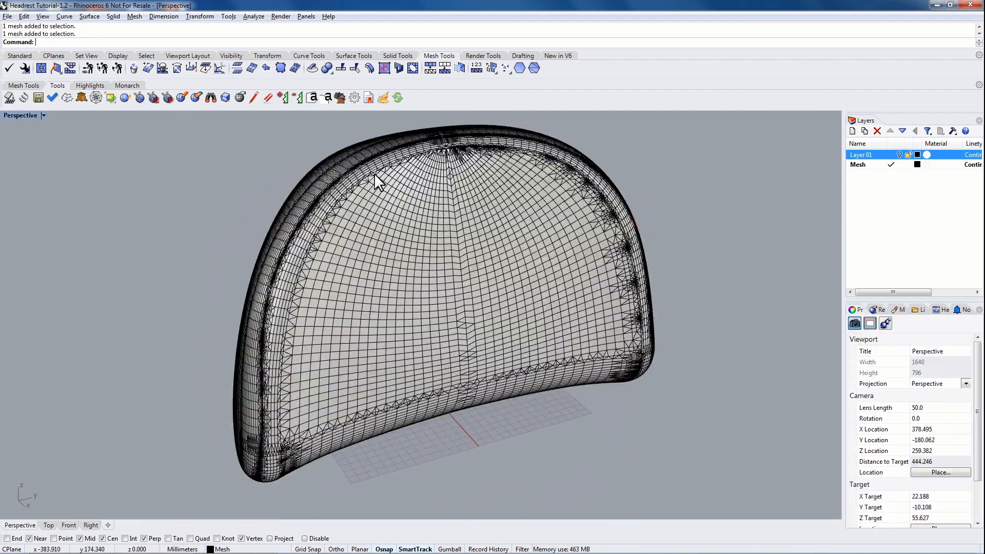
# Step: Explode the headrest mesh into its separate meshes and deselect them
pyautogui.click(412, 243)
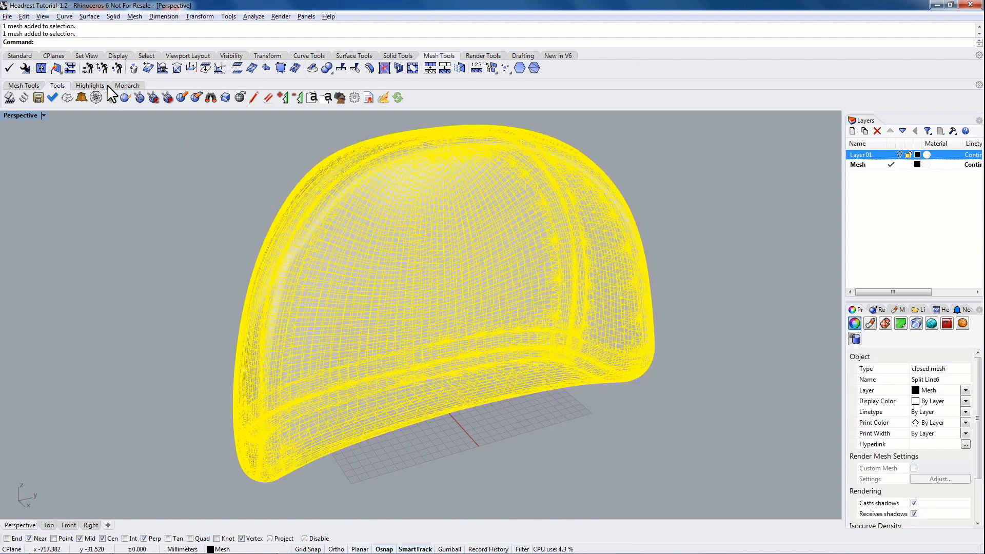
pyautogui.click(30, 54)
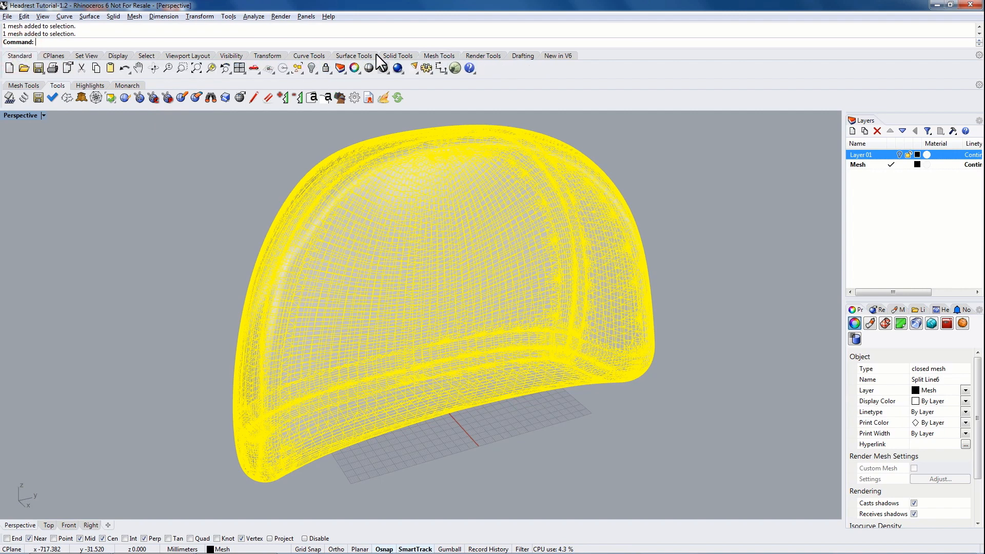
pyautogui.click(429, 55)
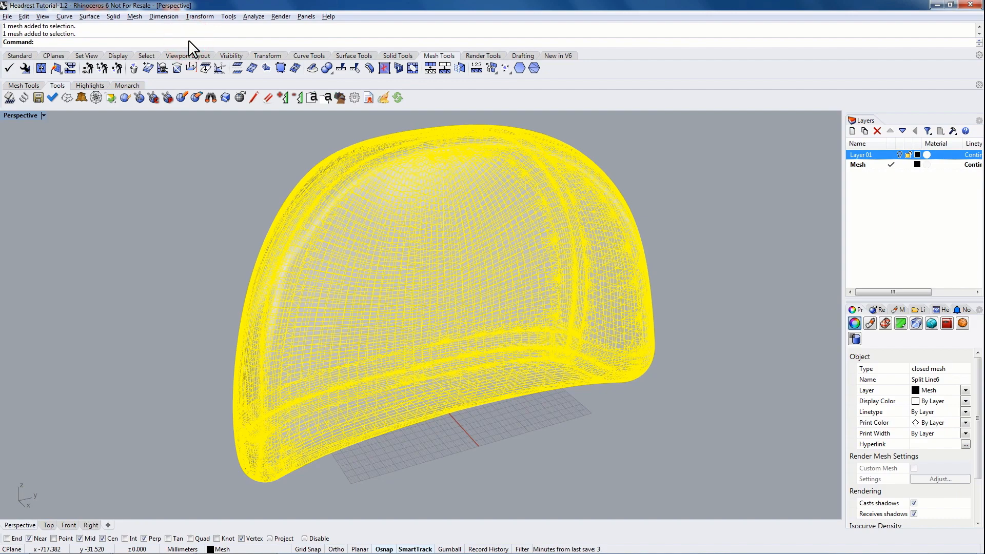
pyautogui.write('Explode')
pyautogui.press('Return')
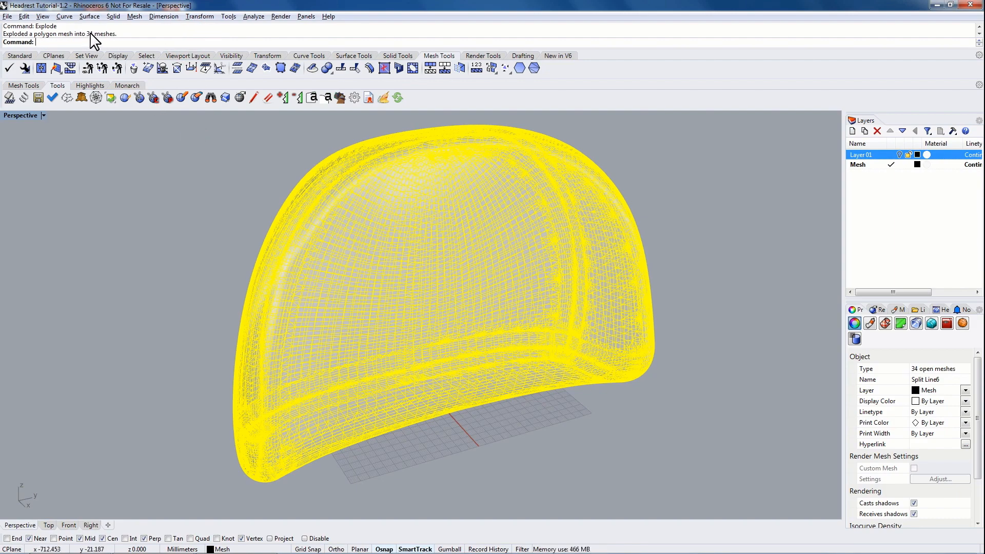
pyautogui.click(181, 201)
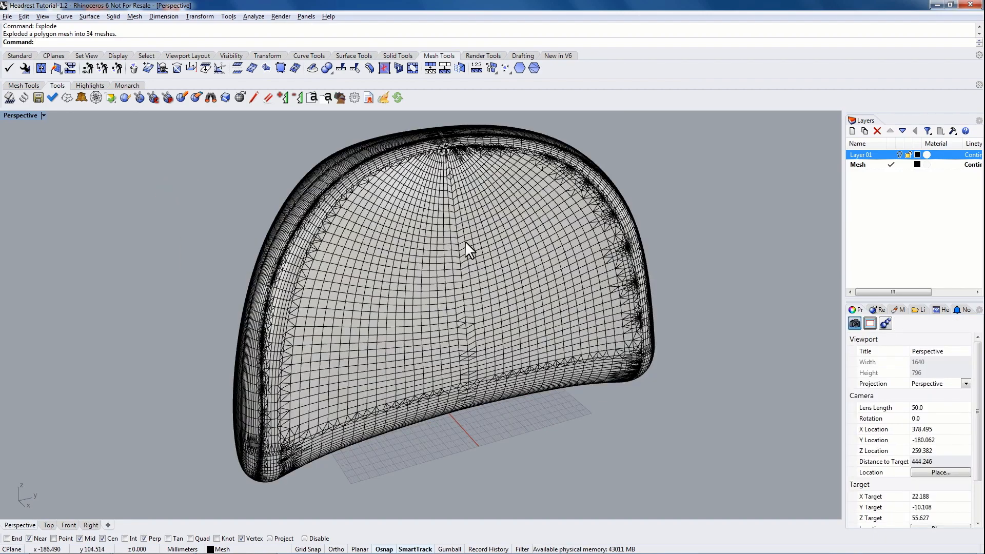
# Step: Join the eight meshes of the headrest's front panel, including its rounded rim and lower edge strip, into one mesh
pyautogui.moveTo(467, 242)
pyautogui.mouseDown(button='right')
pyautogui.moveTo(407, 279)
pyautogui.moveTo(458, 245)
pyautogui.mouseUp(button='right')
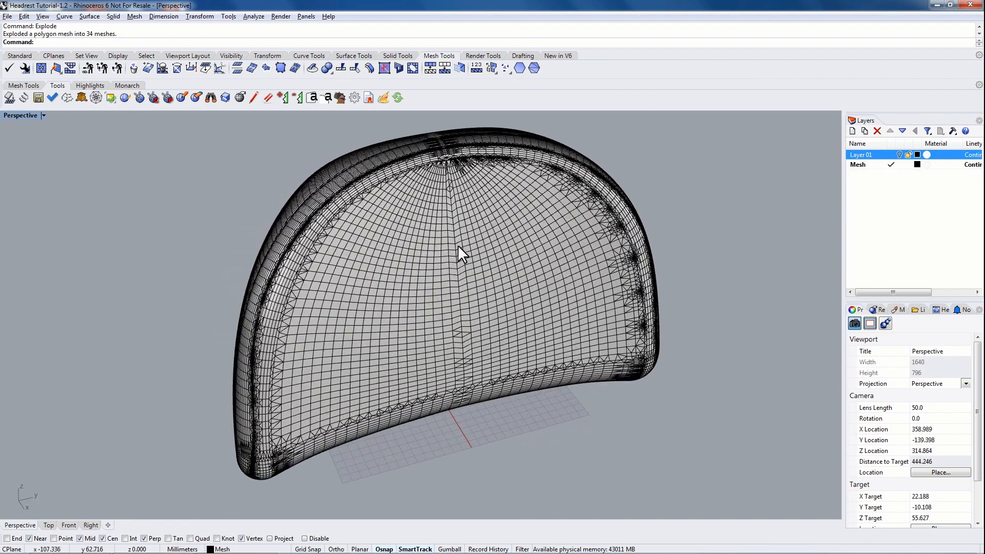
pyautogui.click(422, 156)
pyautogui.keyDown('shift'); pyautogui.click(419, 193); pyautogui.keyUp('shift')
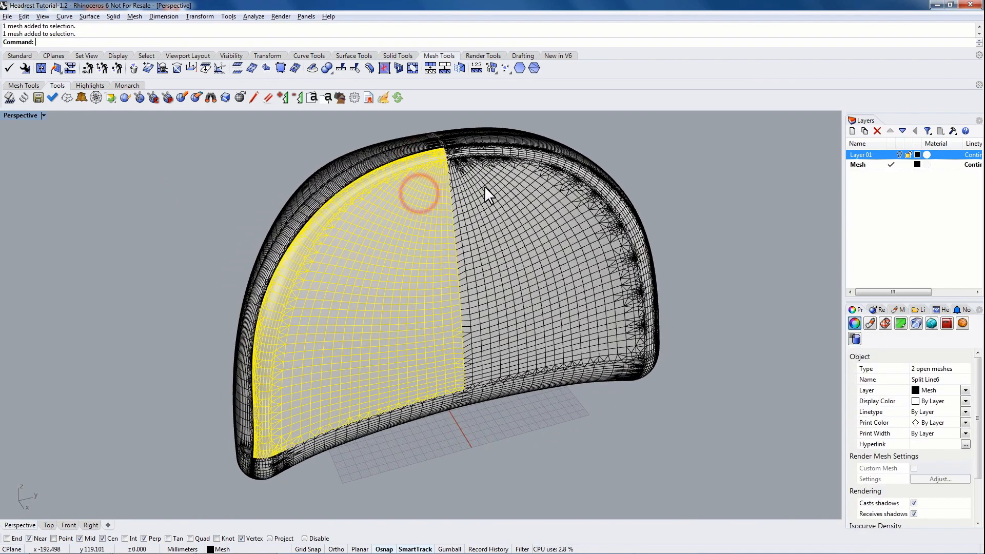
pyautogui.keyDown('shift'); pyautogui.click(486, 185); pyautogui.keyUp('shift')
pyautogui.keyDown('shift'); pyautogui.click(484, 153); pyautogui.keyUp('shift')
pyautogui.moveTo(400, 414); pyautogui.dragTo(377, 333, button='right')
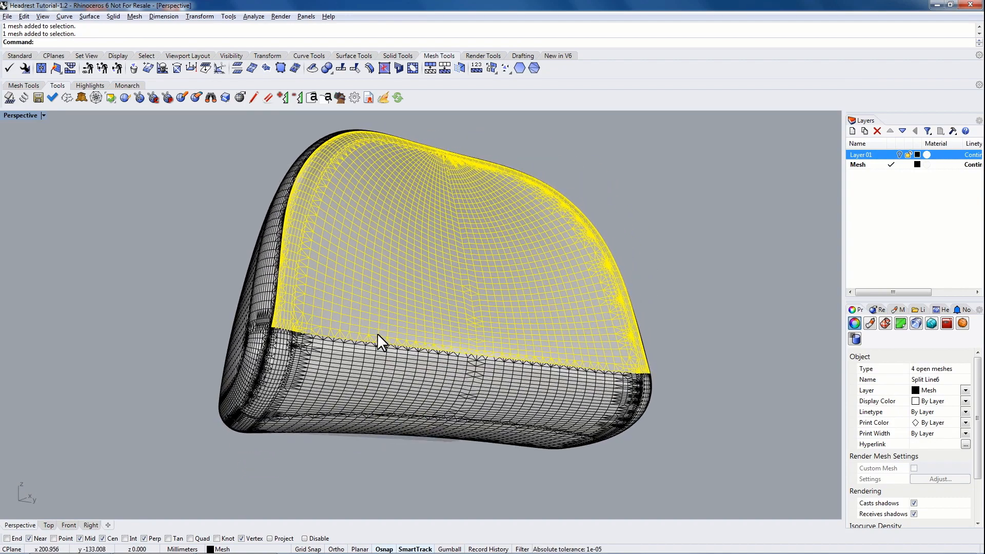
pyautogui.keyDown('shift'); pyautogui.click(277, 357); pyautogui.keyUp('shift')
pyautogui.keyDown('shift'); pyautogui.click(347, 378); pyautogui.keyUp('shift')
pyautogui.keyDown('shift'); pyautogui.click(519, 383); pyautogui.keyUp('shift')
pyautogui.moveTo(520, 384); pyautogui.dragTo(620, 352, button='right')
pyautogui.keyDown('shift'); pyautogui.click(621, 343); pyautogui.keyUp('shift')
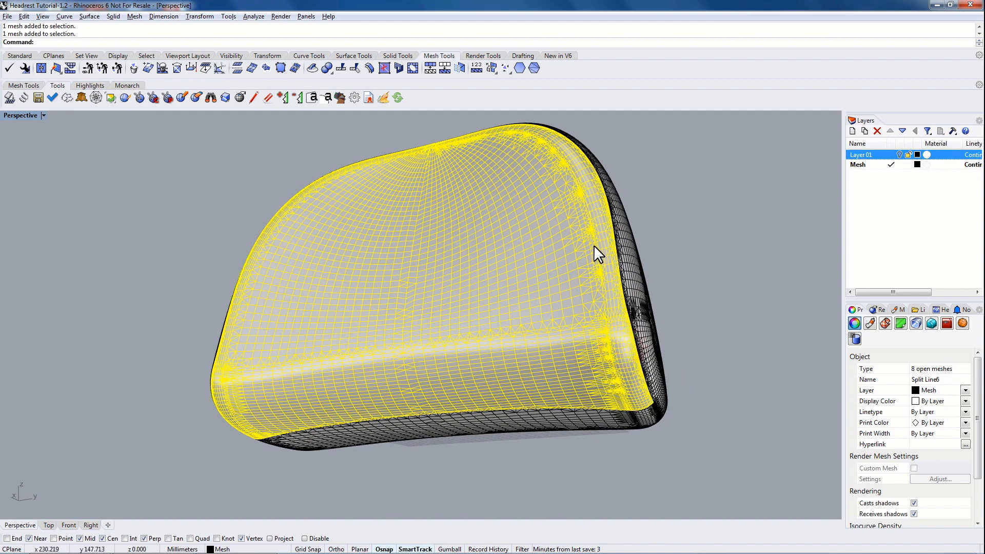
pyautogui.moveTo(593, 245); pyautogui.dragTo(593, 266, button='right')
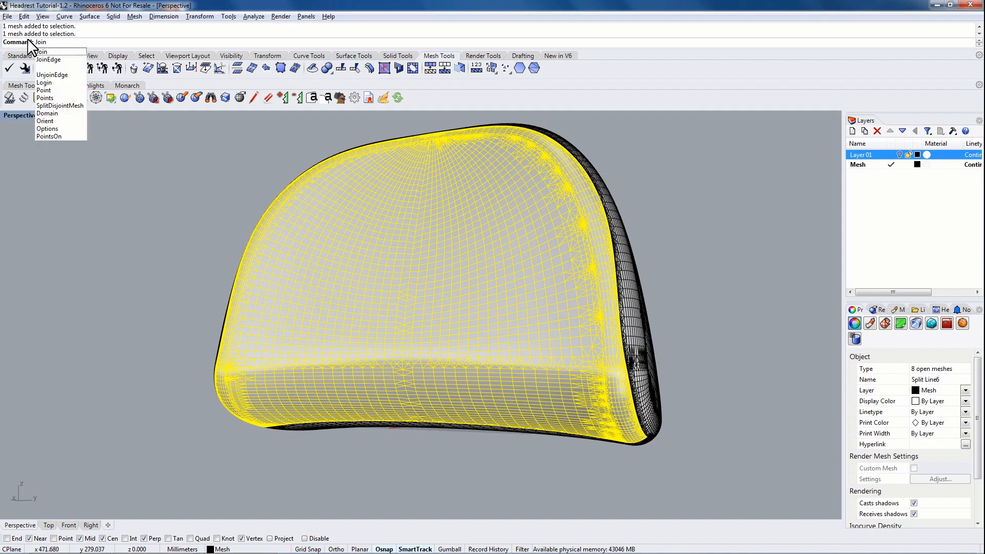
pyautogui.press('Return')
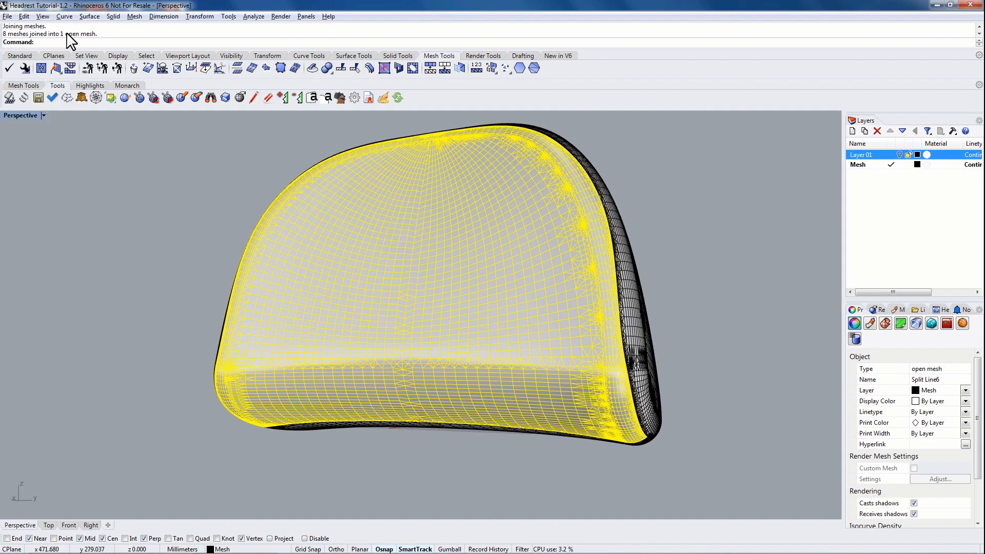
# Step: Join the eight meshes of the headrest's underside, including its side, corner and rear edge strips, into one mesh
pyautogui.click(167, 237)
pyautogui.moveTo(220, 402); pyautogui.dragTo(312, 306, button='right')
pyautogui.click(288, 342)
pyautogui.keyDown('shift'); pyautogui.click(482, 367); pyautogui.keyUp('shift')
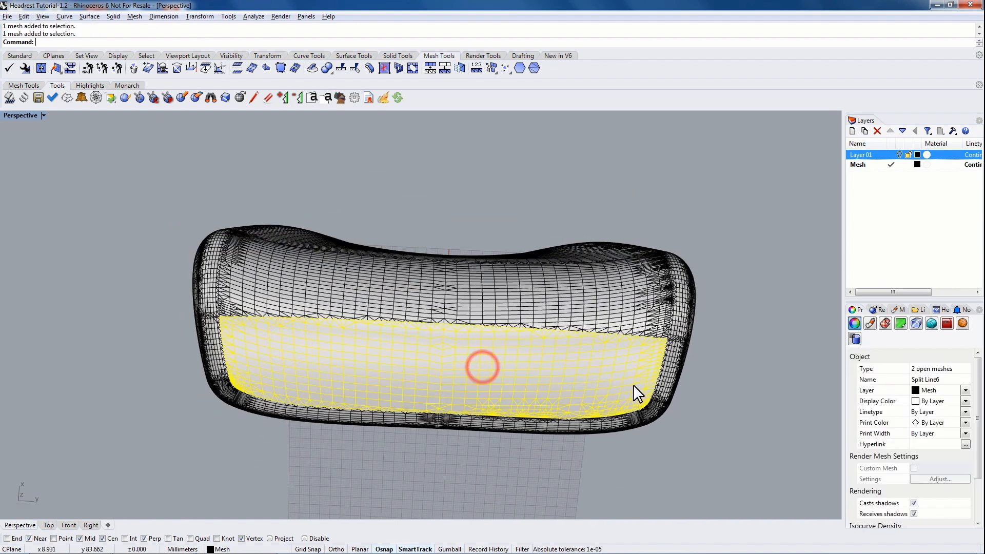
pyautogui.keyDown('shift'); pyautogui.click(669, 365); pyautogui.keyUp('shift')
pyautogui.keyDown('shift'); pyautogui.click(654, 407); pyautogui.keyUp('shift')
pyautogui.keyDown('shift'); pyautogui.click(624, 413); pyautogui.keyUp('shift')
pyautogui.keyDown('shift'); pyautogui.click(399, 415); pyautogui.keyUp('shift')
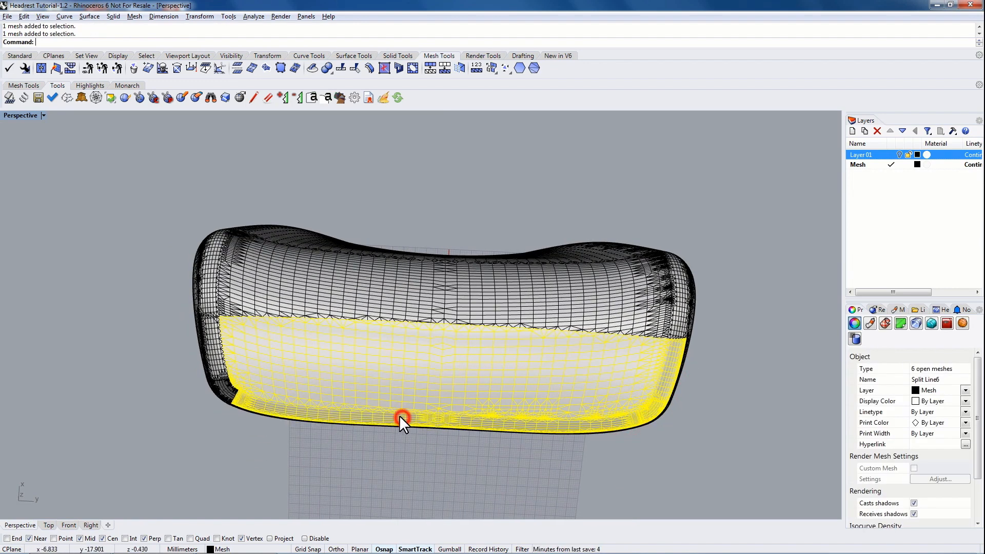
pyautogui.keyDown('shift'); pyautogui.click(230, 389); pyautogui.keyUp('shift')
pyautogui.keyDown('shift'); pyautogui.click(219, 362); pyautogui.keyUp('shift')
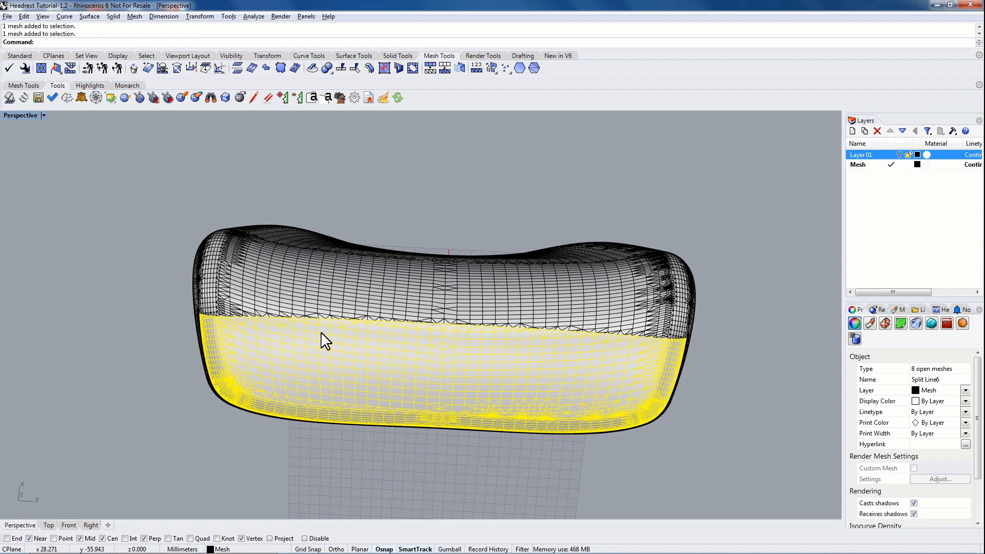
pyautogui.press('Return')
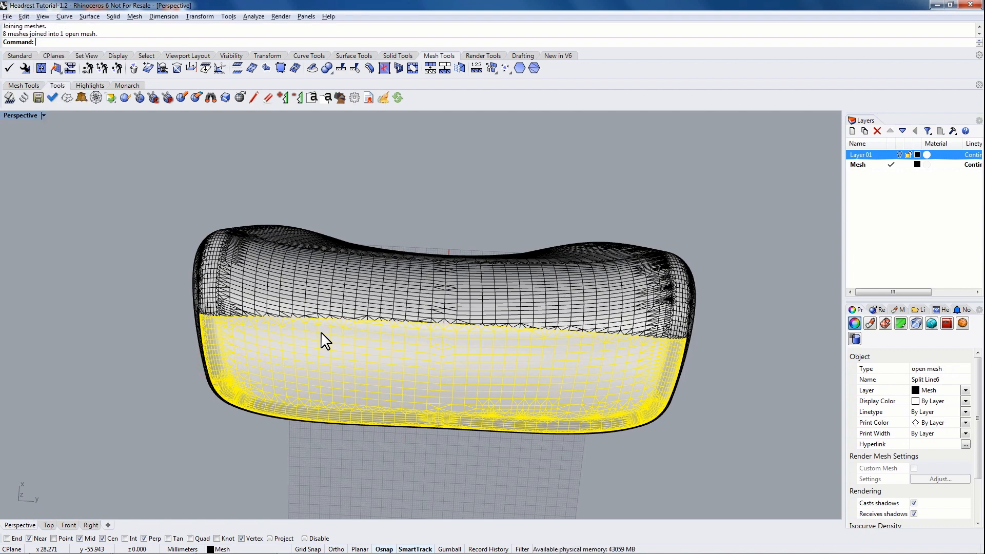
# Step: Join the eight meshes of the headrest's back panel, including its rounded rim, lower strips and corners, into one mesh
pyautogui.click(381, 176)
pyautogui.moveTo(305, 164); pyautogui.dragTo(499, 234, button='right')
pyautogui.click(449, 214)
pyautogui.keyDown('shift'); pyautogui.click(363, 236); pyautogui.keyUp('shift')
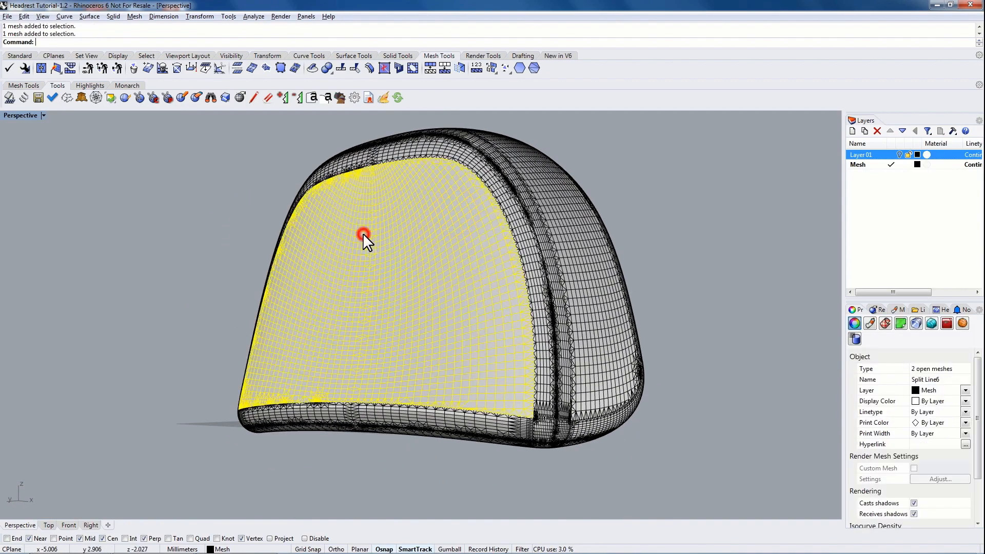
pyautogui.keyDown('shift'); pyautogui.click(362, 158); pyautogui.keyUp('shift')
pyautogui.keyDown('shift'); pyautogui.click(389, 155); pyautogui.keyUp('shift')
pyautogui.keyDown('shift'); pyautogui.click(543, 429); pyautogui.keyUp('shift')
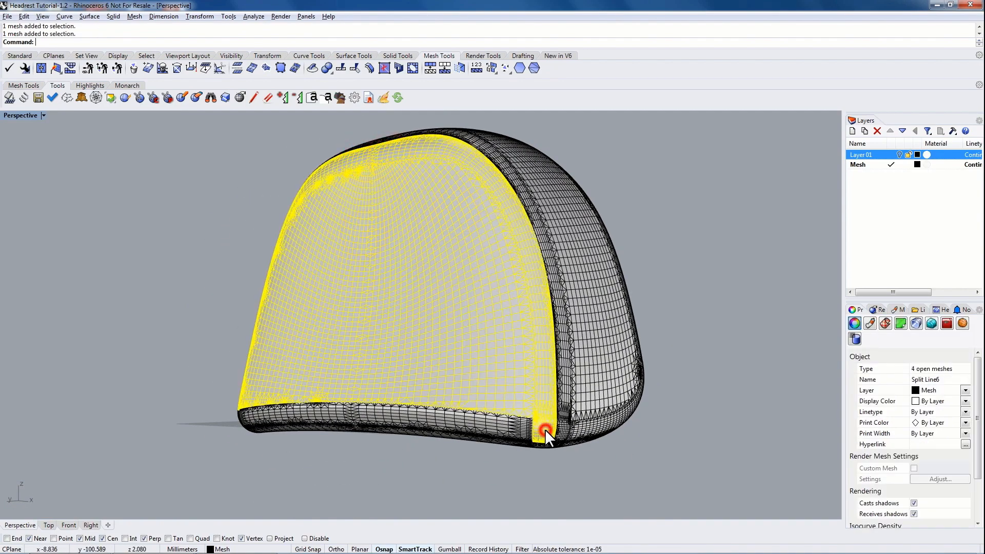
pyautogui.keyDown('shift'); pyautogui.click(513, 425); pyautogui.keyUp('shift')
pyautogui.keyDown('shift'); pyautogui.click(316, 414); pyautogui.keyUp('shift')
pyautogui.moveTo(316, 414); pyautogui.dragTo(272, 414, button='right')
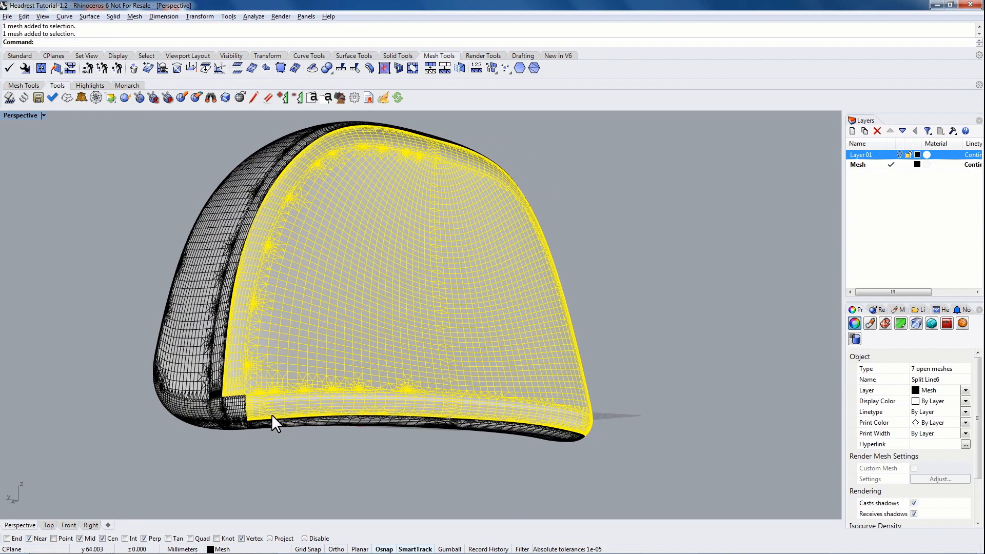
pyautogui.keyDown('shift'); pyautogui.click(234, 410); pyautogui.keyUp('shift')
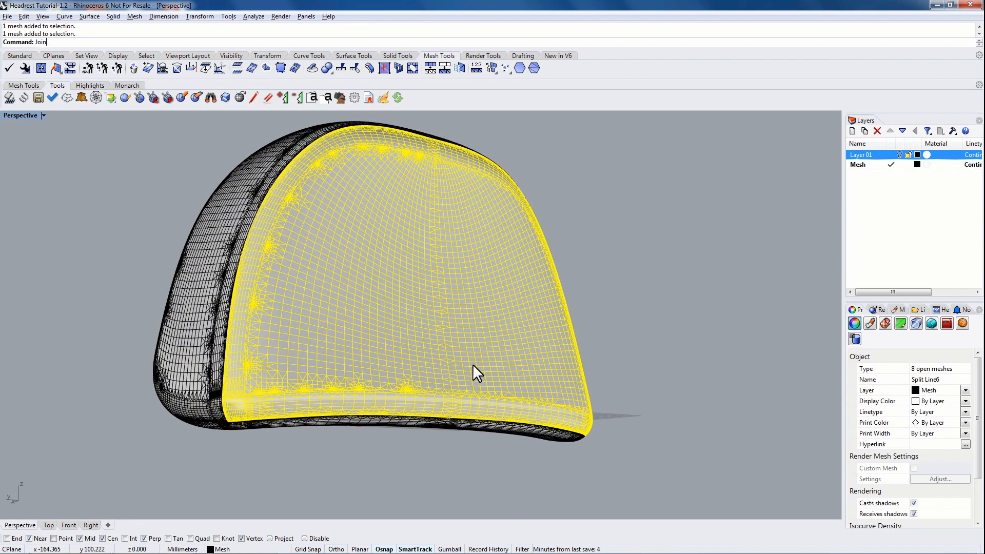
pyautogui.press('Return')
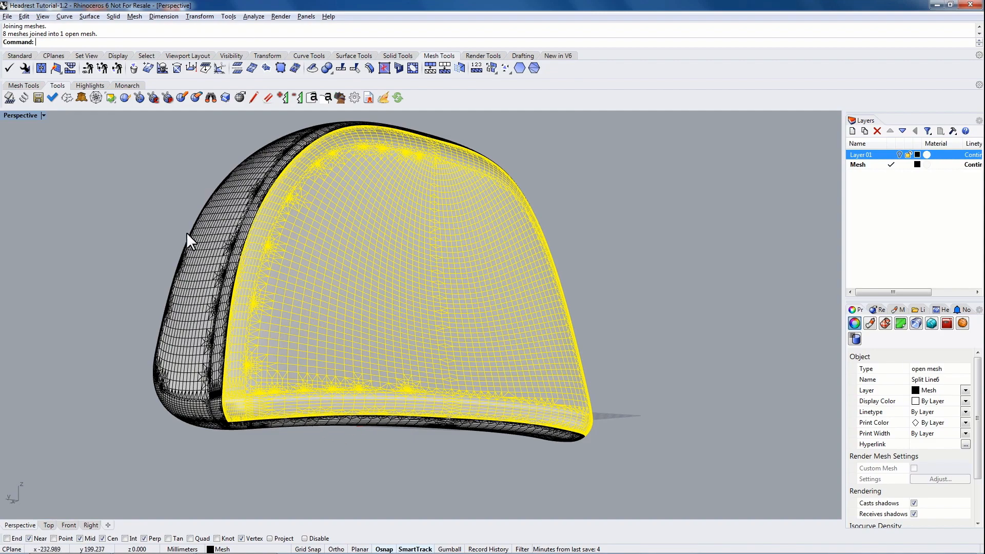
# Step: Join the ten meshes of the headrest's outer side band into one mesh by inverting the selection of the front, back and underside panels
pyautogui.moveTo(309, 366); pyautogui.dragTo(316, 249, button='right')
pyautogui.keyDown('shift'); pyautogui.click(315, 249); pyautogui.keyUp('shift')
pyautogui.moveTo(232, 266); pyautogui.dragTo(417, 245, button='right')
pyautogui.keyDown('shift'); pyautogui.click(412, 236); pyautogui.keyUp('shift')
pyautogui.moveTo(519, 164); pyautogui.dragTo(385, 246, button='right')
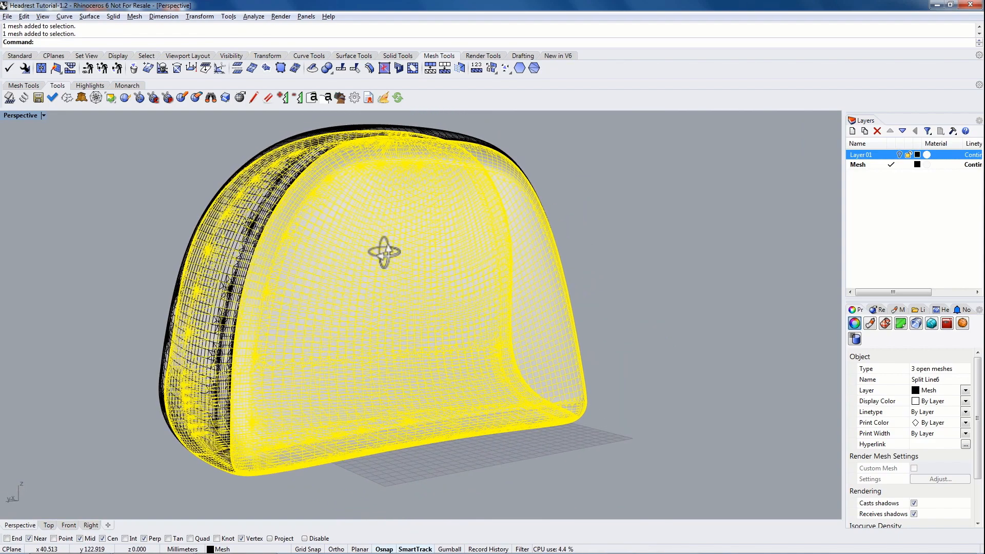
pyautogui.write('Invert')
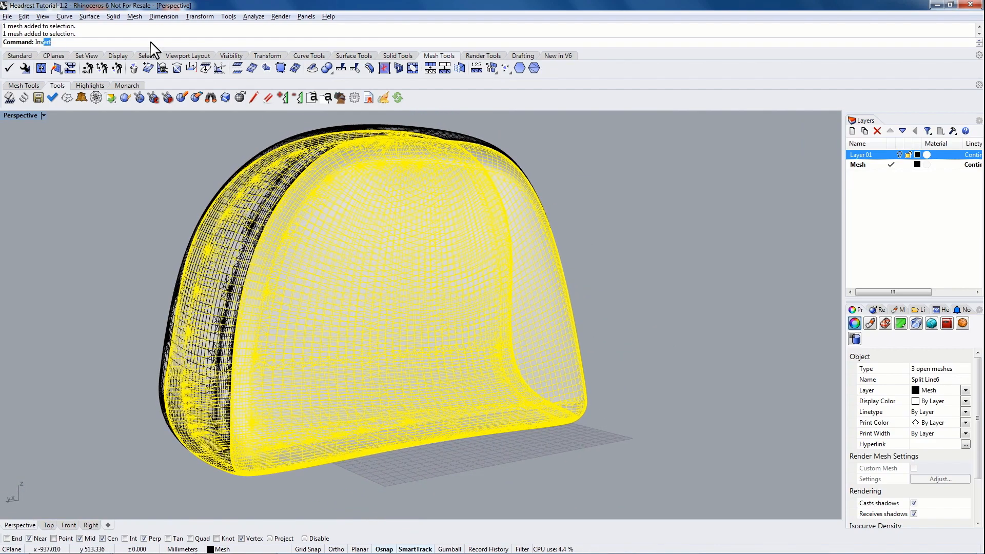
pyautogui.press('Return')
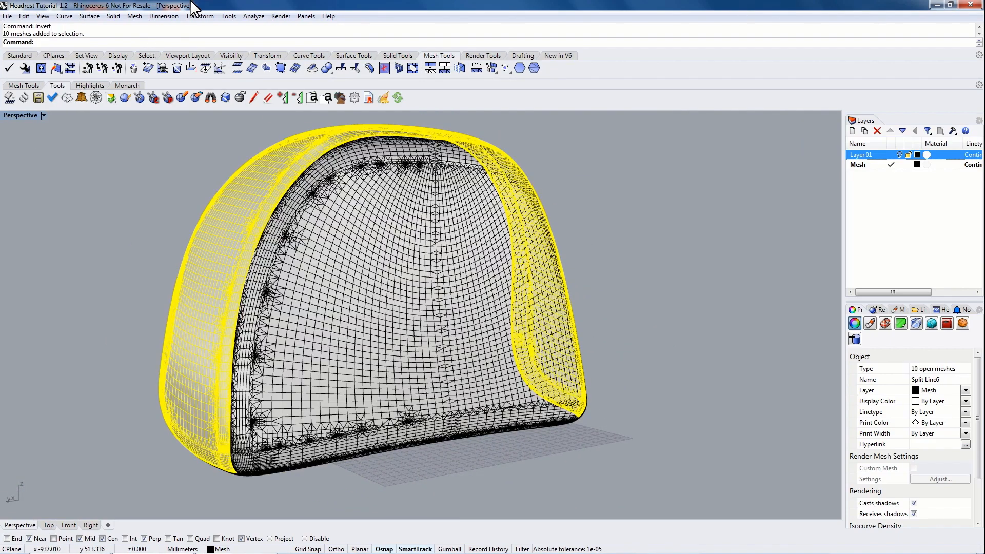
pyautogui.moveTo(441, 135); pyautogui.dragTo(449, 165, button='right')
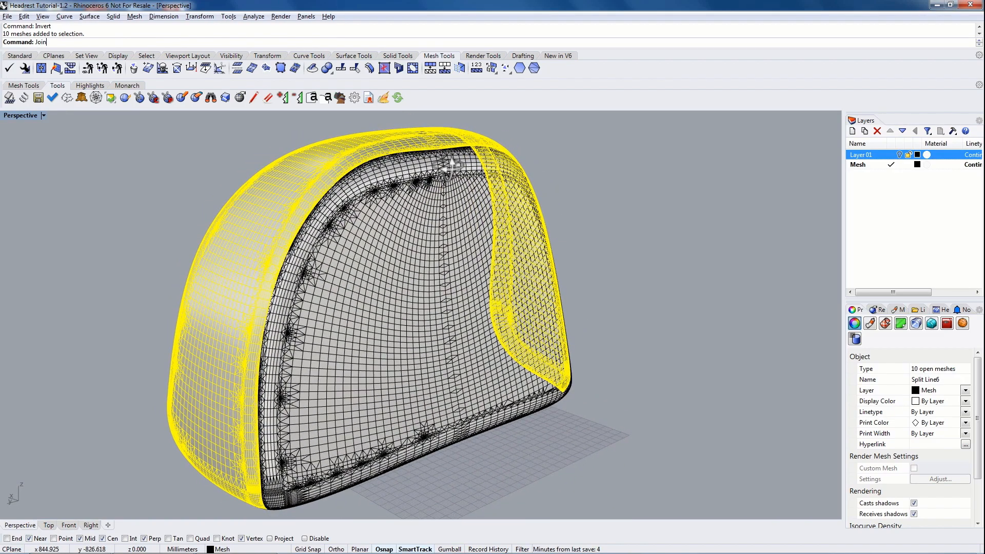
pyautogui.write('Join')
pyautogui.press('Return')
pyautogui.click(665, 190)
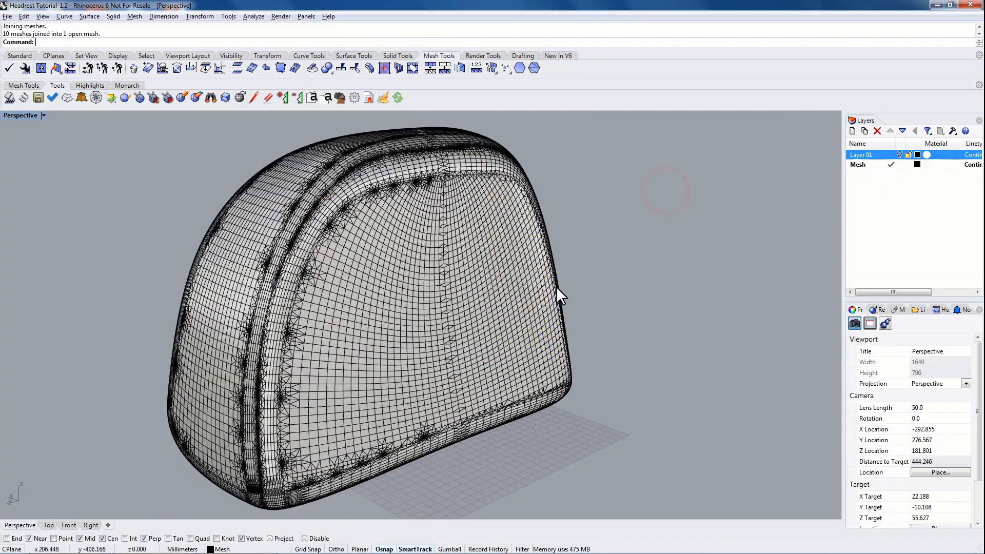
# Step: Weld all four headrest panel meshes with an angle tolerance of 180
pyautogui.moveTo(405, 424); pyautogui.dragTo(395, 194, button='right')
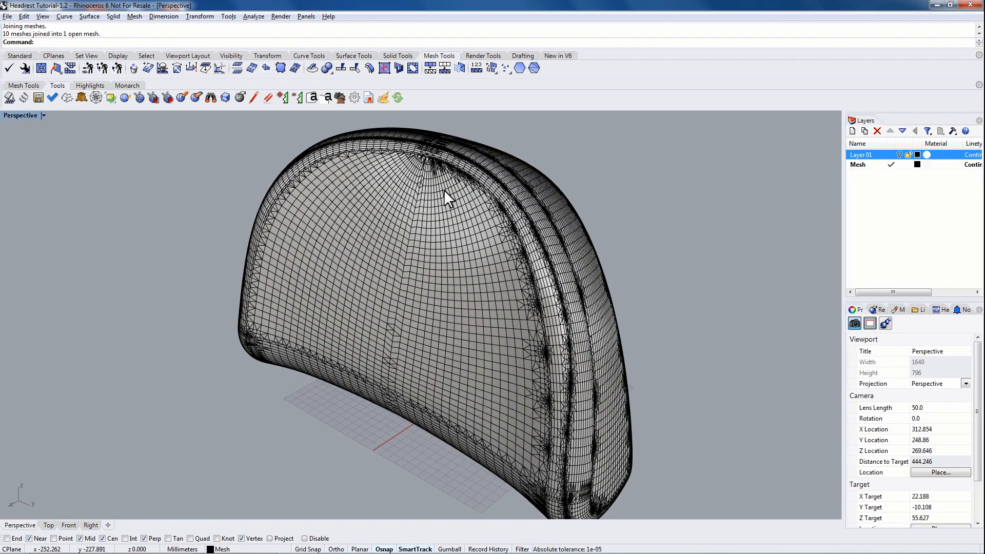
pyautogui.moveTo(493, 230); pyautogui.dragTo(331, 286, button='right')
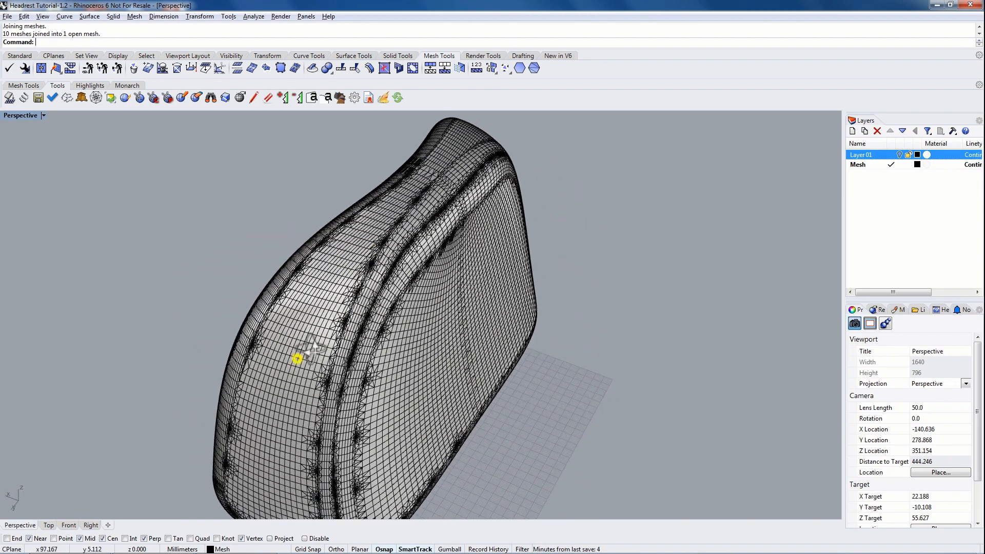
pyautogui.moveTo(297, 356); pyautogui.dragTo(399, 290, button='right')
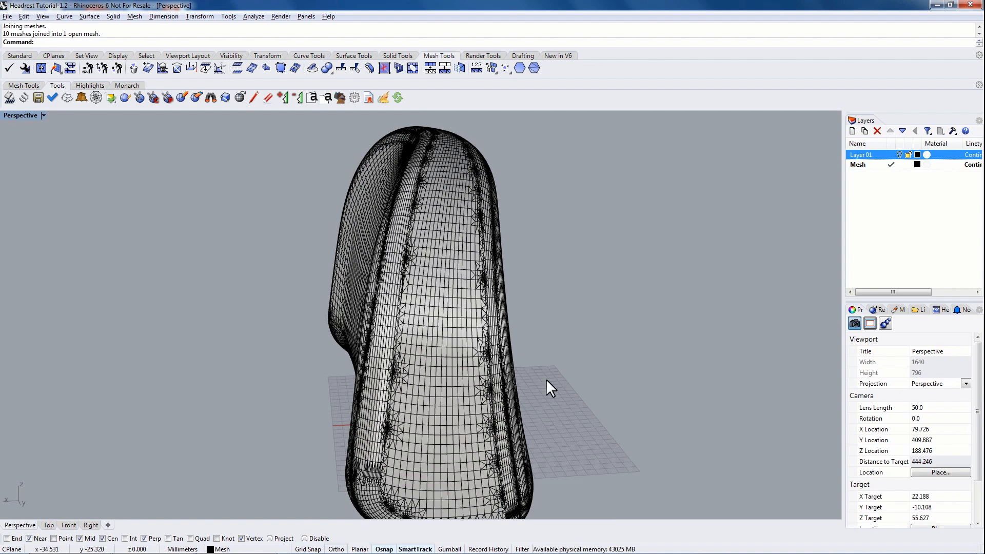
pyautogui.moveTo(545, 384); pyautogui.dragTo(411, 347, button='right')
pyautogui.moveTo(501, 290); pyautogui.dragTo(297, 273, button='right')
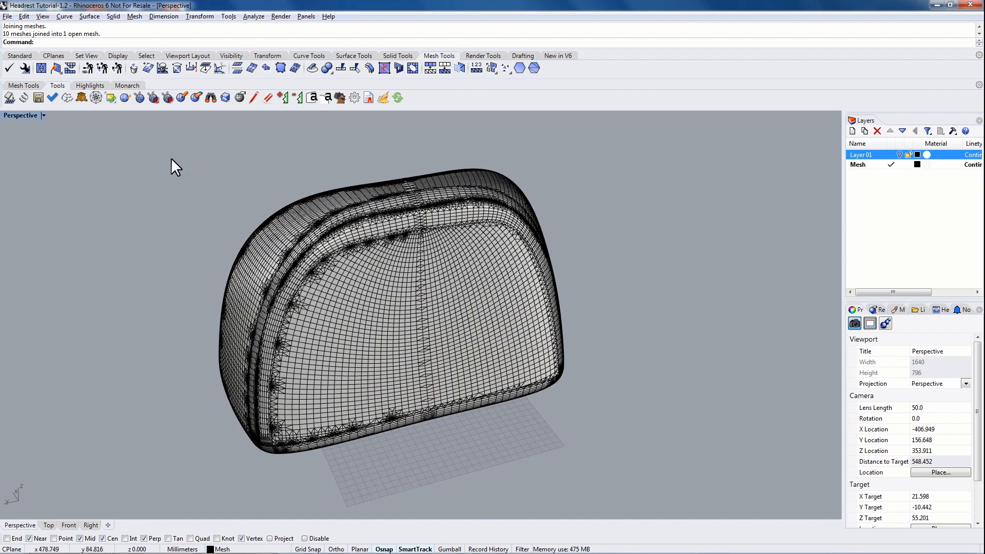
pyautogui.moveTo(117, 144); pyautogui.dragTo(663, 482)
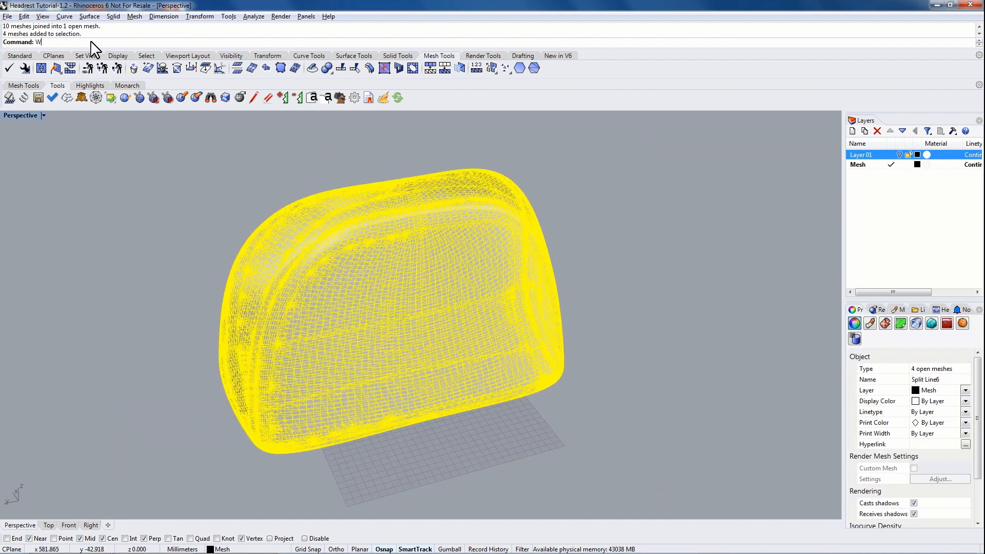
pyautogui.press('Return')
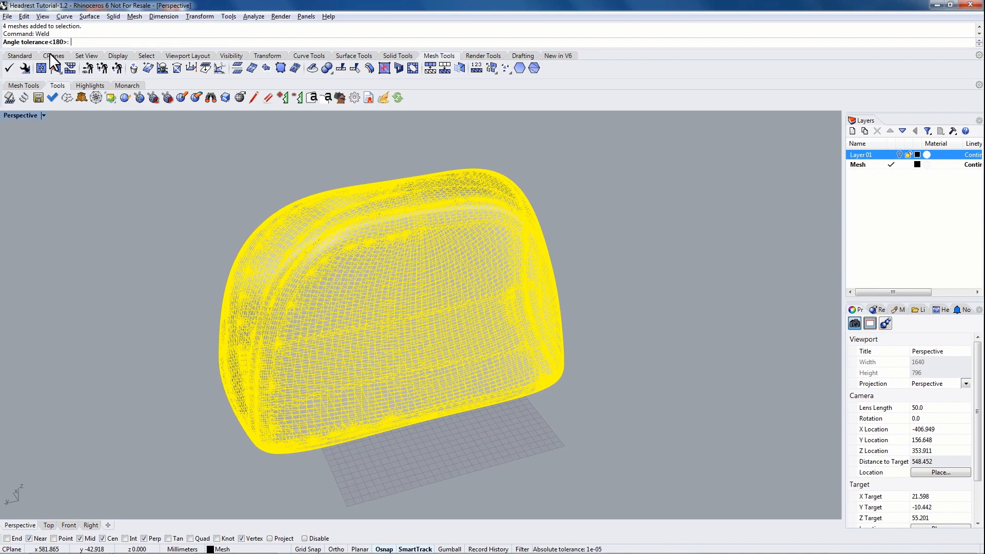
pyautogui.press('Return')
# Step: Check the separation of the welded headrest panels by selecting individual meshes from several sides, and deselect them
pyautogui.moveTo(246, 280); pyautogui.dragTo(501, 270, button='right')
pyautogui.click(460, 280)
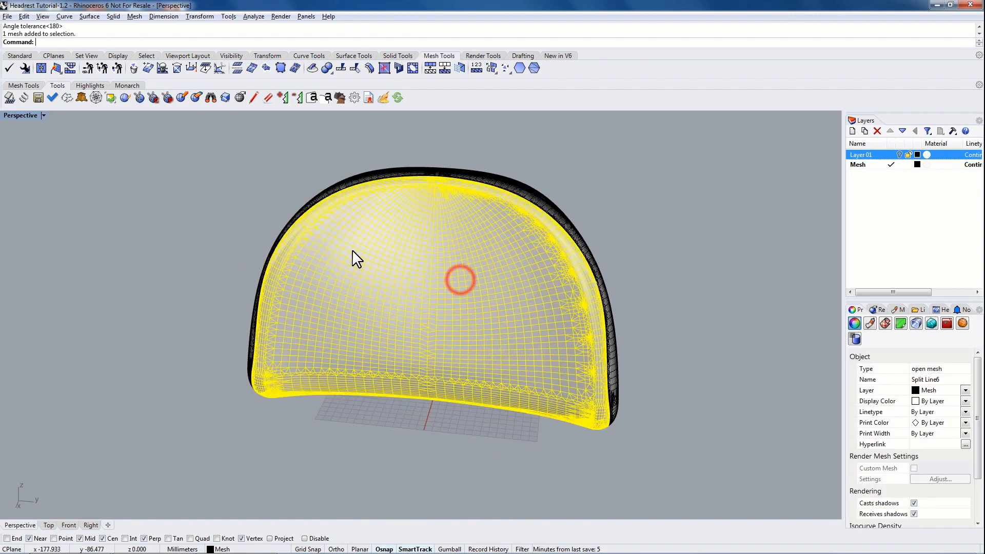
pyautogui.moveTo(352, 249); pyautogui.dragTo(478, 241, button='right')
pyautogui.click(407, 263)
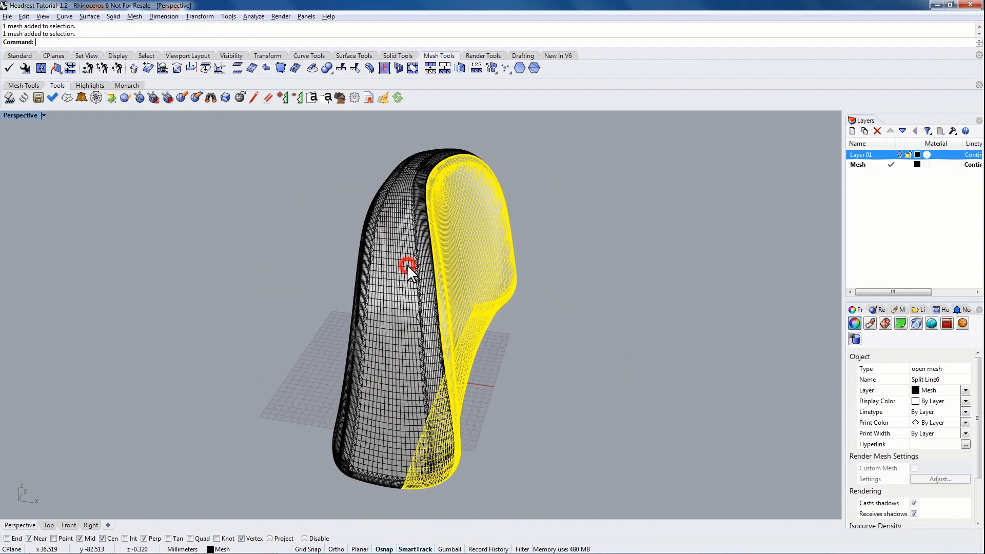
pyautogui.moveTo(407, 264); pyautogui.dragTo(514, 205, button='right')
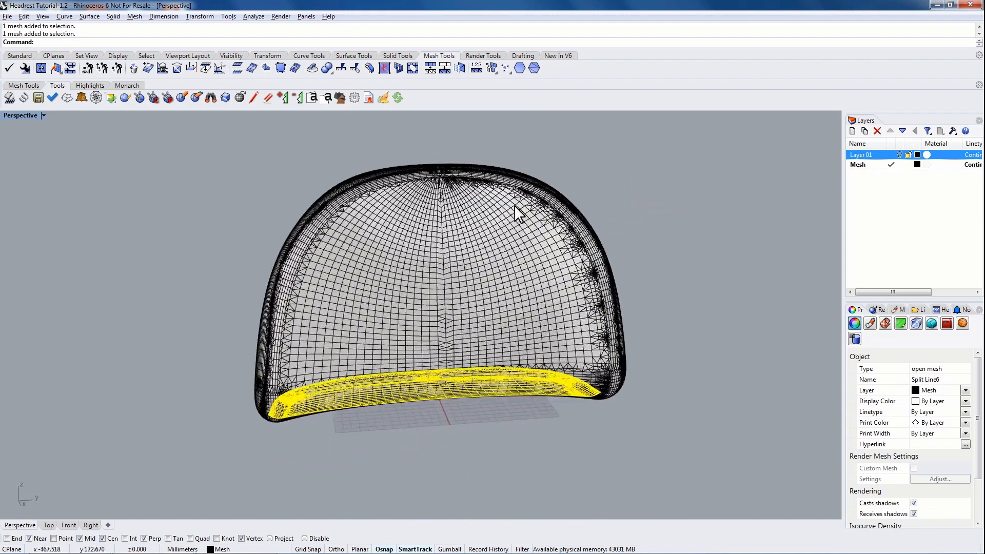
pyautogui.click(568, 160)
pyautogui.moveTo(431, 170); pyautogui.dragTo(329, 202, button='right')
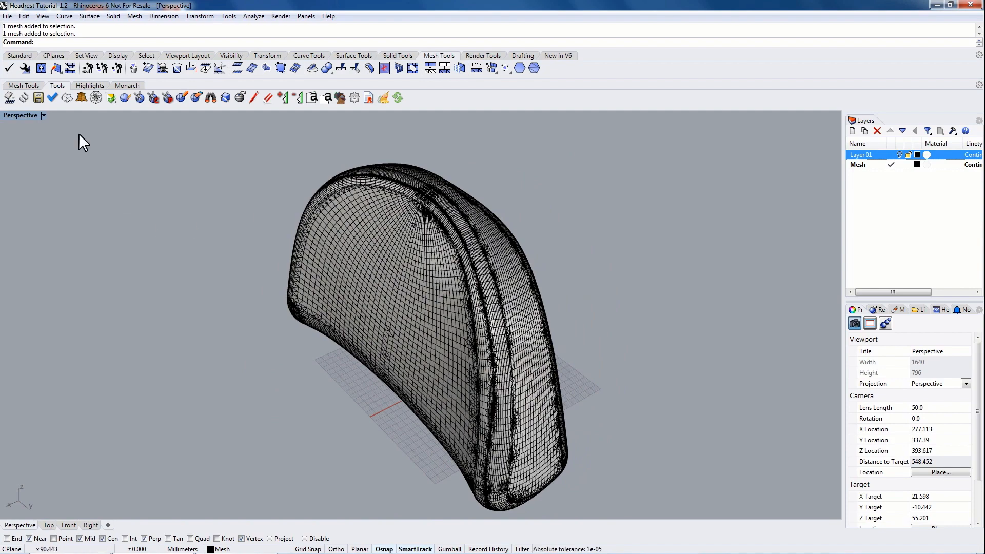
# Step: Examine the mesh density and the narrow triangles along the rounded rim of the headrest's front panel up close
pyautogui.click(17, 57)
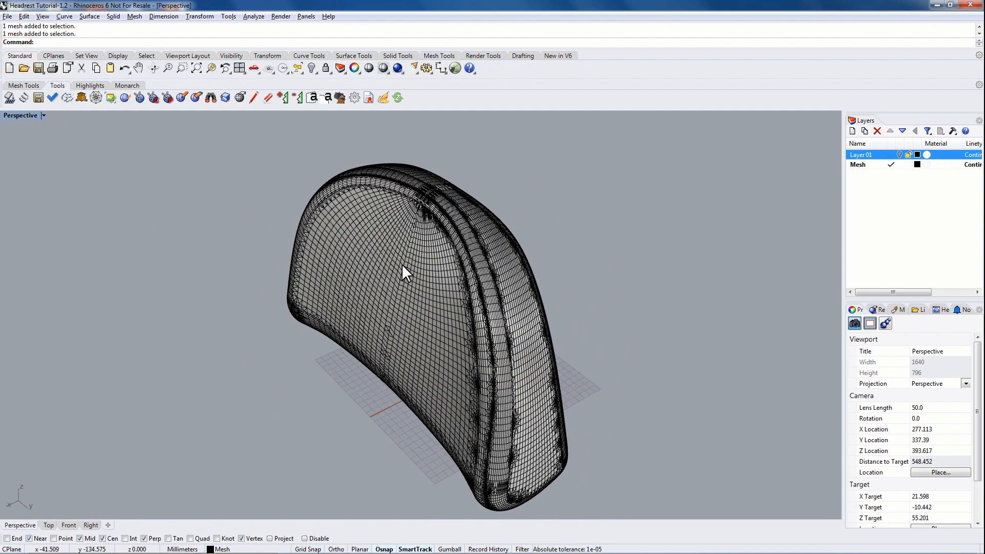
pyautogui.moveTo(402, 264); pyautogui.dragTo(275, 365, button='right')
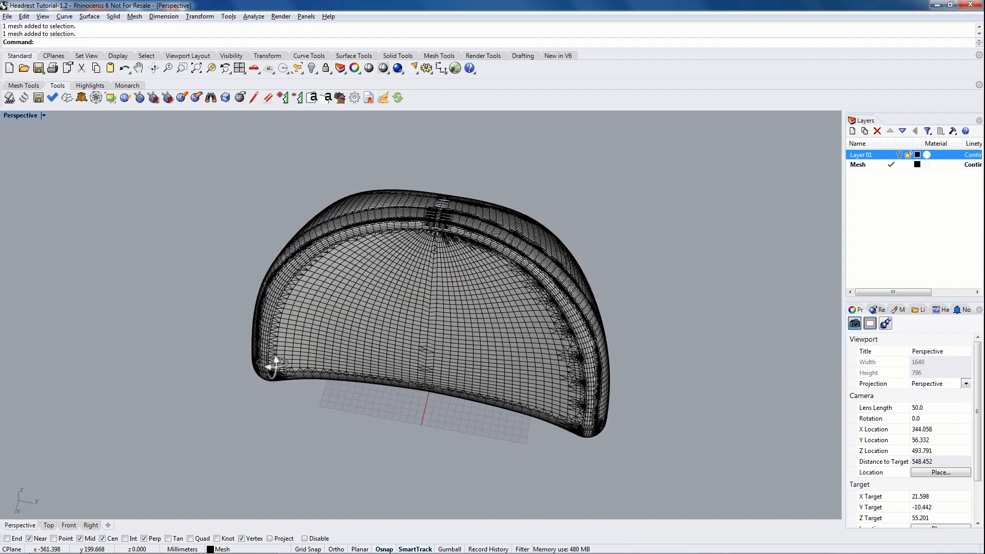
pyautogui.moveTo(551, 402); pyautogui.dragTo(509, 293, button='right')
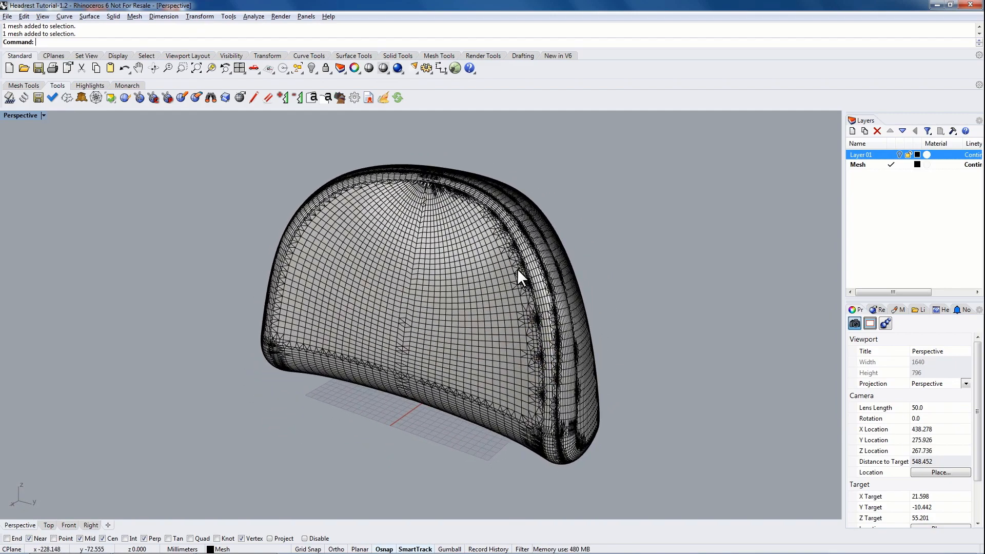
pyautogui.scroll(4, 517, 269)
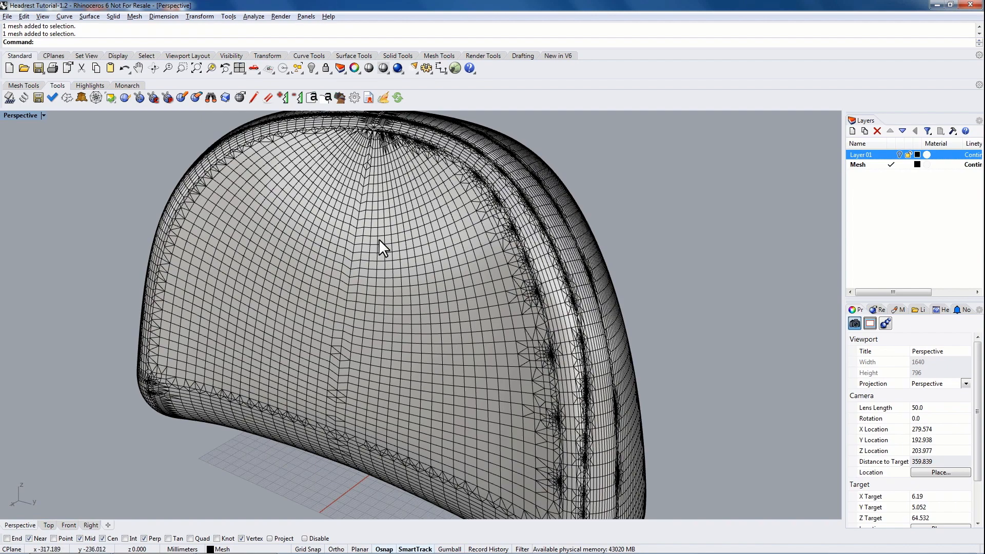
pyautogui.moveTo(503, 321); pyautogui.dragTo(417, 197, button='right')
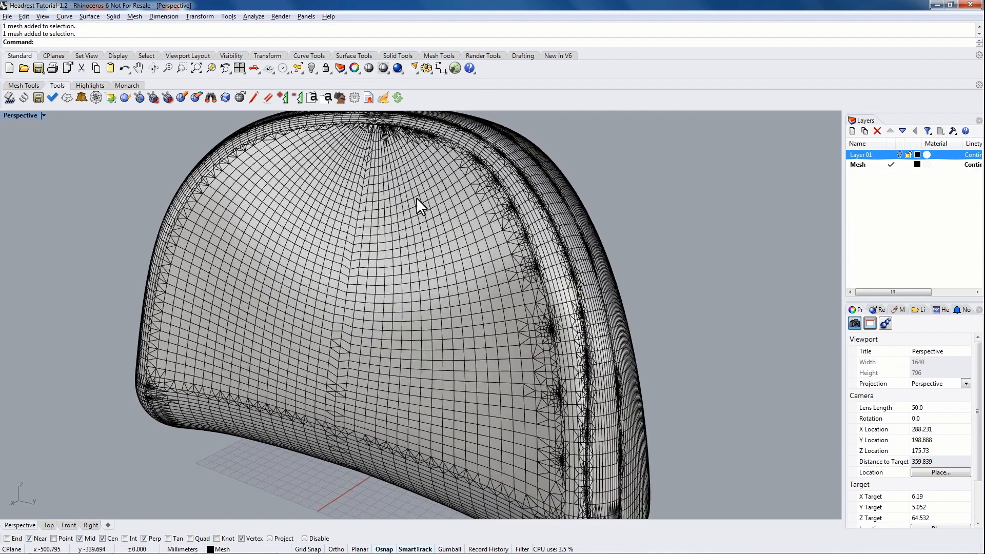
pyautogui.scroll(8, 515, 280)
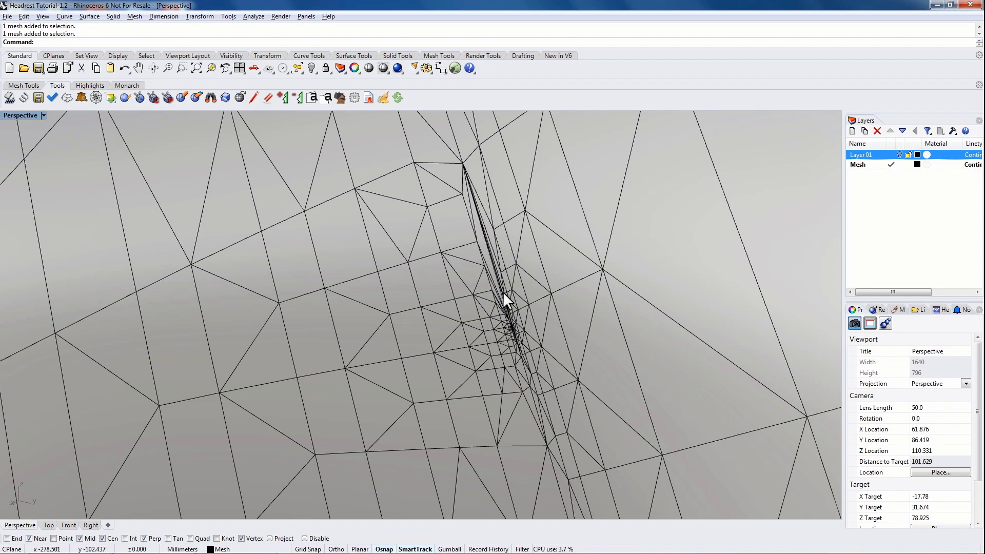
pyautogui.scroll(-10, 484, 268)
pyautogui.moveTo(451, 304); pyautogui.dragTo(450, 356, button='right')
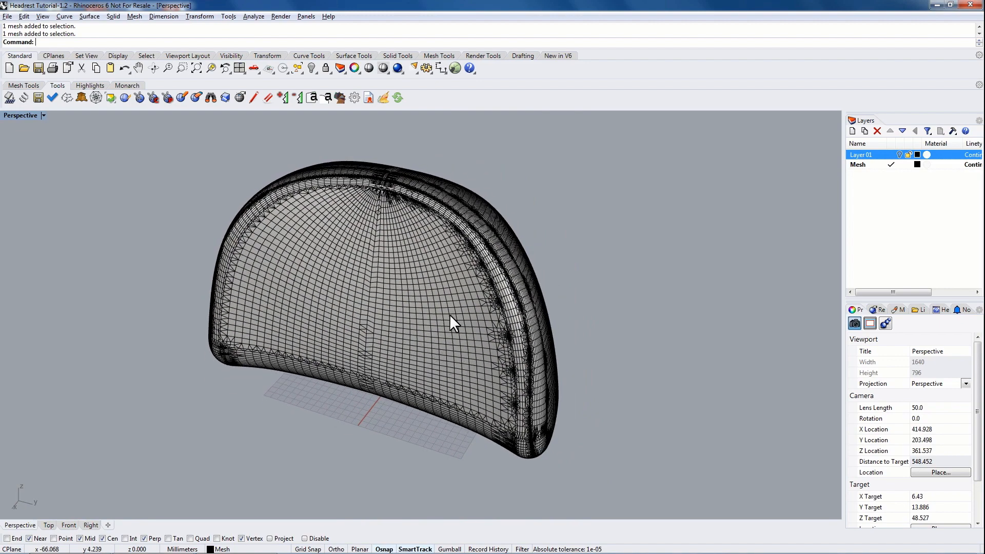
# Step: Adaptively remesh the four headrest panel meshes with the default settings, continuing despite the high vertex count estimate, and accept the result
pyautogui.click(23, 85)
pyautogui.moveTo(470, 290); pyautogui.dragTo(434, 291, button='right')
pyautogui.moveTo(157, 122); pyautogui.dragTo(612, 501)
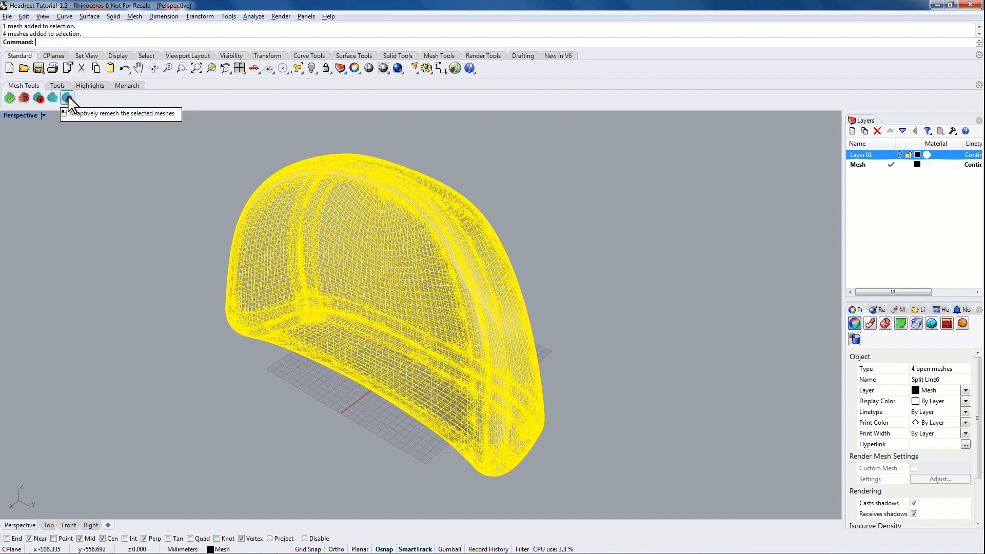
pyautogui.click(68, 98)
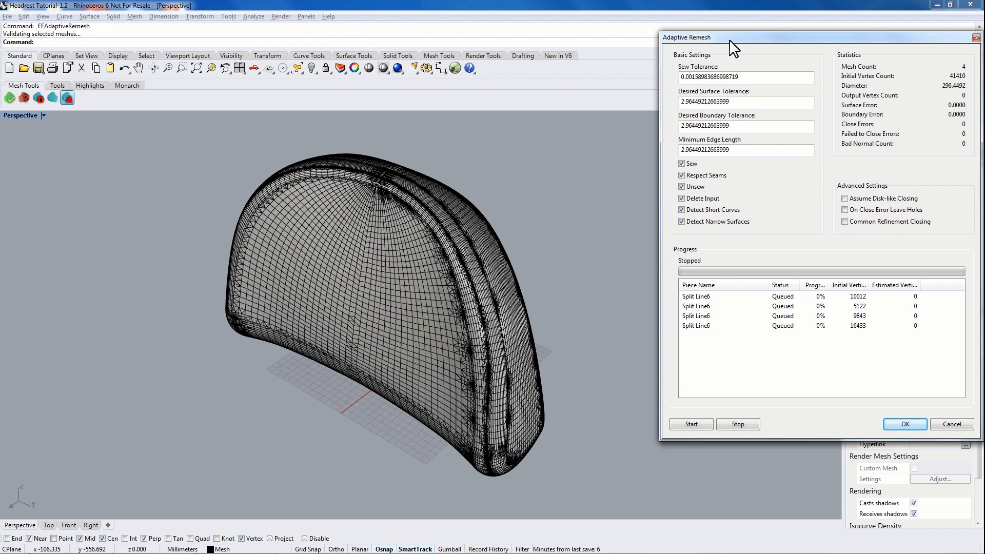
pyautogui.moveTo(735, 37); pyautogui.dragTo(722, 24)
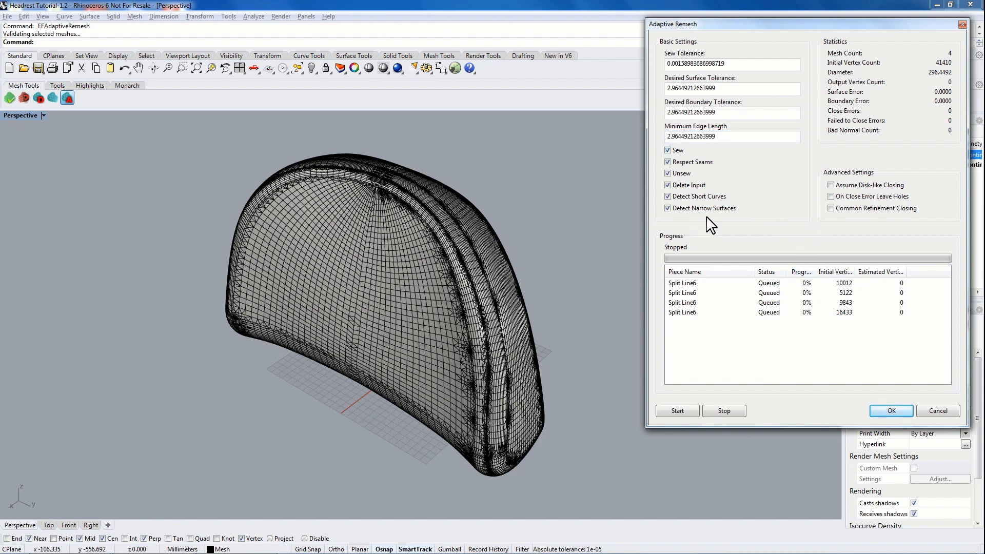
pyautogui.click(673, 410)
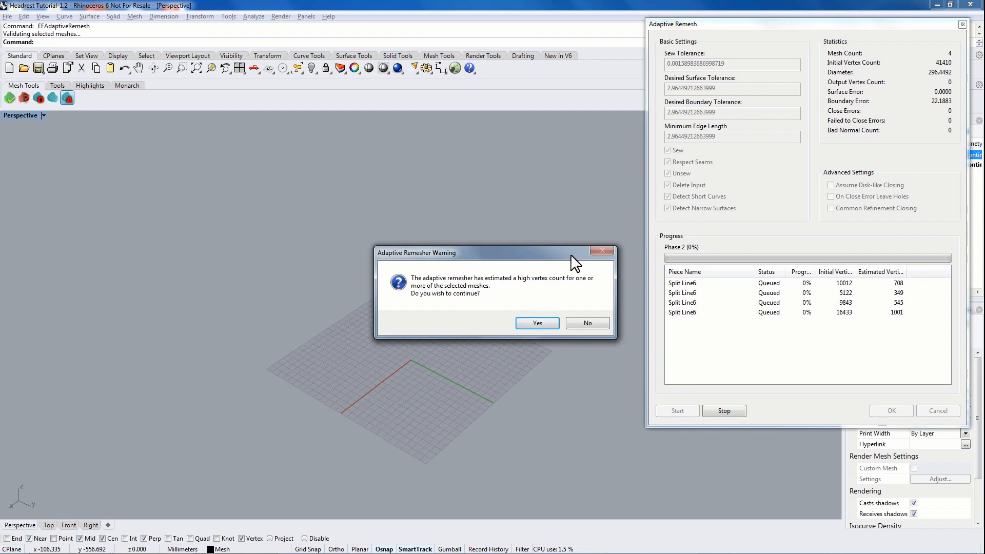
pyautogui.moveTo(504, 251); pyautogui.dragTo(501, 148)
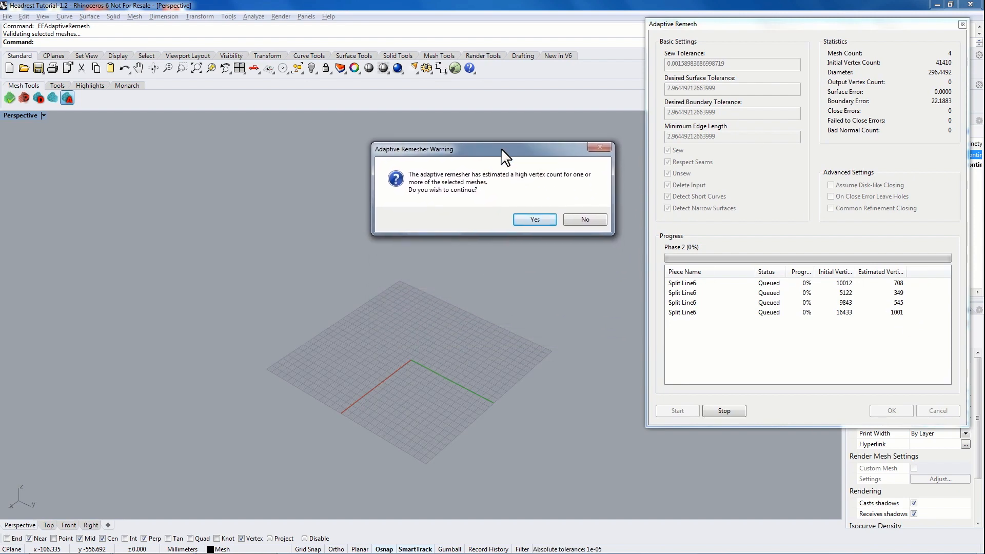
pyautogui.click(532, 217)
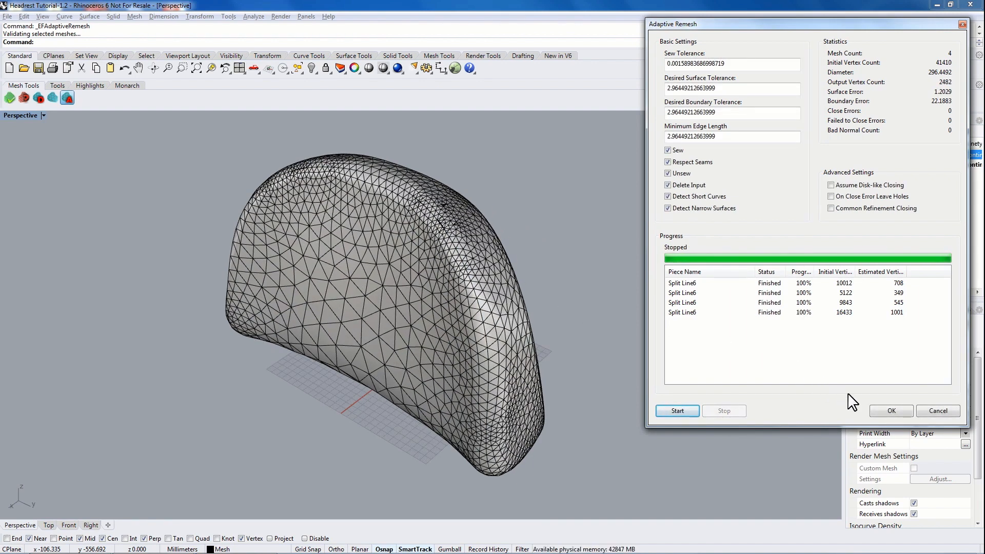
pyautogui.click(891, 411)
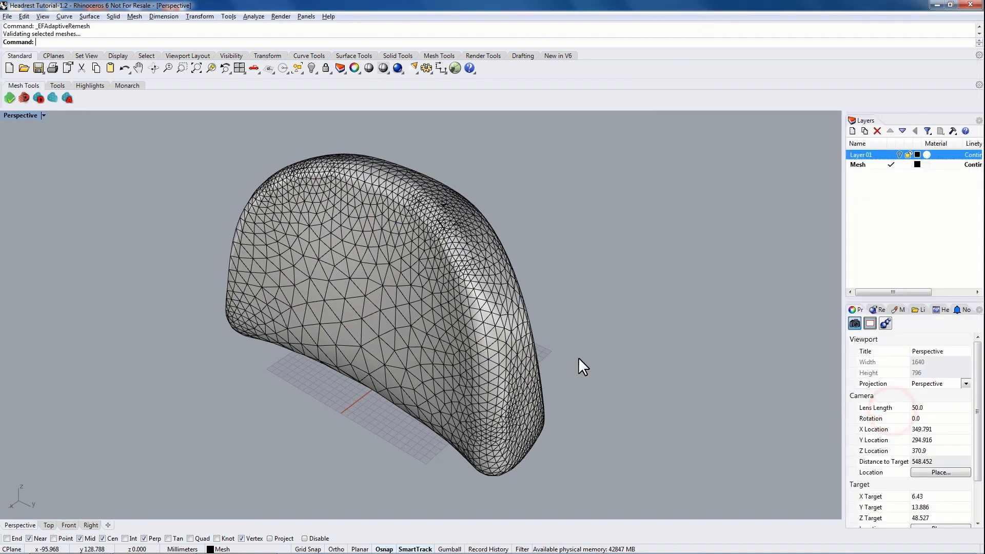
# Step: Inspect the remeshed headrest with the front panel selected, checking how the triangles meet along the seam with the side band
pyautogui.moveTo(582, 363); pyautogui.dragTo(373, 277, button='right')
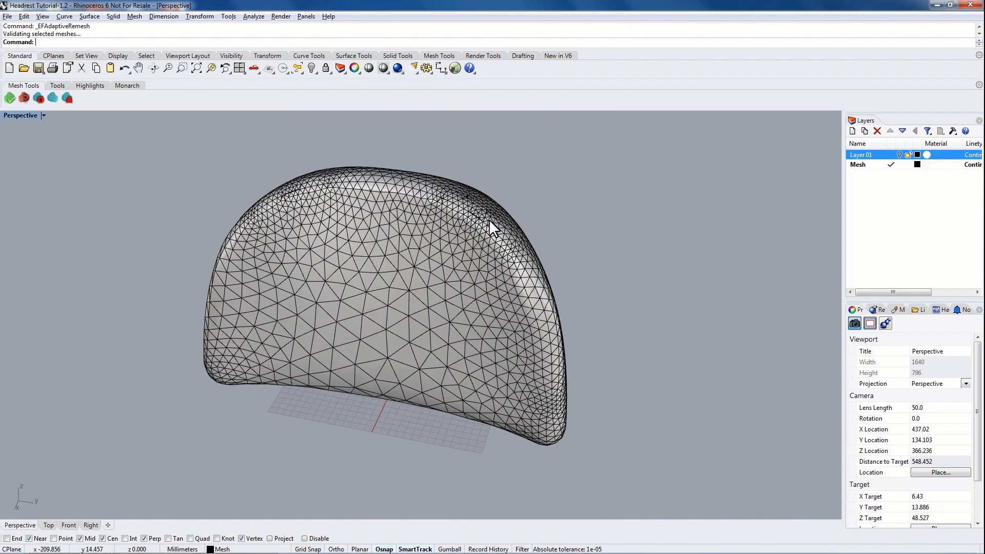
pyautogui.moveTo(485, 314); pyautogui.dragTo(569, 315, button='right')
pyautogui.click(401, 301)
pyautogui.moveTo(176, 296); pyautogui.dragTo(354, 262, button='right')
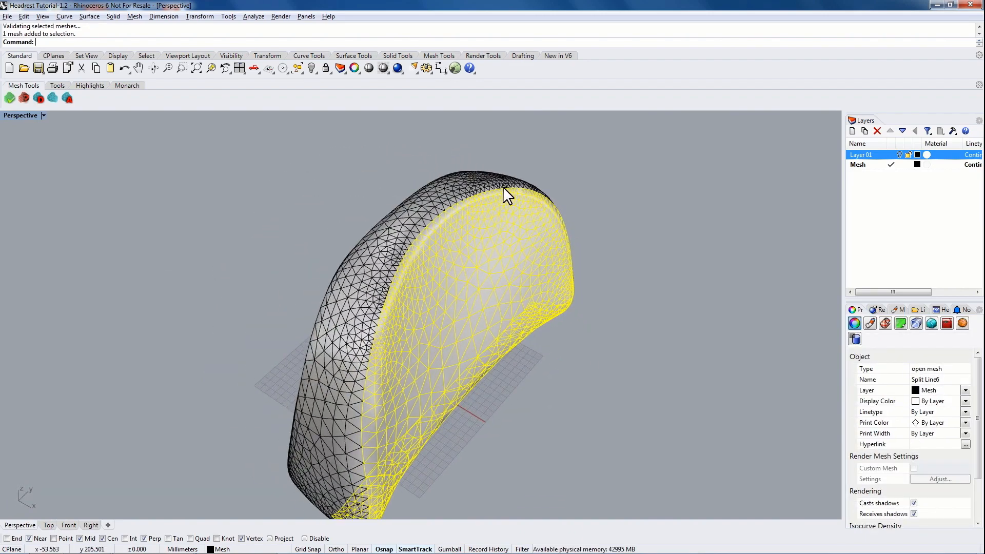
pyautogui.moveTo(363, 359); pyautogui.dragTo(373, 299, button='right')
pyautogui.moveTo(405, 343); pyautogui.dragTo(401, 161, button='right')
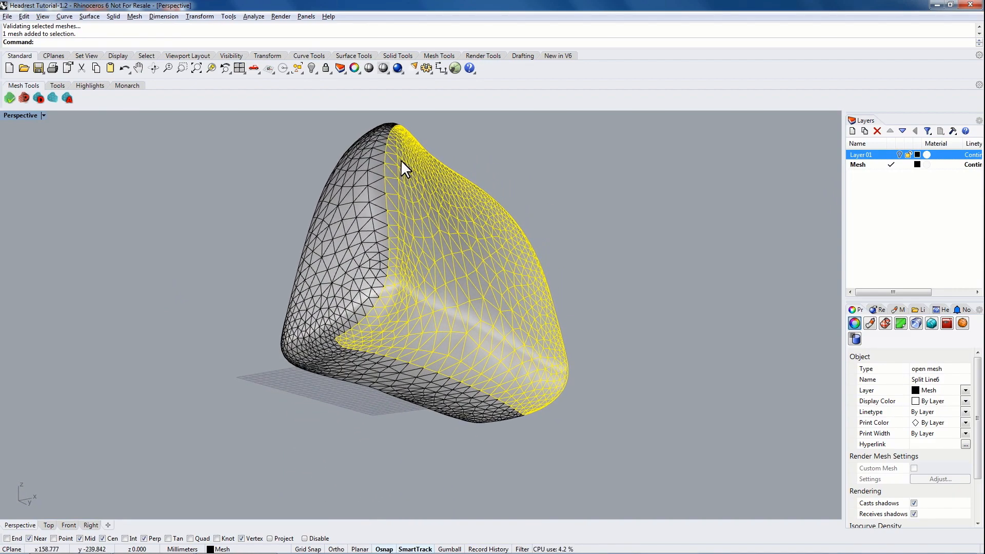
pyautogui.scroll(3, 382, 194)
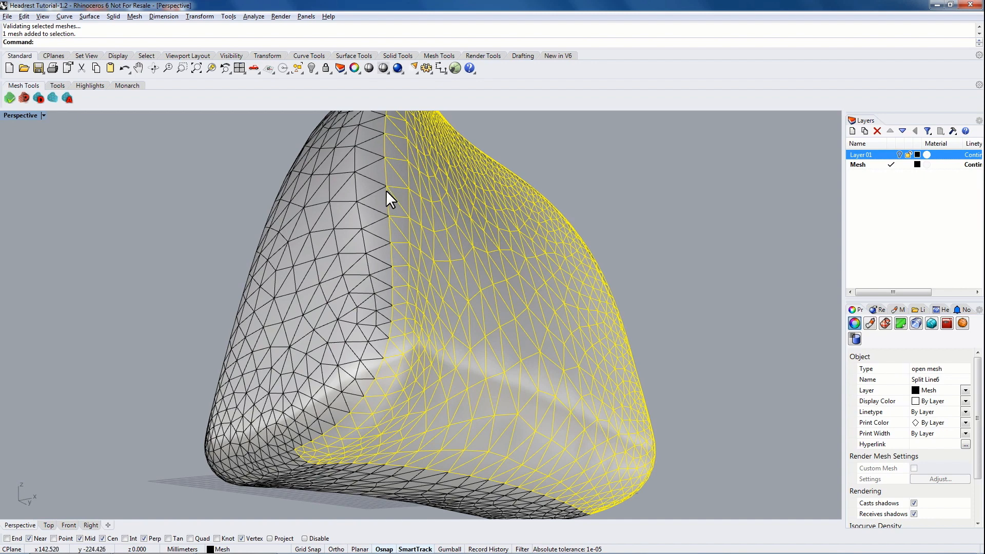
pyautogui.scroll(2, 389, 242)
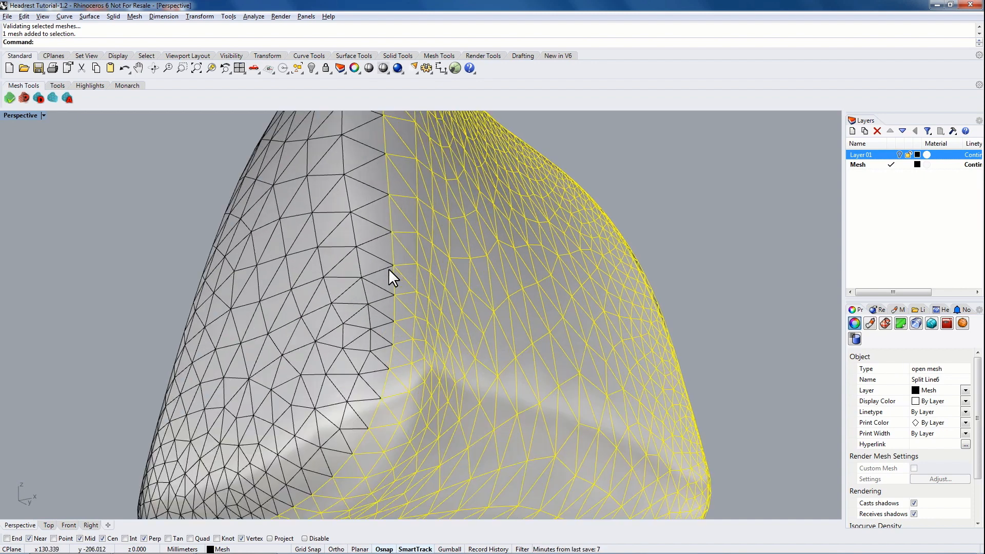
pyautogui.scroll(3, 390, 283)
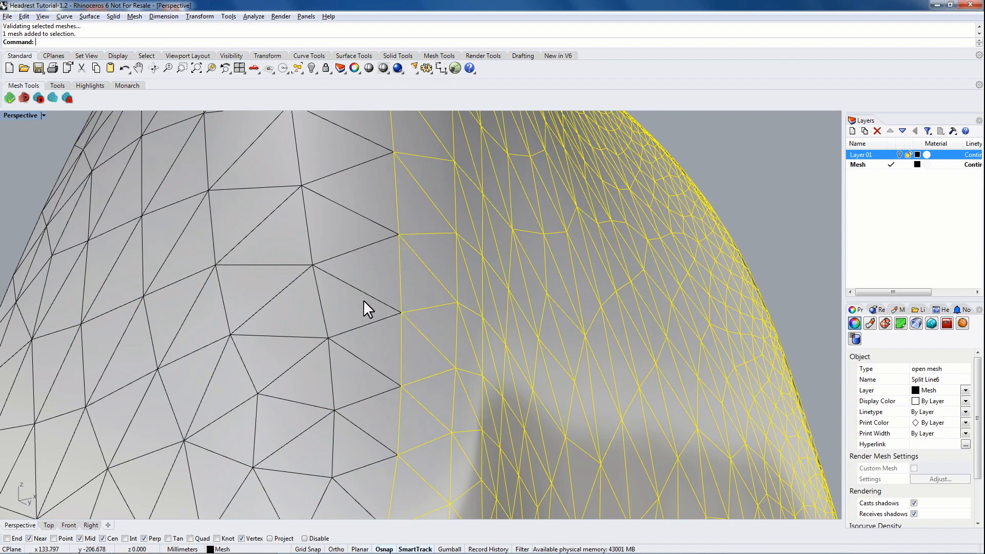
# Step: Check the remaining seams of the remeshed headrest from several sides by selecting the neighbouring panel meshes, and clear the selection
pyautogui.click(302, 302)
pyautogui.scroll(-6, 548, 226)
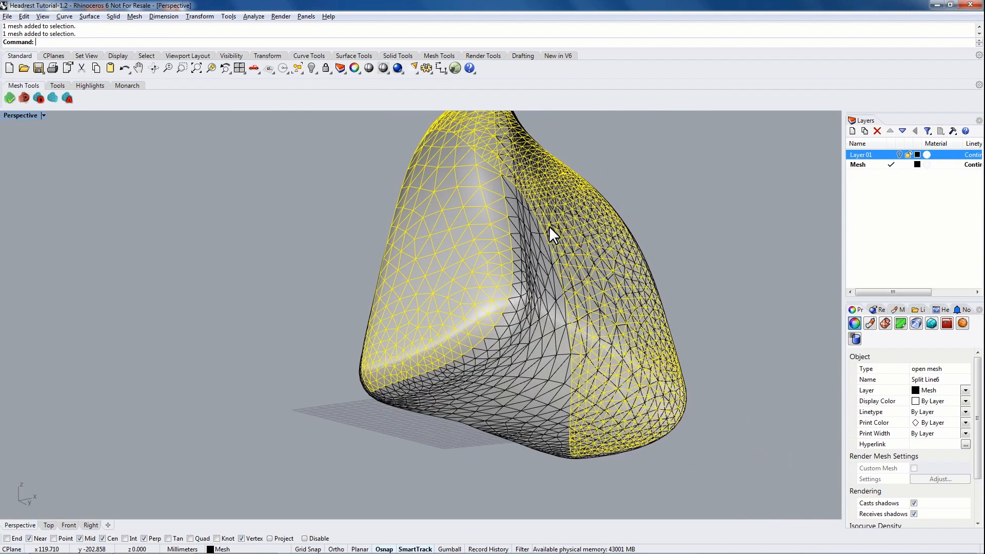
pyautogui.click(616, 177)
pyautogui.moveTo(617, 177); pyautogui.dragTo(283, 226, button='right')
pyautogui.click(281, 229)
pyautogui.moveTo(508, 238); pyautogui.dragTo(329, 215, button='right')
# Step: Flatten all four headrest panel meshes at once with the ExactFlat Flatten command
pyautogui.click(56, 86)
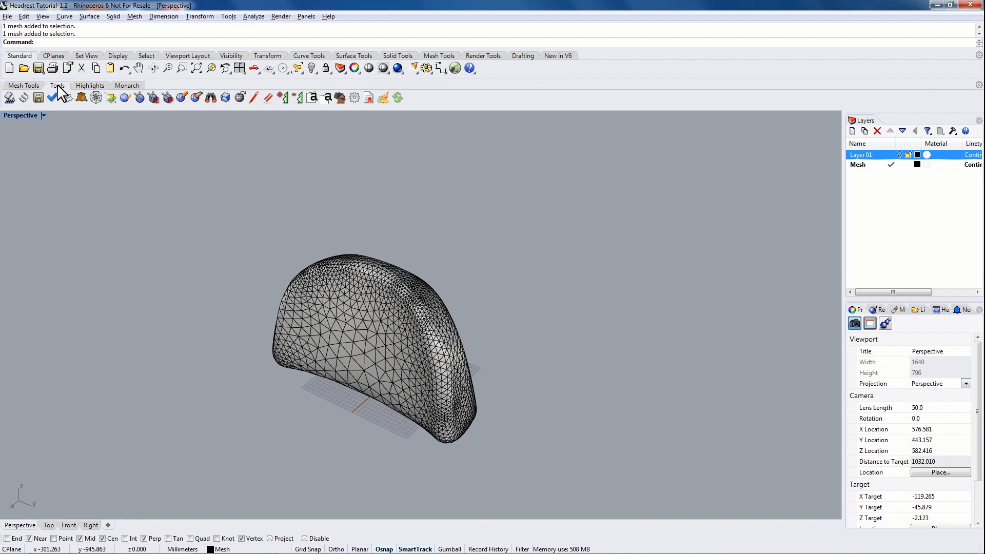
pyautogui.click(10, 98)
pyautogui.moveTo(191, 220); pyautogui.dragTo(586, 490)
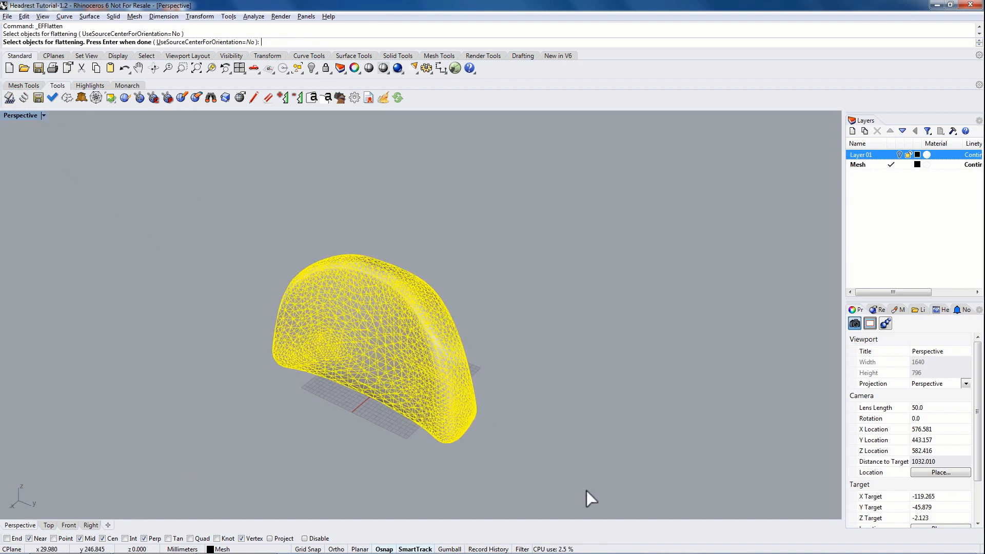
pyautogui.press('Return')
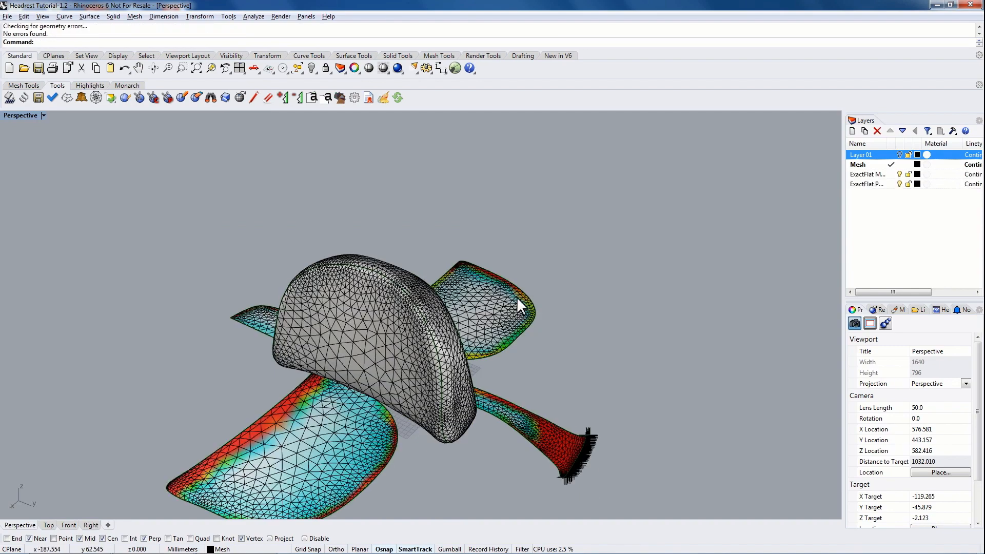
# Step: View the flattened pieces from above in a maximized Top viewport using the Shaded display mode
pyautogui.moveTo(471, 269); pyautogui.dragTo(414, 331, button='right')
pyautogui.scroll(-4, 410, 328)
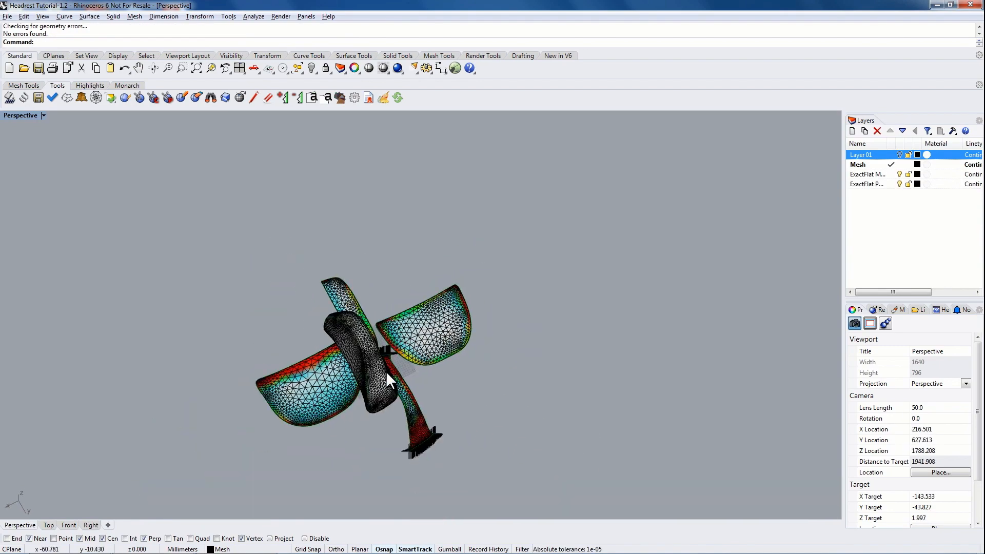
pyautogui.scroll(2, 364, 408)
pyautogui.moveTo(424, 271); pyautogui.dragTo(388, 322, button='right')
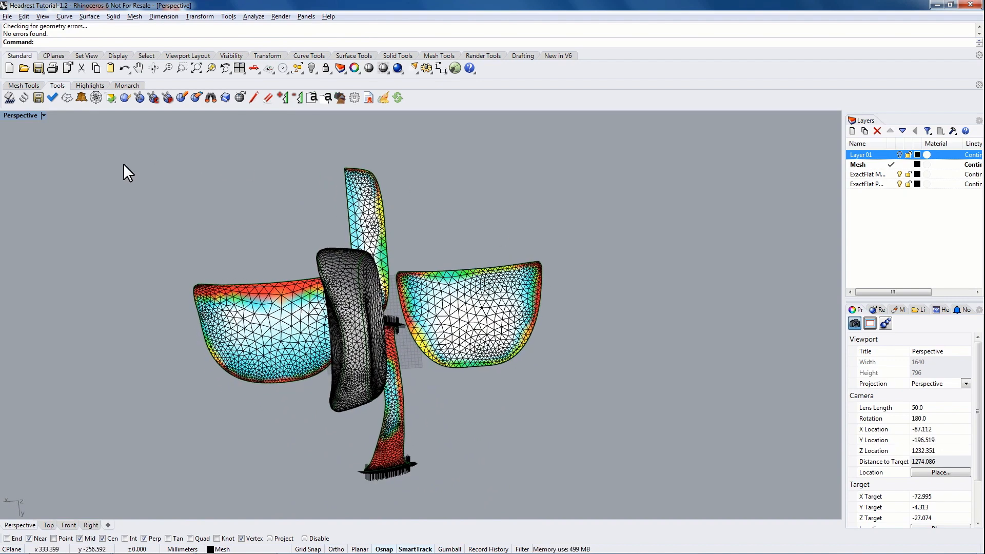
pyautogui.doubleClick(18, 115)
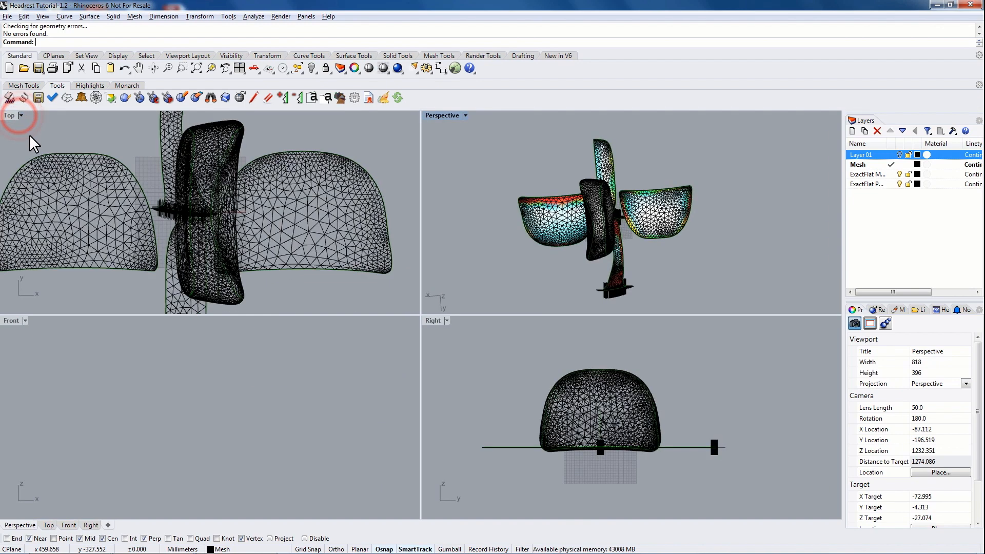
pyautogui.moveTo(103, 128); pyautogui.dragTo(143, 168, button='right')
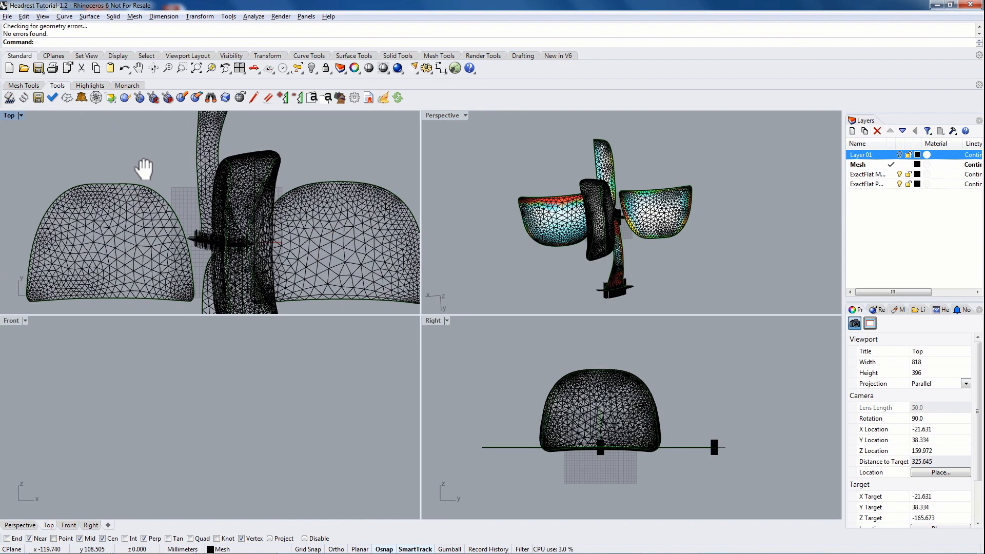
pyautogui.doubleClick(9, 116)
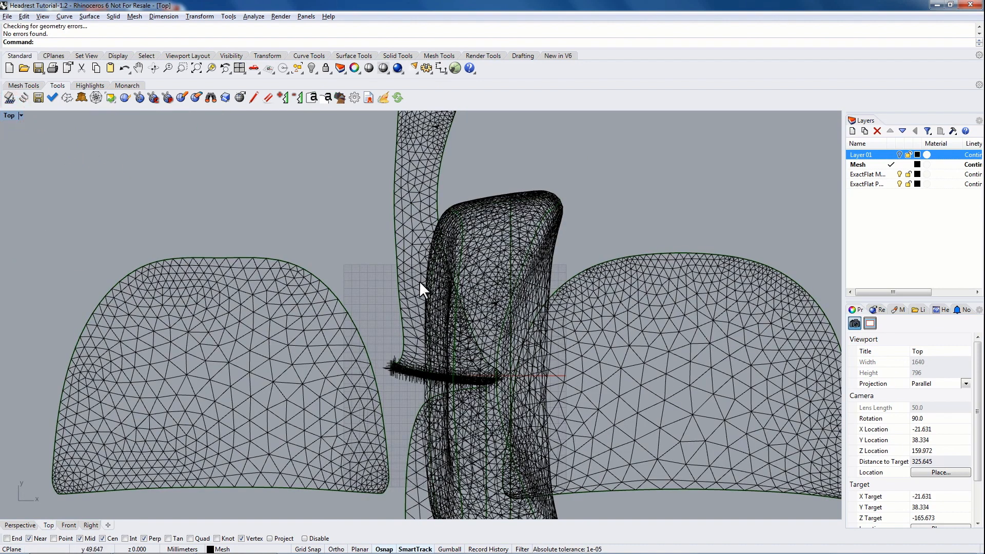
pyautogui.click(10, 115)
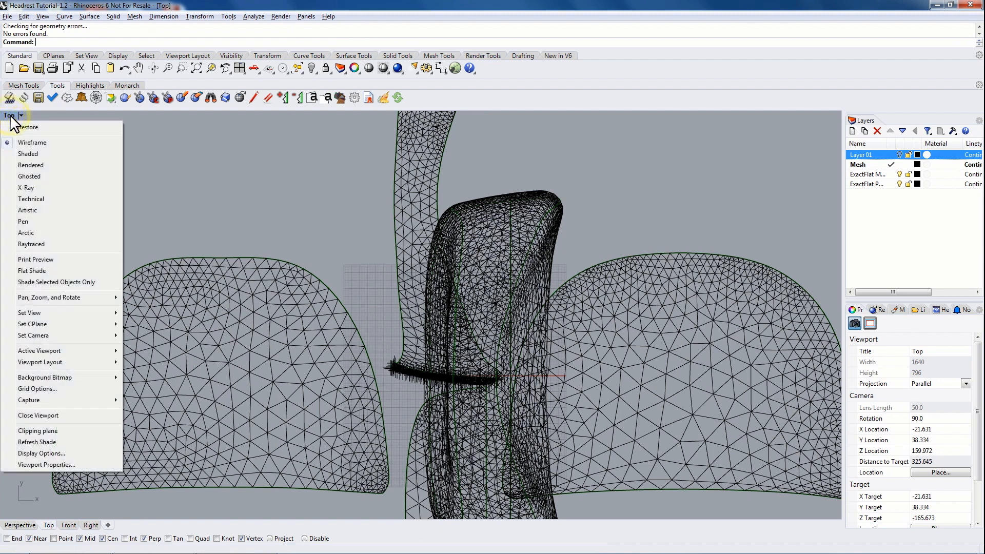
pyautogui.click(29, 153)
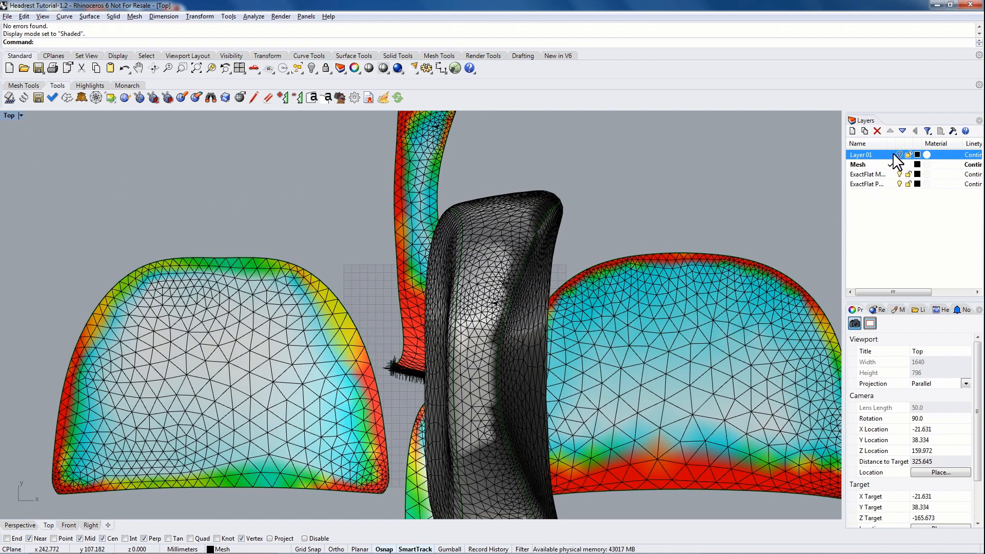
# Step: Make ExactFlat Pattern the current layer and hide the ExactFlat Model and Mesh layers
pyautogui.moveTo(844, 183); pyautogui.dragTo(792, 185)
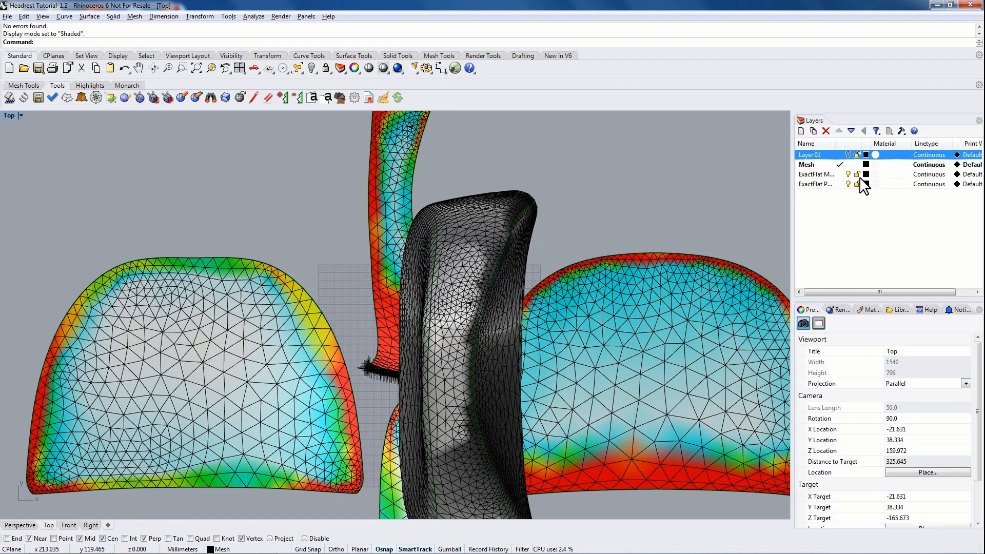
pyautogui.moveTo(832, 142); pyautogui.dragTo(866, 142)
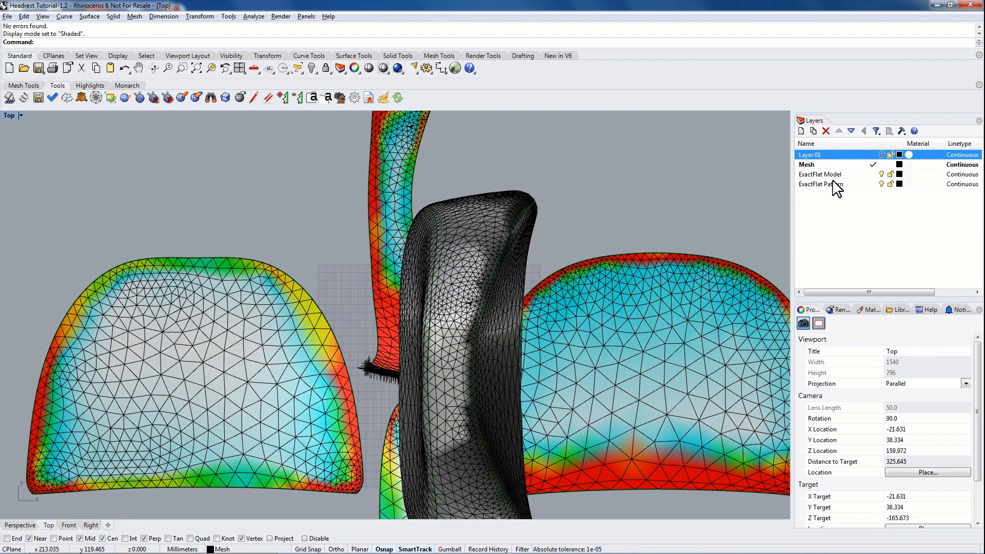
pyautogui.click(872, 184)
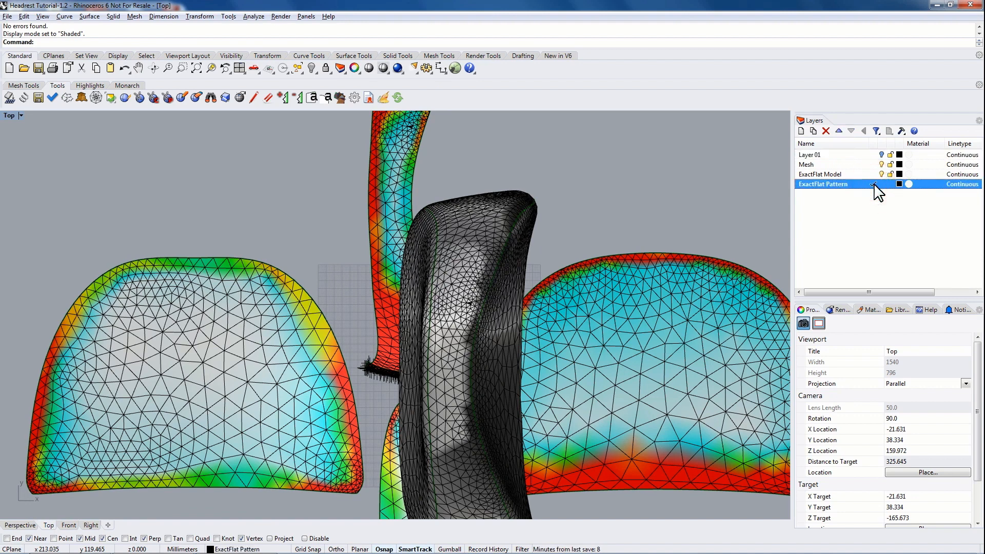
pyautogui.click(882, 173)
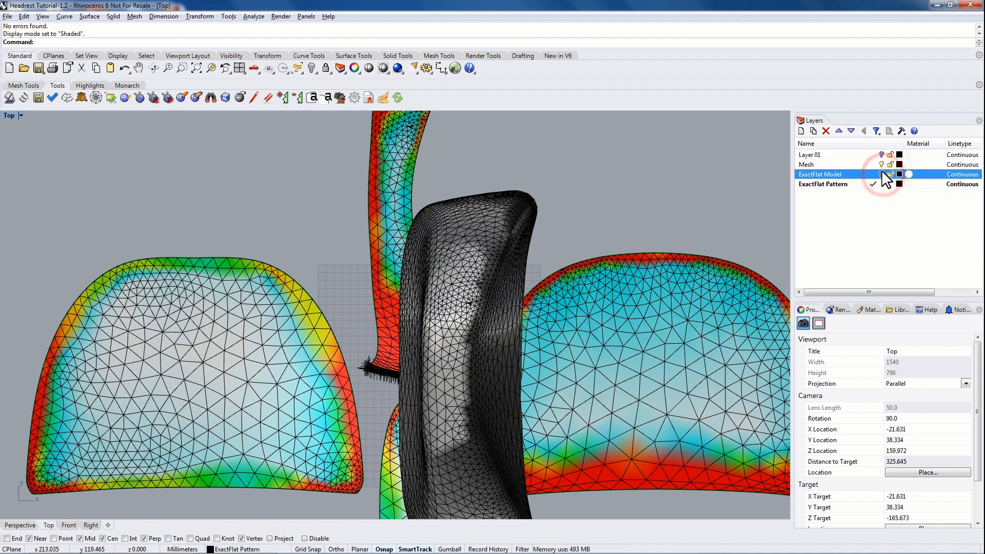
pyautogui.click(880, 165)
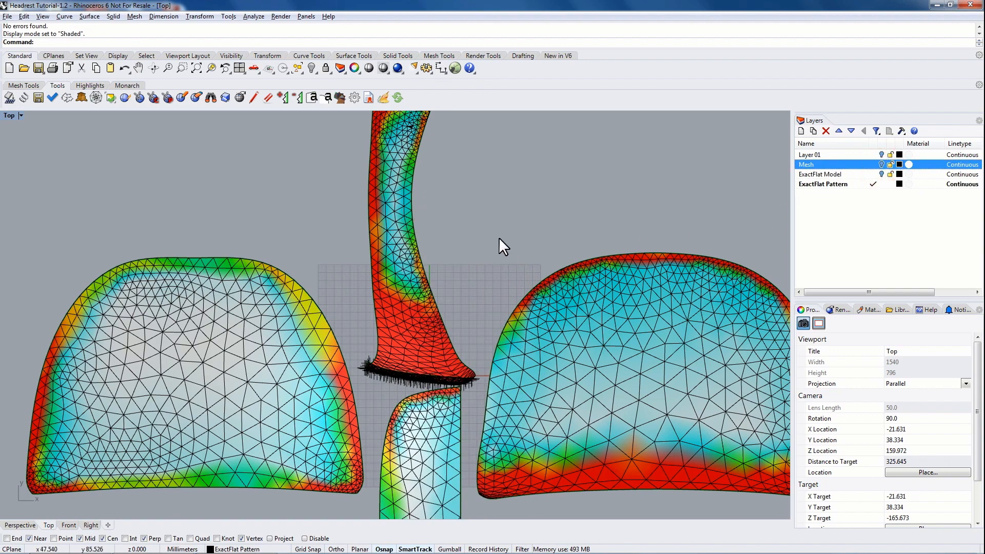
# Step: Spread the four flattened pieces out side by side in a row, with the two narrow strips between the dome-shaped panels
pyautogui.scroll(-5, 481, 235)
pyautogui.moveTo(481, 235); pyautogui.dragTo(516, 307, button='right')
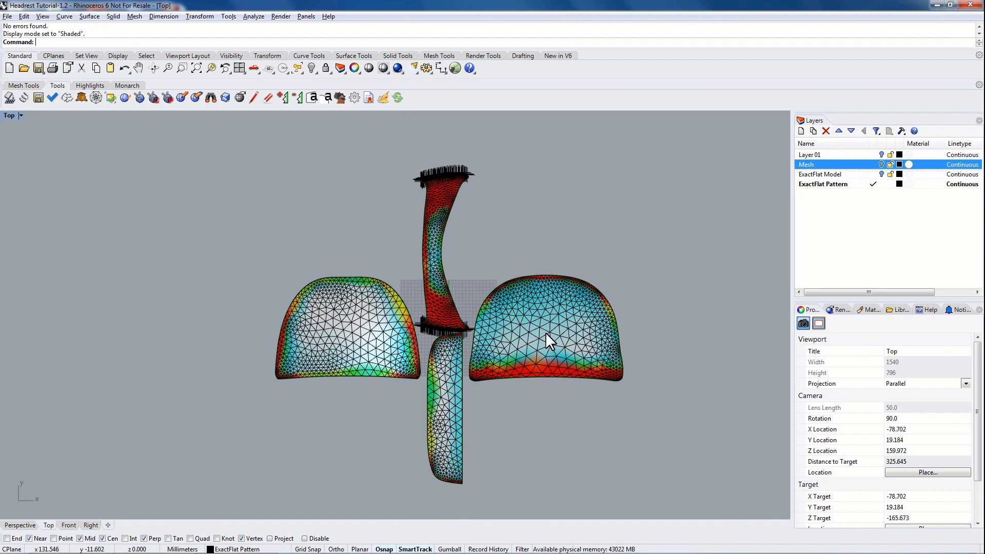
pyautogui.moveTo(549, 340); pyautogui.dragTo(637, 314)
pyautogui.moveTo(443, 370); pyautogui.dragTo(506, 256)
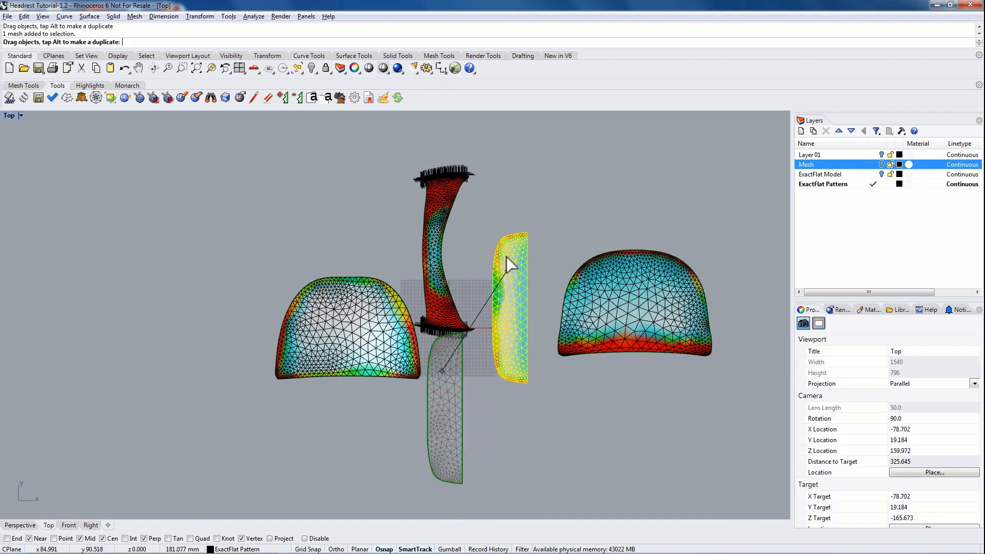
pyautogui.moveTo(441, 280); pyautogui.dragTo(455, 331)
pyautogui.moveTo(358, 336); pyautogui.dragTo(308, 328)
pyautogui.moveTo(444, 332); pyautogui.dragTo(430, 333)
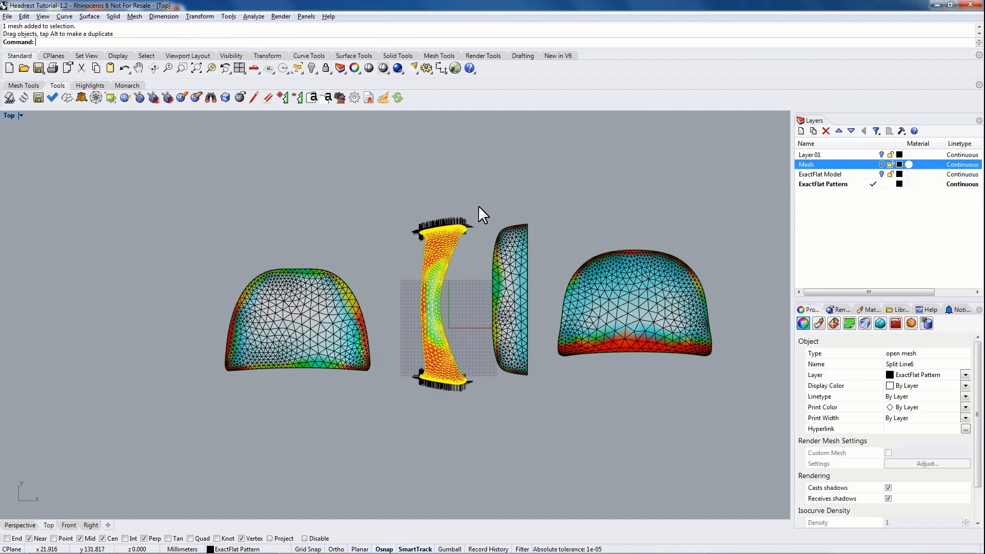
pyautogui.click(476, 187)
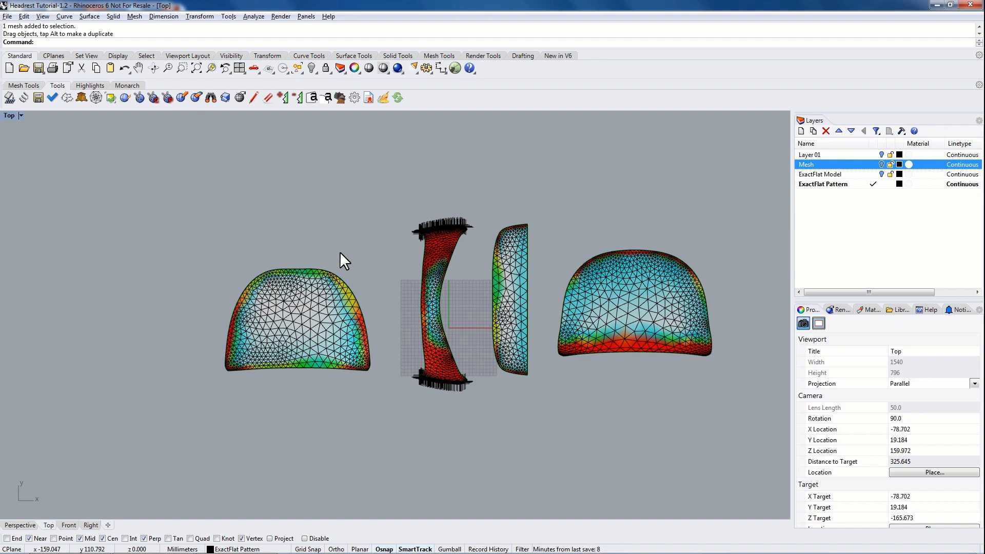
# Step: Examine the strain colours on the flattened pieces, especially on the narrow curved strip
pyautogui.moveTo(346, 260); pyautogui.dragTo(352, 262, button='right')
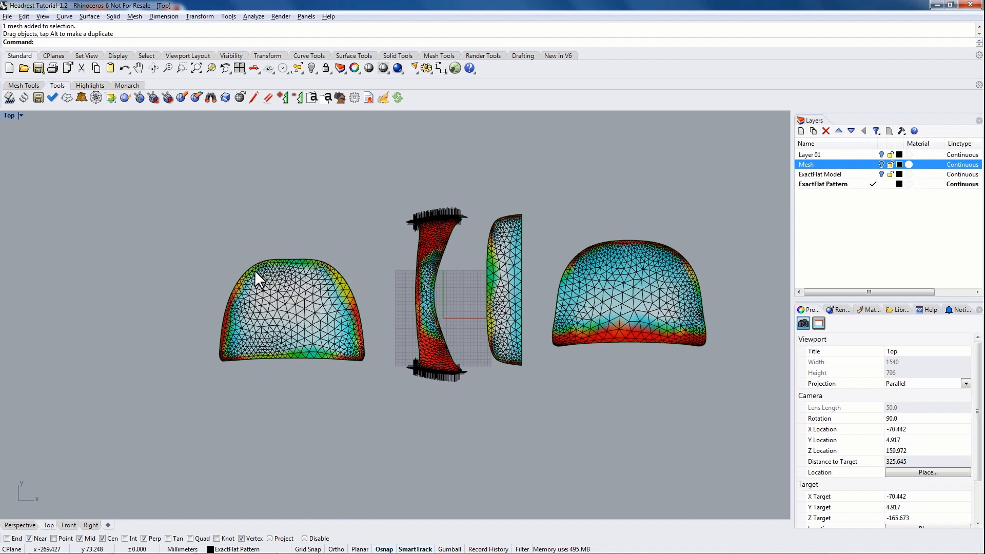
pyautogui.click(445, 234)
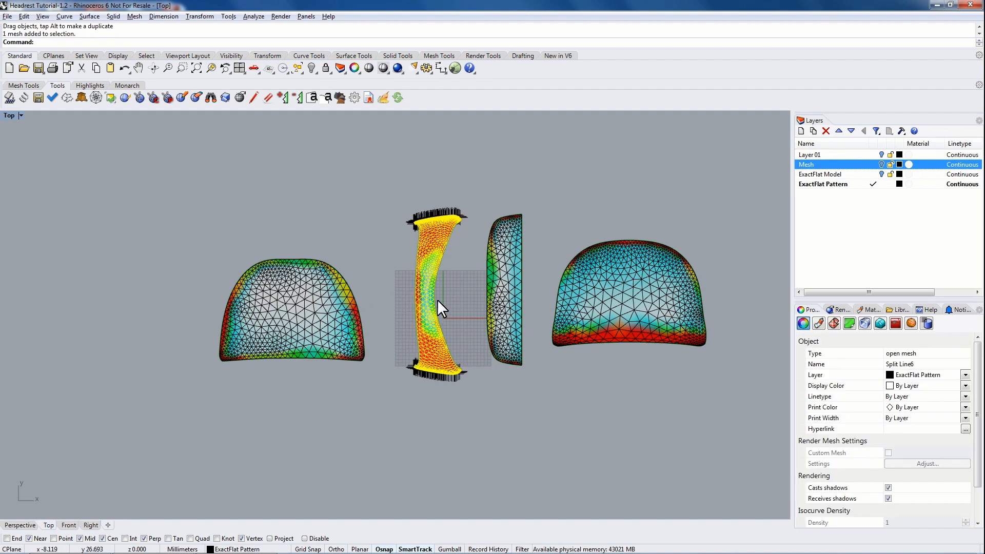
pyautogui.click(397, 319)
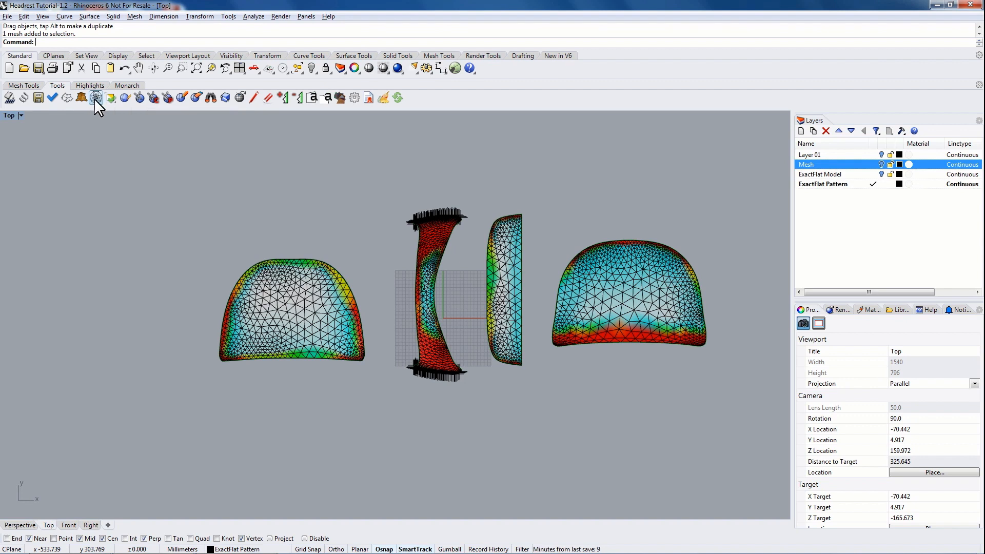
# Step: Re-flatten all four pattern pieces with the Fracture method, inspecting the distorted end of the curved strip up close
pyautogui.click(67, 98)
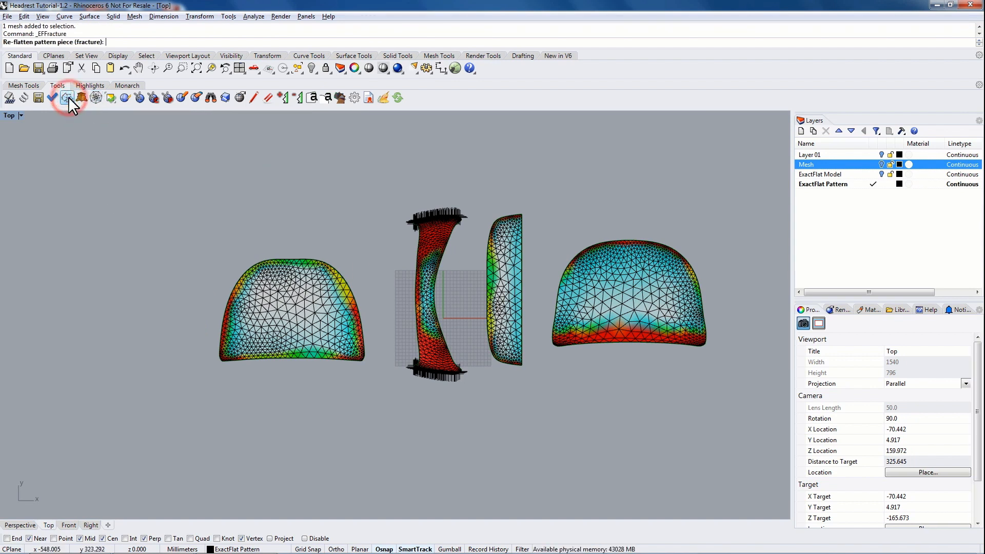
pyautogui.click(309, 314)
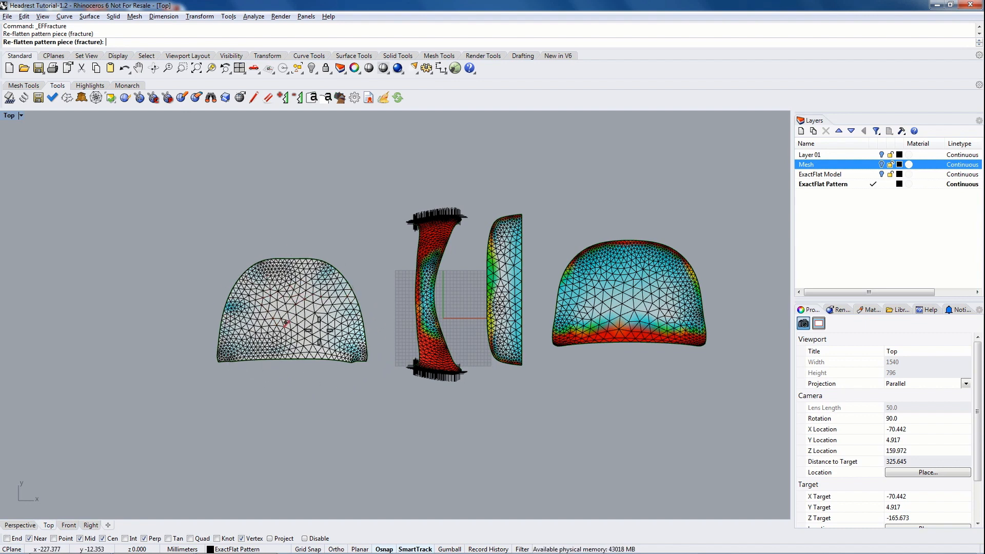
pyautogui.click(428, 297)
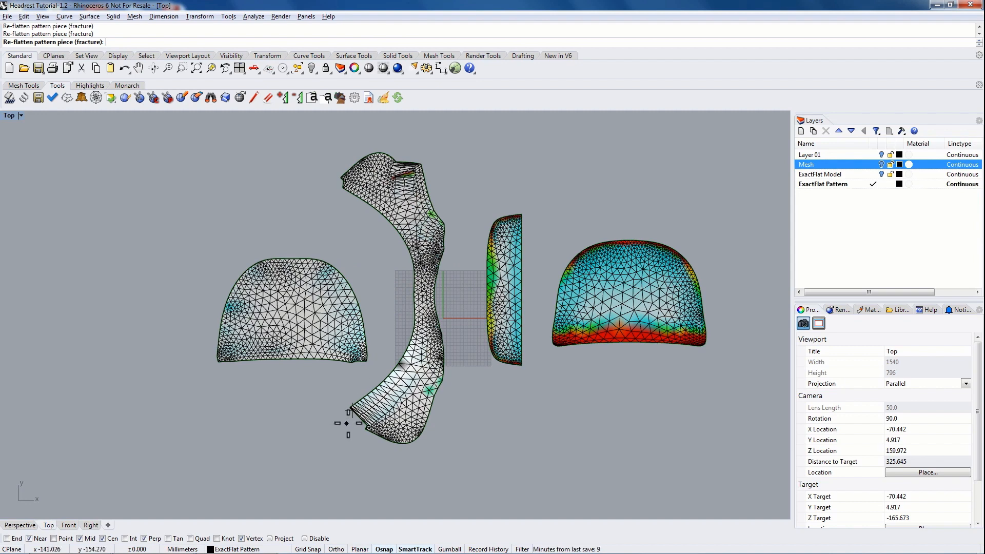
pyautogui.scroll(8, 346, 423)
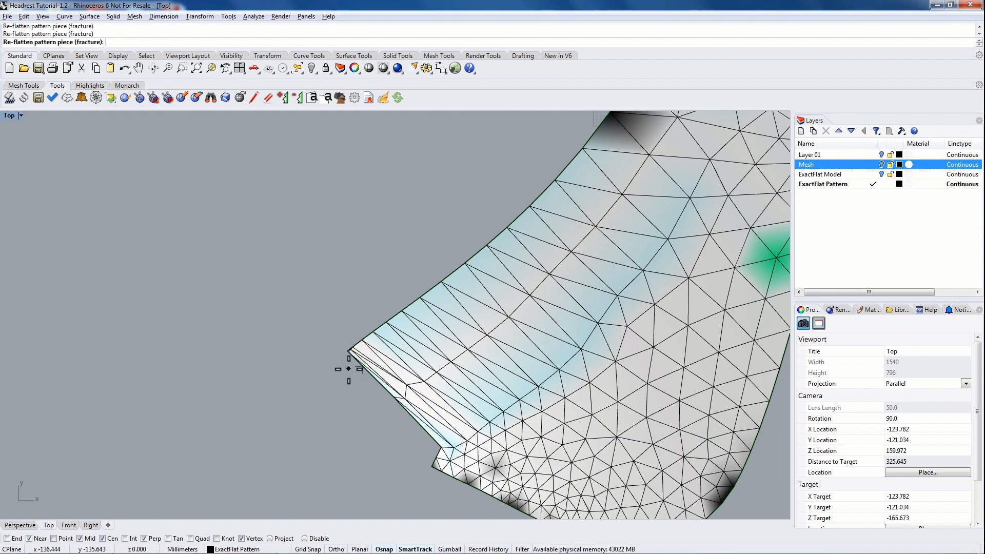
pyautogui.scroll(-5, 349, 368)
pyautogui.moveTo(500, 204); pyautogui.dragTo(398, 340, button='right')
pyautogui.scroll(-4, 397, 340)
pyautogui.click(435, 331)
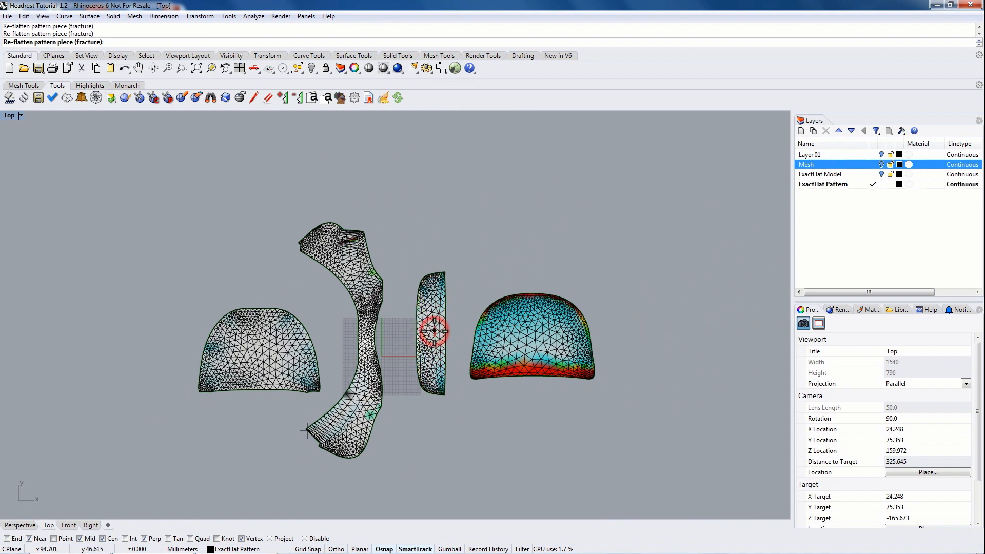
pyautogui.click(536, 344)
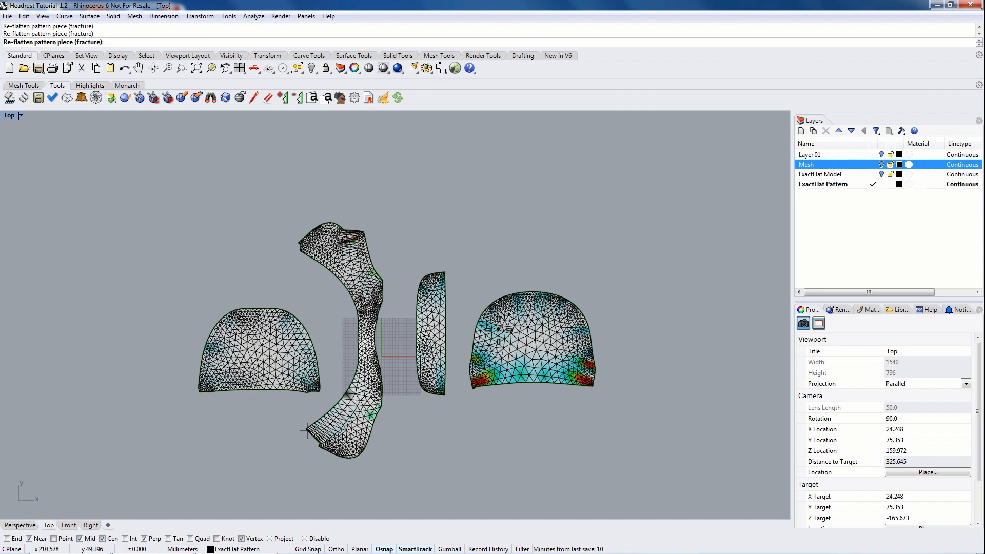
pyautogui.press('Return')
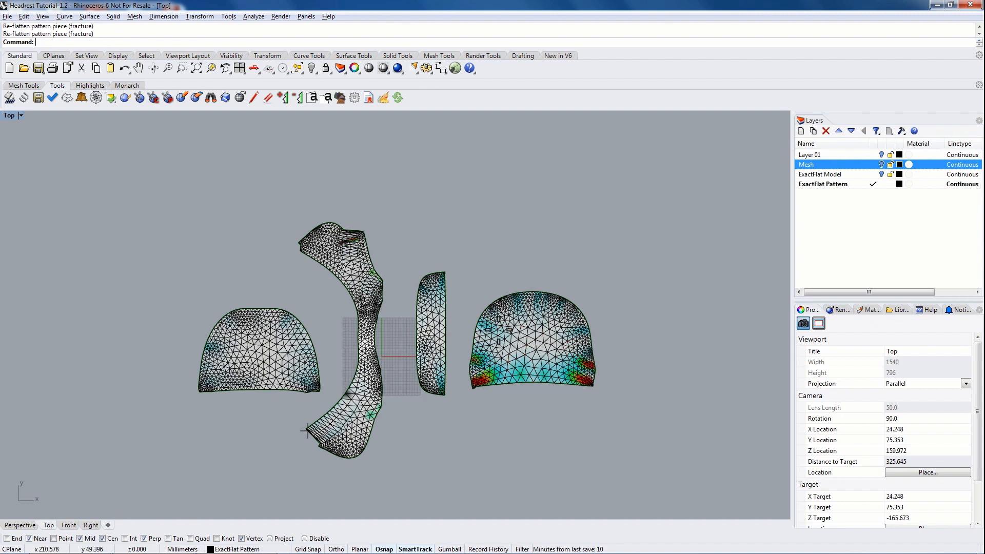
# Step: Re-flatten all four pattern pieces with the Pelt method and end the command
pyautogui.click(79, 97)
pyautogui.click(260, 354)
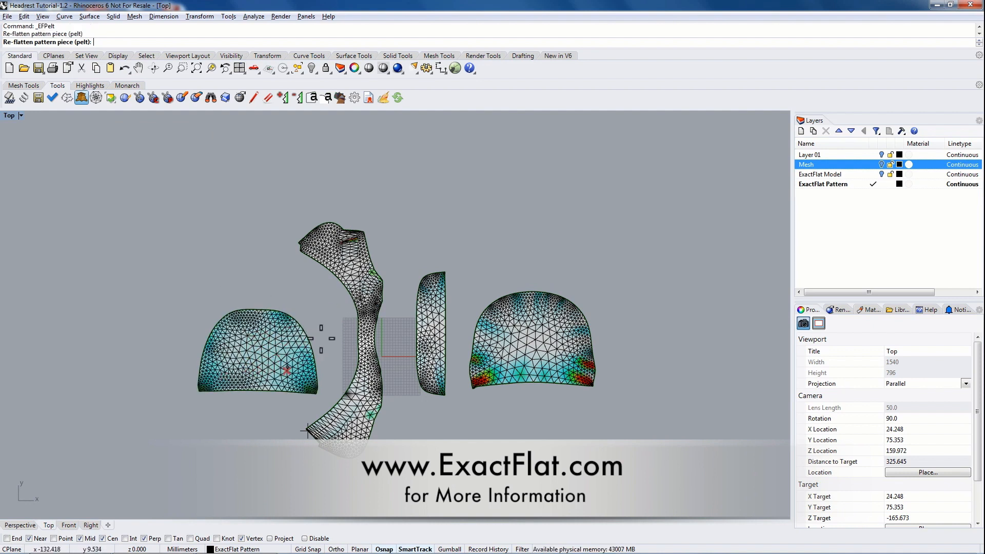
pyautogui.click(364, 340)
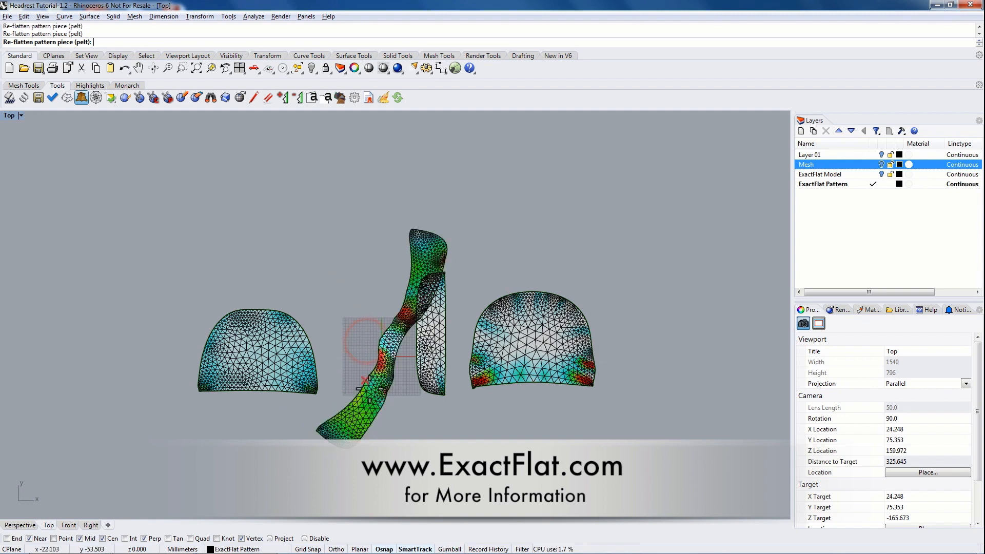
pyautogui.moveTo(370, 342); pyautogui.dragTo(341, 335, button='right')
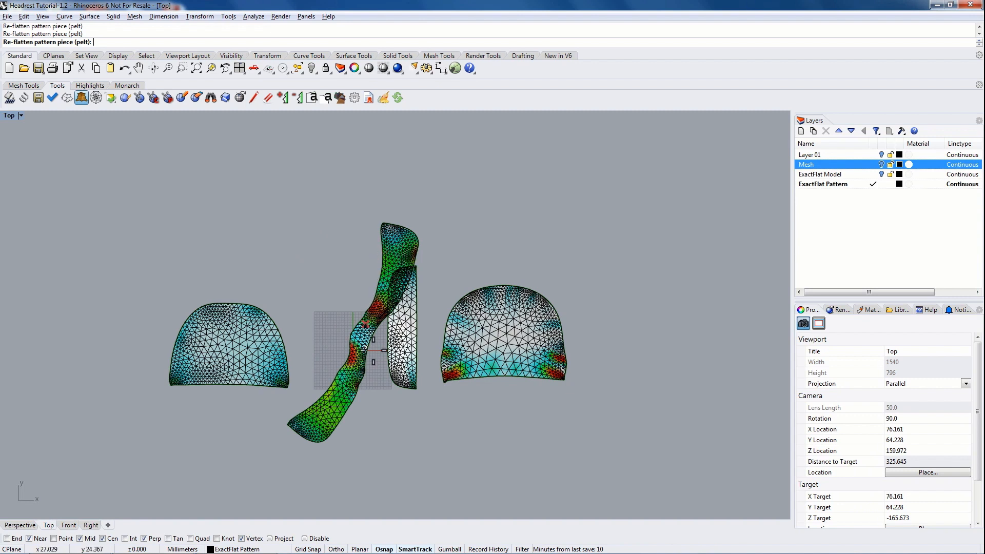
pyautogui.click(405, 331)
pyautogui.click(494, 345)
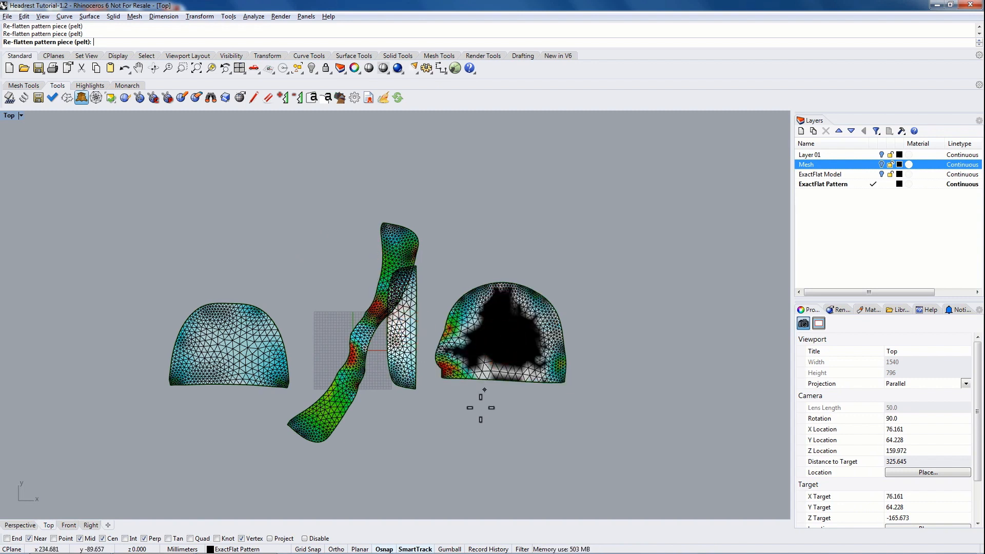
pyautogui.rightClick(476, 417)
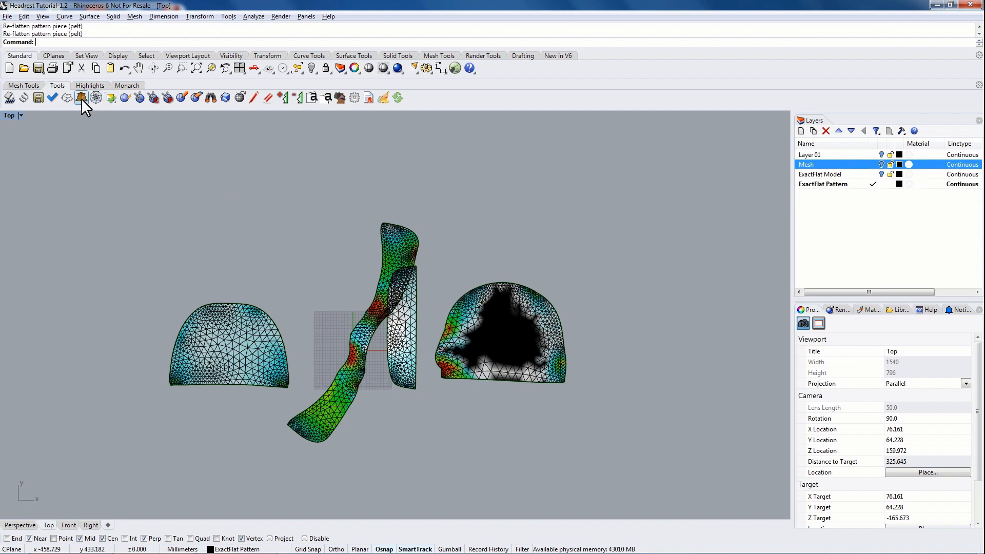
# Step: Re-flatten all four pattern pieces again with the Fracture method and end the command
pyautogui.click(67, 97)
pyautogui.click(229, 342)
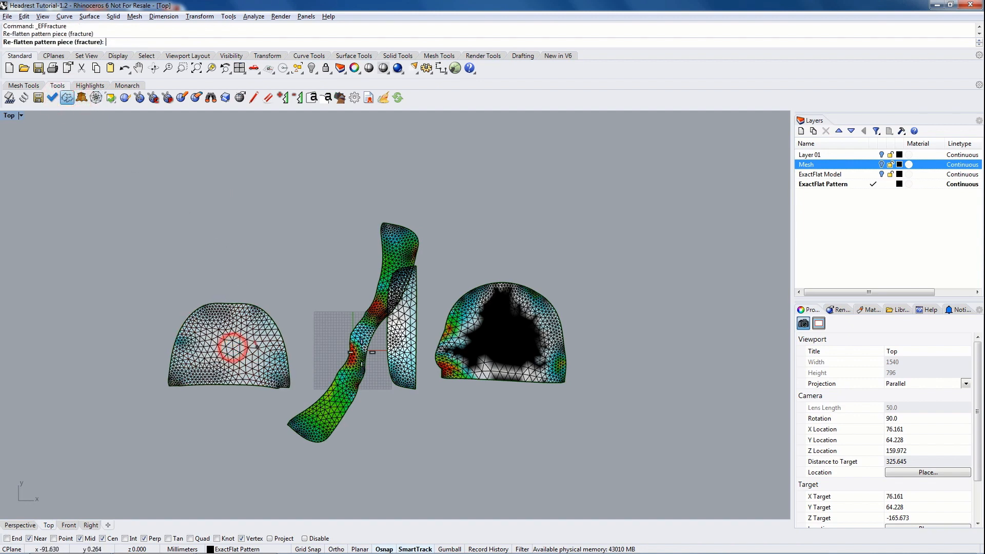
pyautogui.click(405, 328)
pyautogui.click(499, 335)
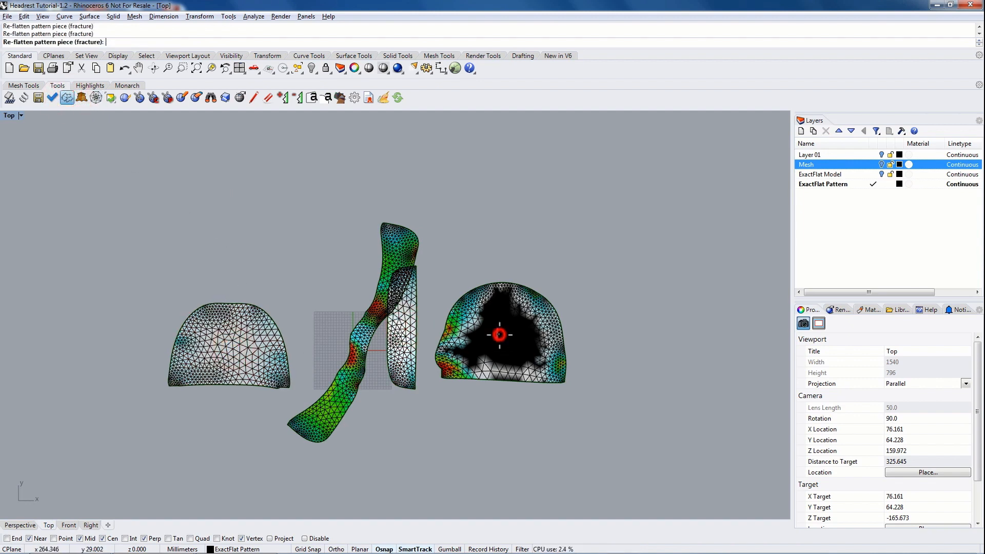
pyautogui.click(365, 331)
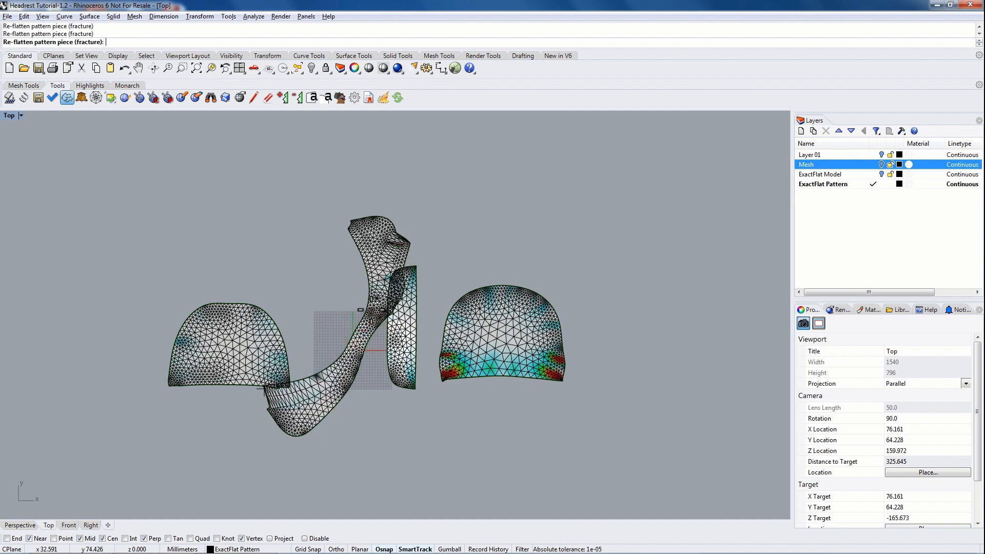
pyautogui.press('Return')
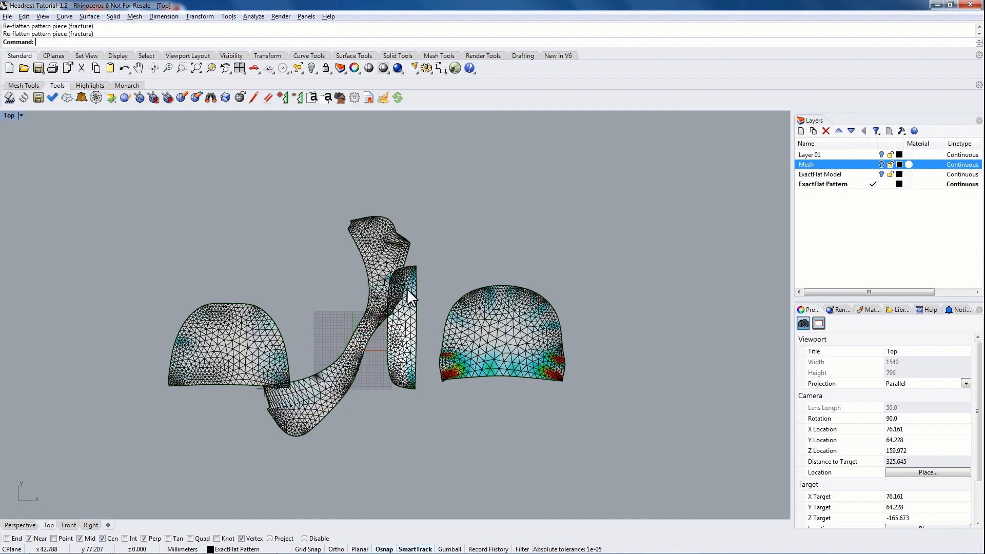
# Step: Move the long curved strip up into the empty space above the other pattern pieces and deselect it
pyautogui.moveTo(387, 253); pyautogui.dragTo(392, 160)
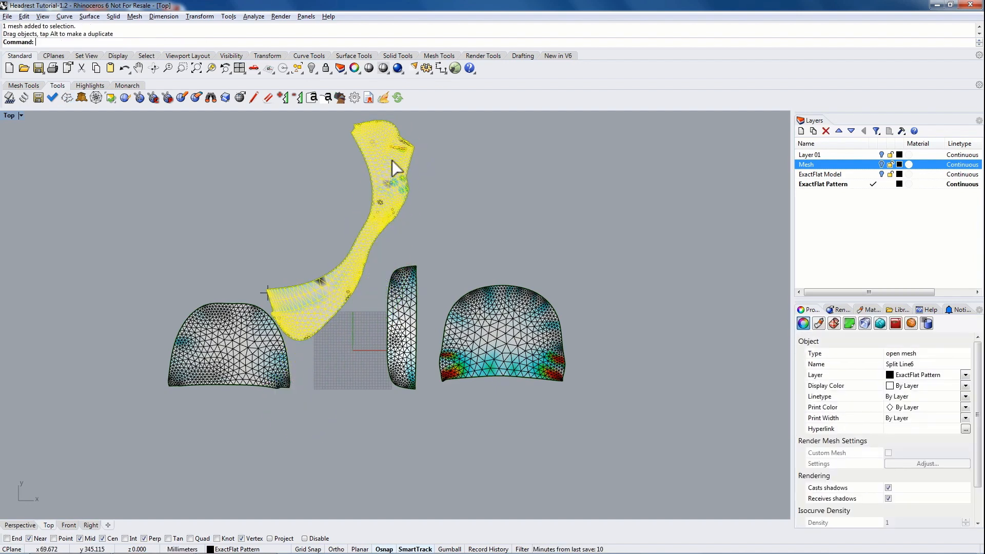
pyautogui.click(466, 192)
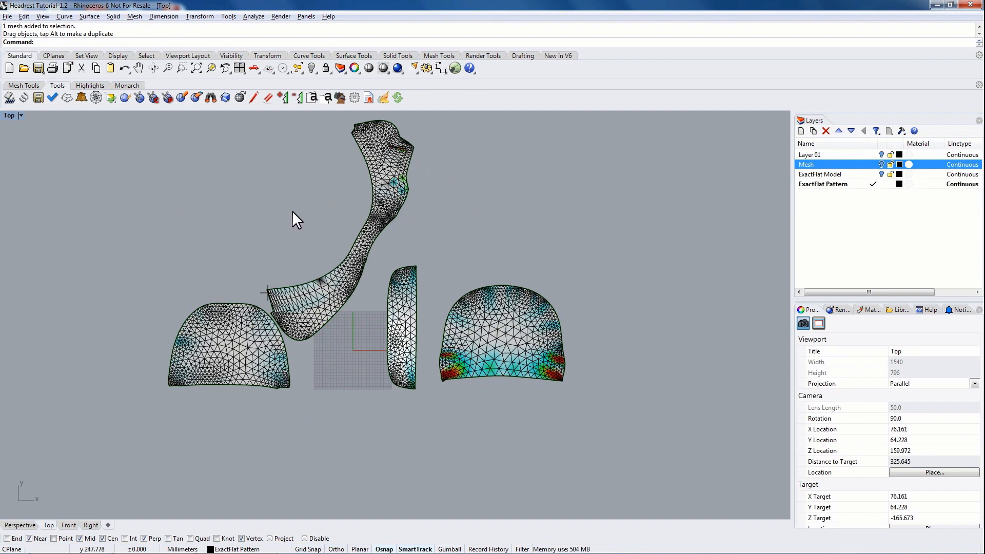
pyautogui.moveTo(330, 192); pyautogui.dragTo(342, 237, button='right')
pyautogui.moveTo(353, 293); pyautogui.dragTo(362, 294)
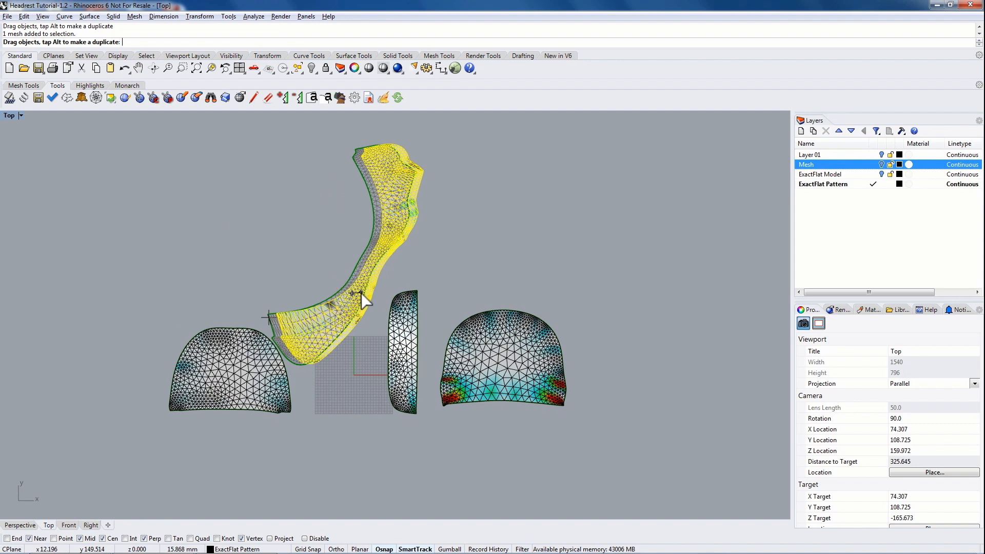
pyautogui.click(334, 273)
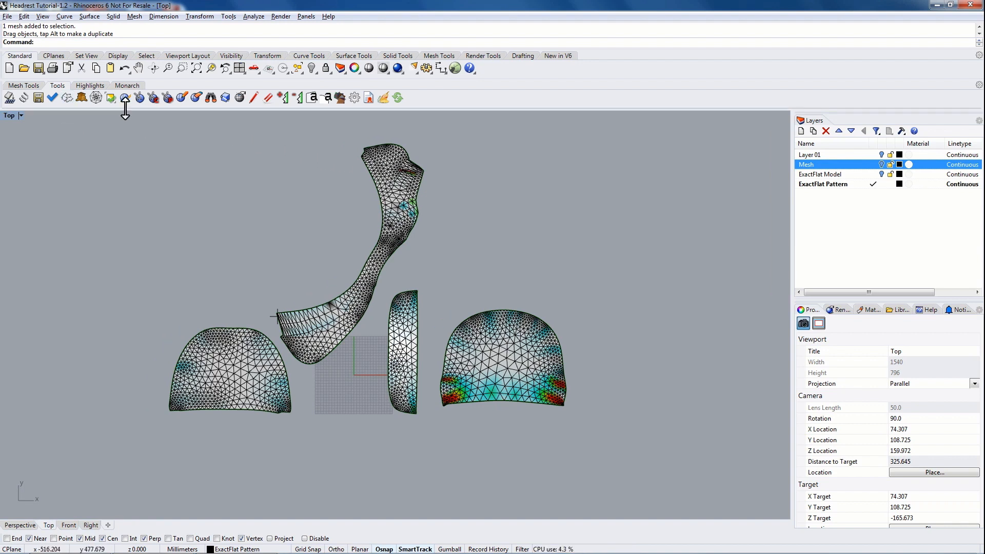
# Step: Re-flatten the long curved strip repeatedly with Fracture, picking different start points along its length from one end to the other and at its middle
pyautogui.click(67, 97)
pyautogui.click(369, 159)
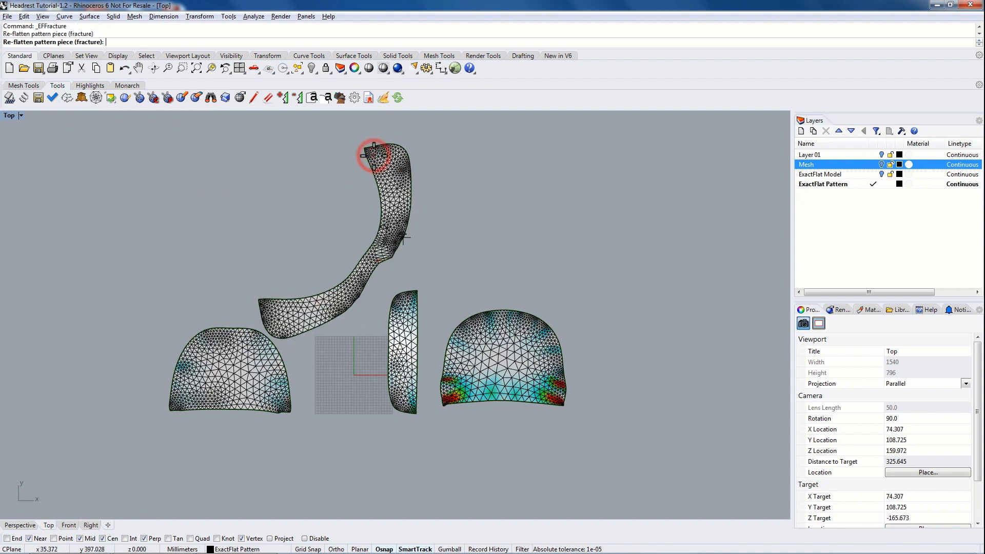
pyautogui.click(388, 182)
pyautogui.click(391, 209)
pyautogui.click(387, 226)
pyautogui.click(390, 248)
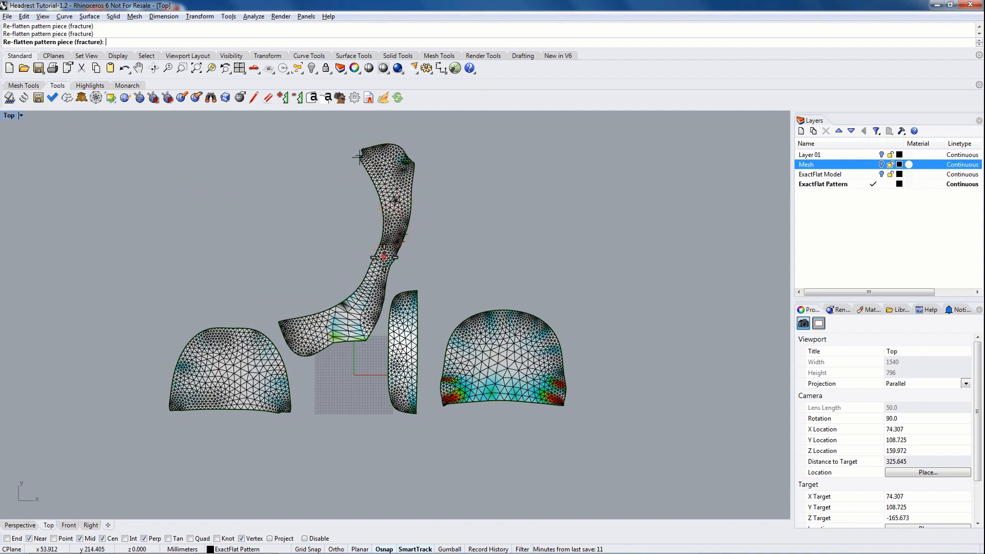
pyautogui.click(375, 280)
pyautogui.click(359, 301)
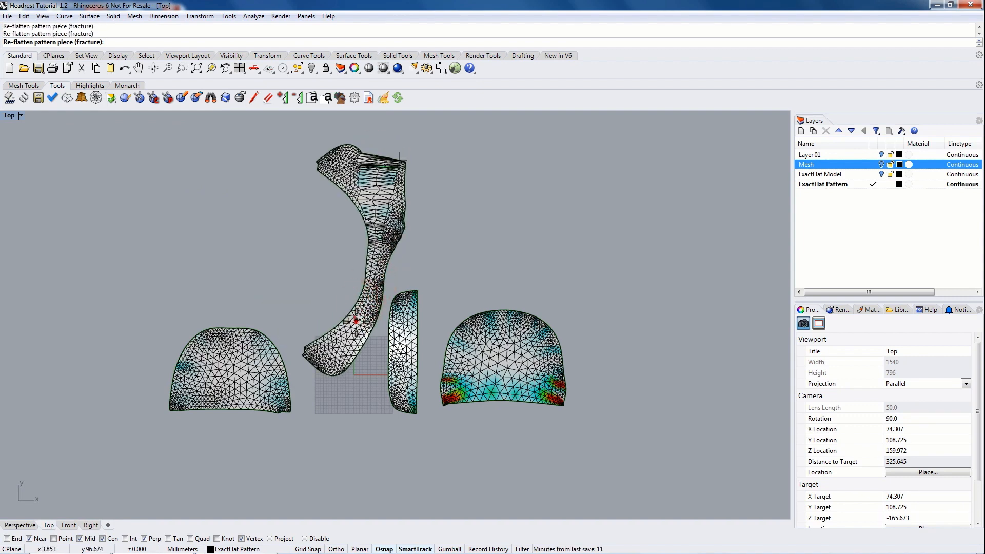
pyautogui.click(348, 333)
pyautogui.click(340, 355)
pyautogui.click(332, 368)
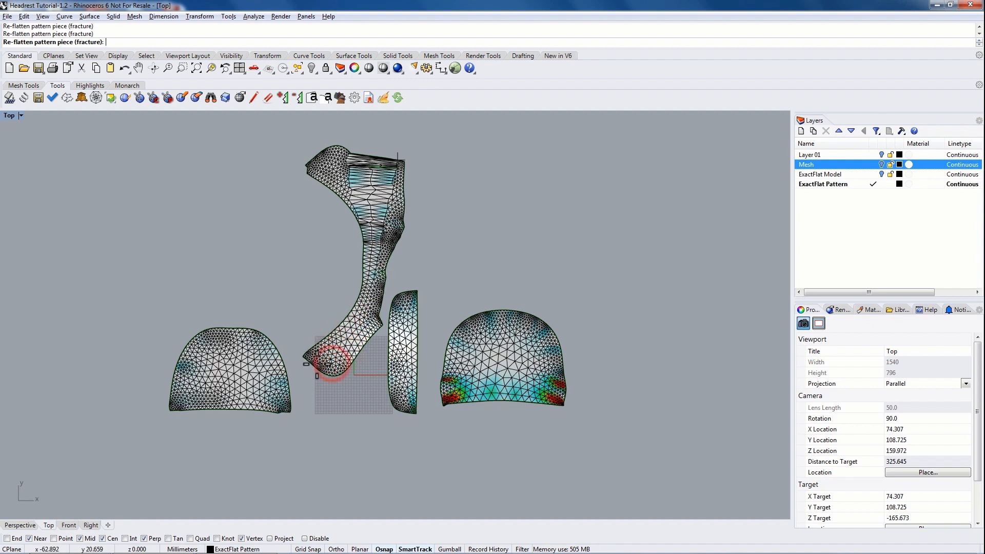
pyautogui.click(374, 261)
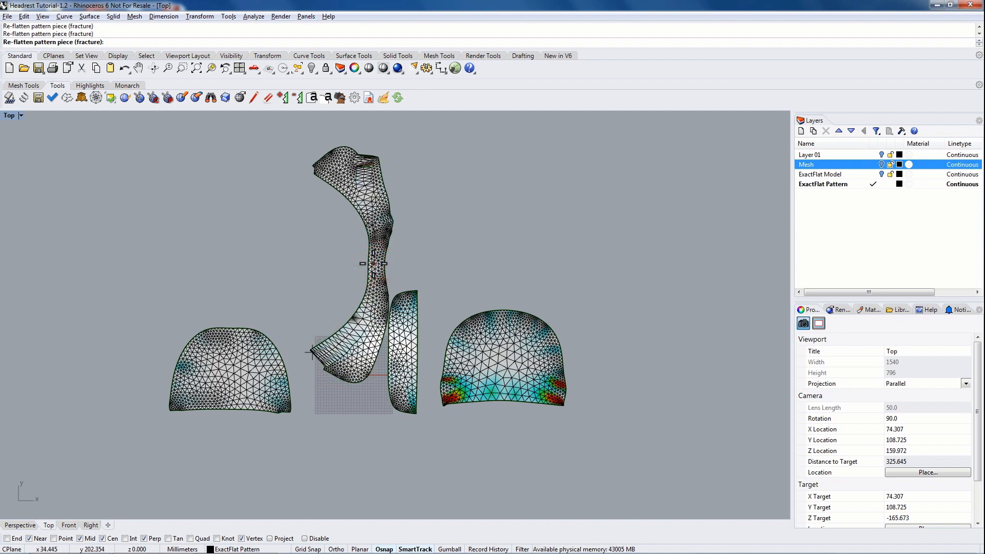
pyautogui.press('Return')
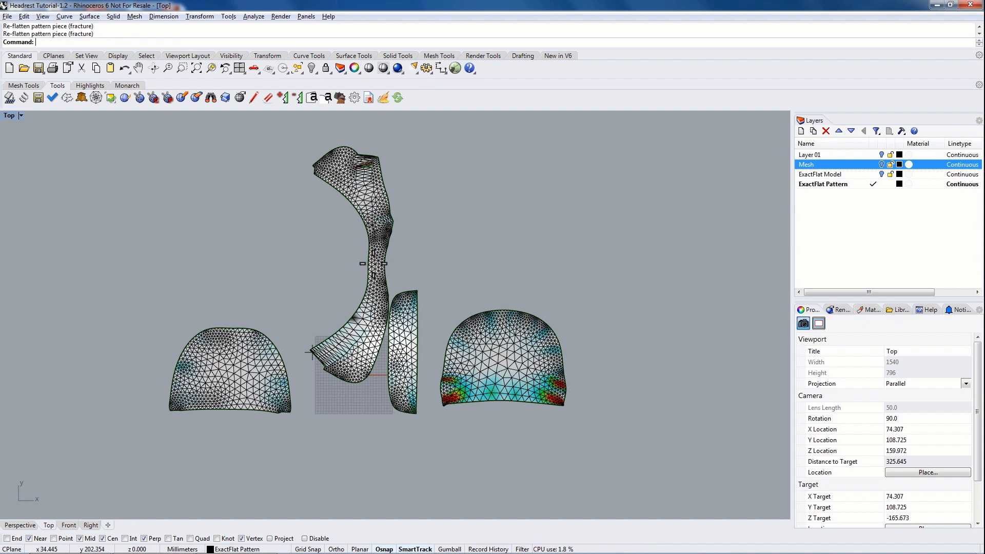
# Step: Correct the flipped triangles on the long curved strip and move it back down into the row beside the narrow strip
pyautogui.click(111, 98)
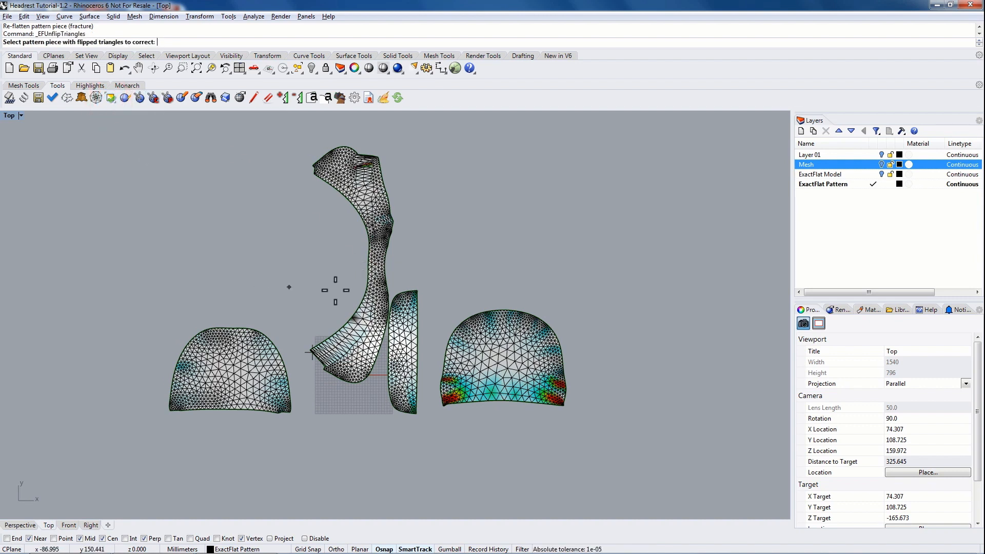
pyautogui.click(373, 255)
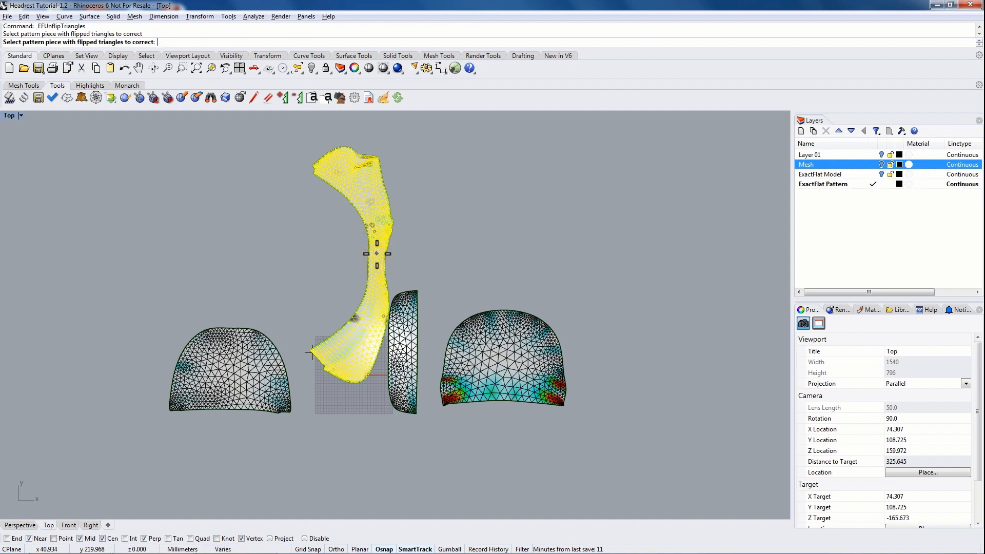
pyautogui.moveTo(383, 233); pyautogui.dragTo(365, 311)
pyautogui.click(391, 254)
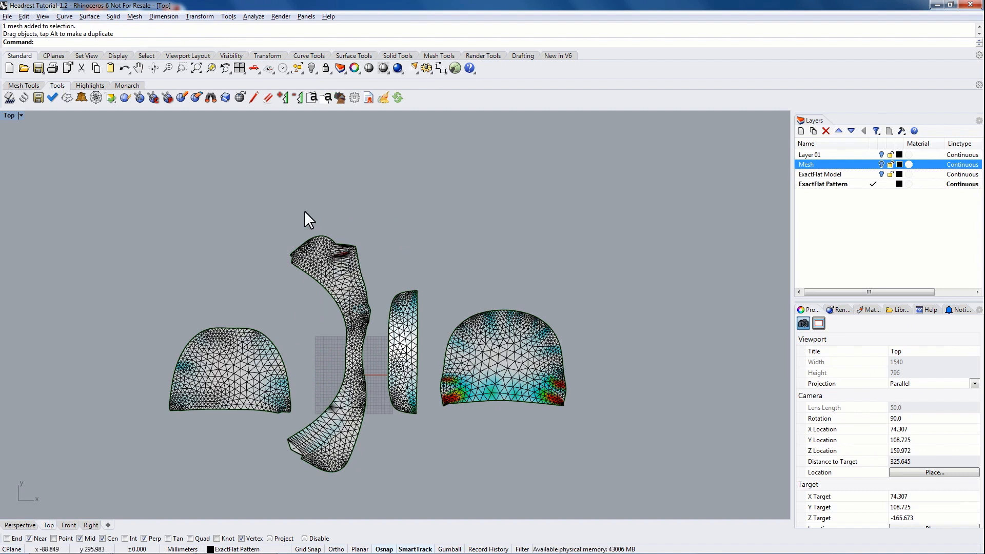
# Step: View the pattern pieces without mesh edge and stress highlights, and turn both highlights back on
pyautogui.click(87, 86)
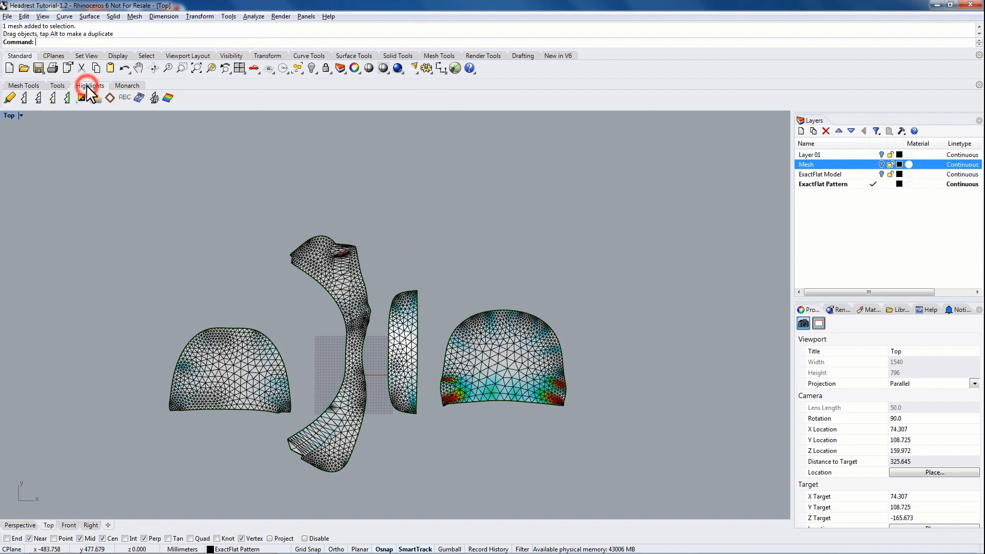
pyautogui.click(23, 97)
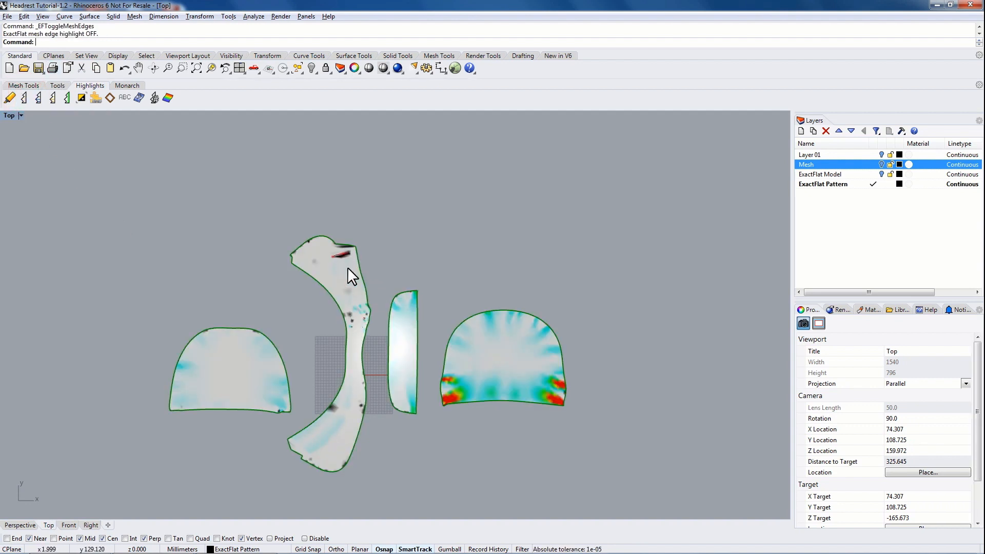
pyautogui.click(169, 98)
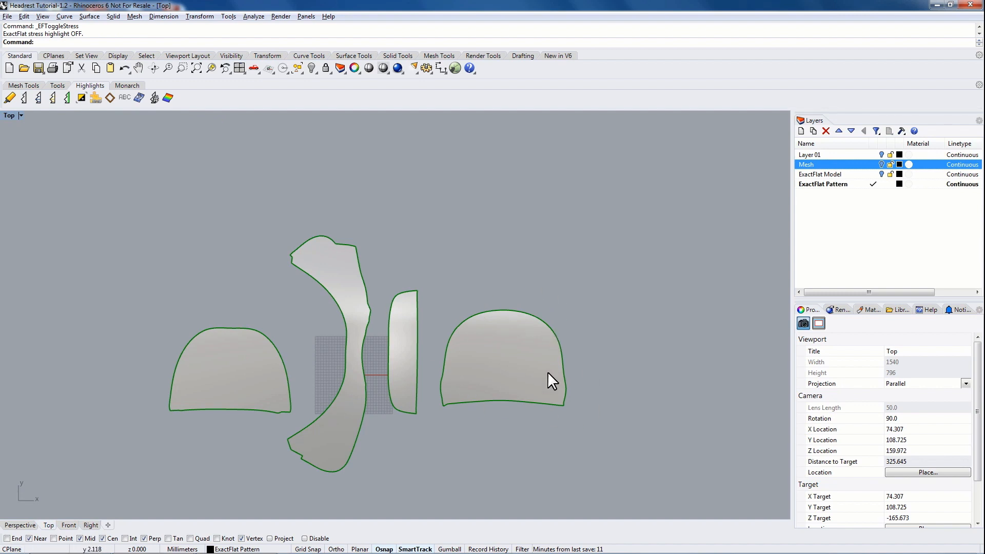
pyautogui.click(167, 97)
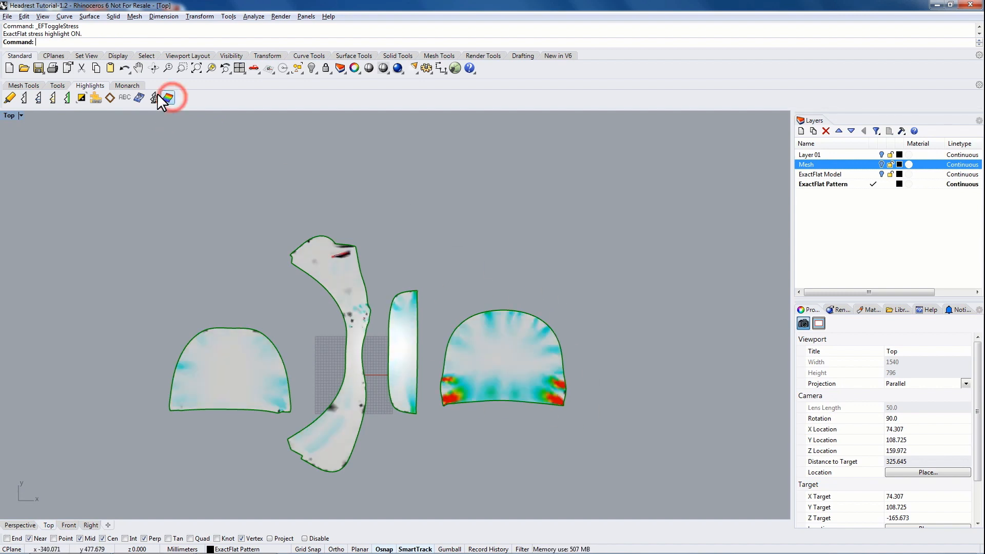
pyautogui.click(24, 98)
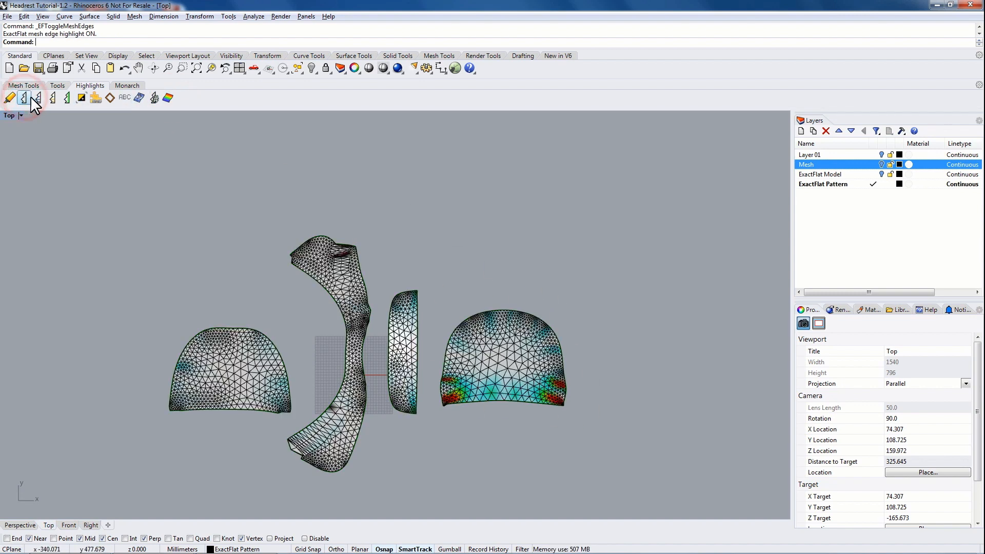
# Step: Start a Spring batch on all four pattern pieces with the default settings and Cotton 1 as the single material
pyautogui.click(58, 85)
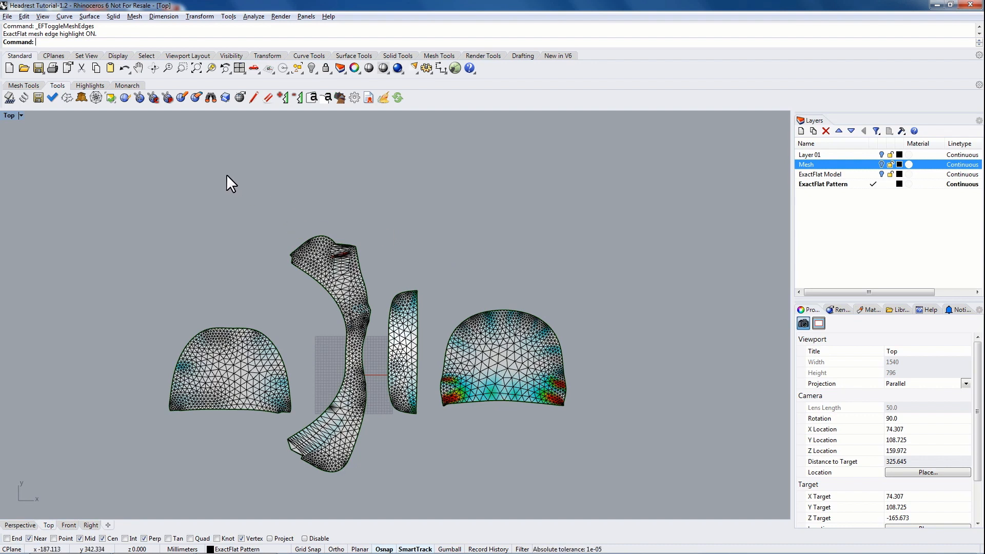
pyautogui.click(23, 98)
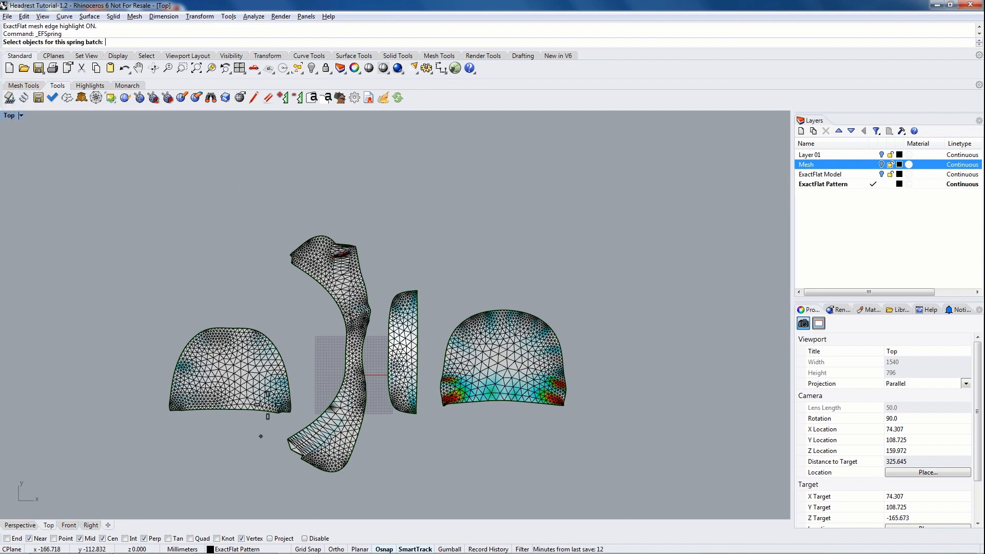
pyautogui.click(231, 388)
pyautogui.click(337, 291)
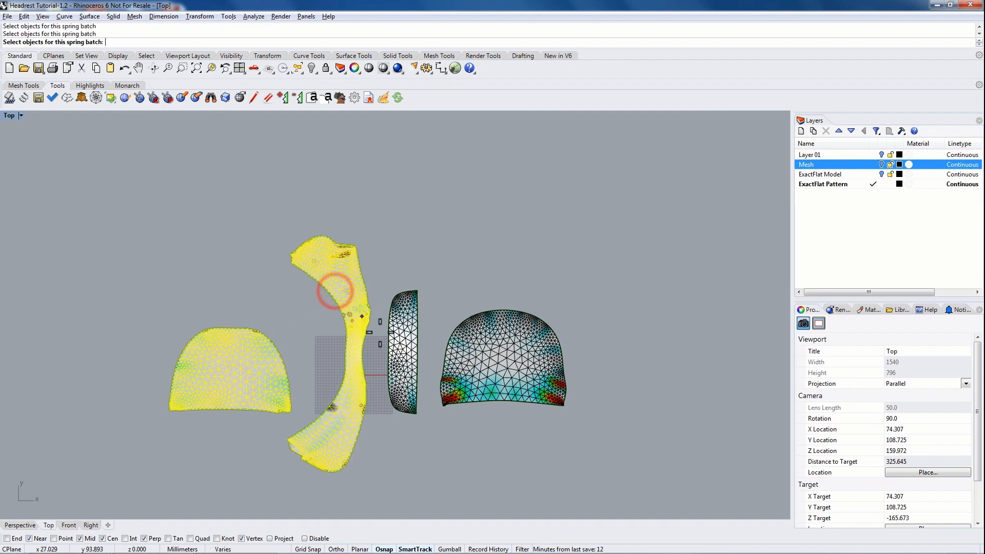
pyautogui.click(403, 345)
pyautogui.click(495, 367)
pyautogui.press('Return')
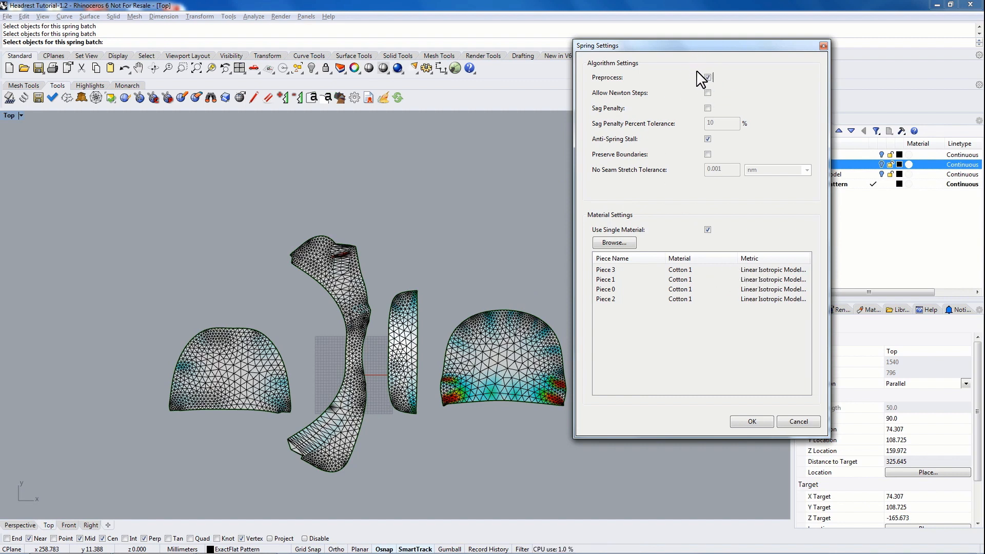
pyautogui.click(750, 421)
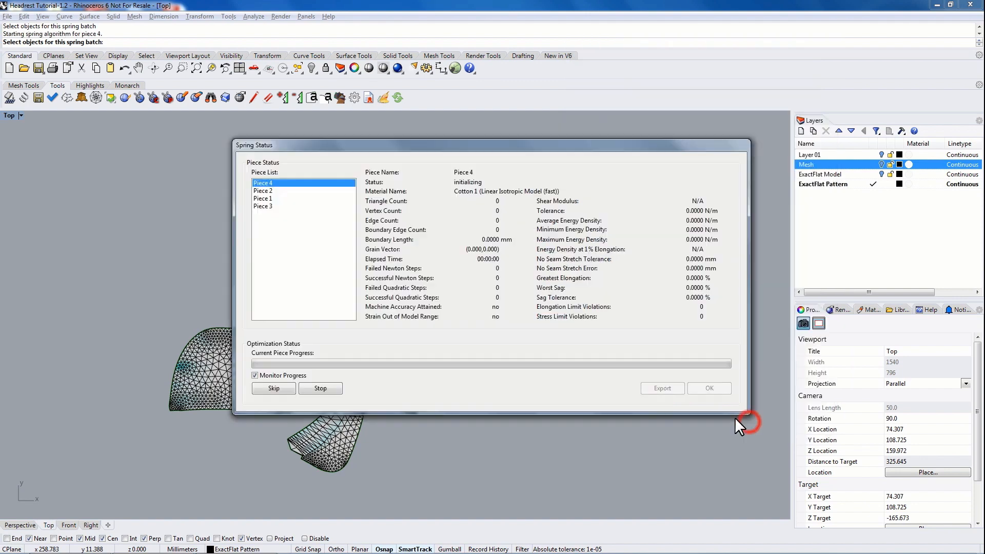
# Step: Move the Spring status window clear of the pieces, skip the remaining optimization of Piece 2 and accept the finished batch
pyautogui.moveTo(425, 146); pyautogui.dragTo(646, 23)
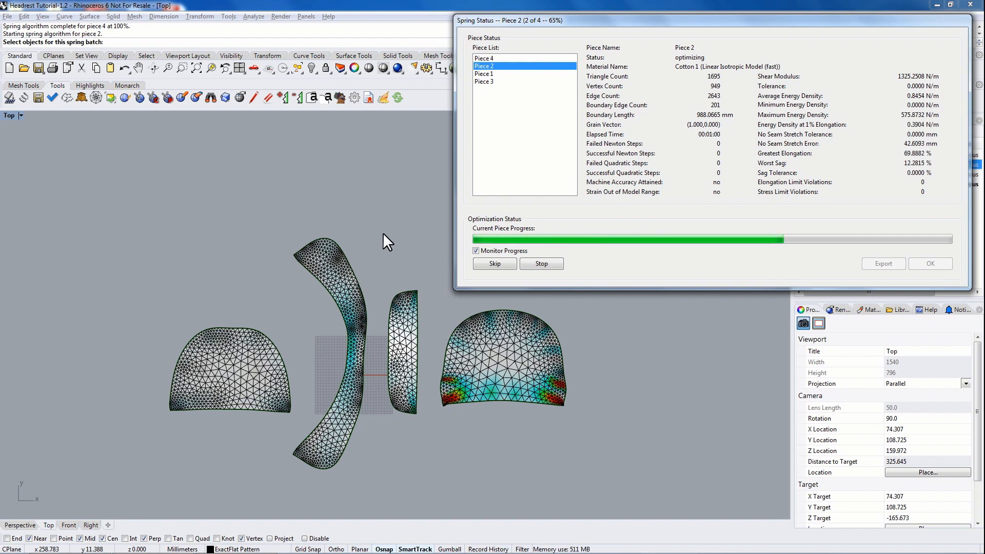
pyautogui.click(493, 263)
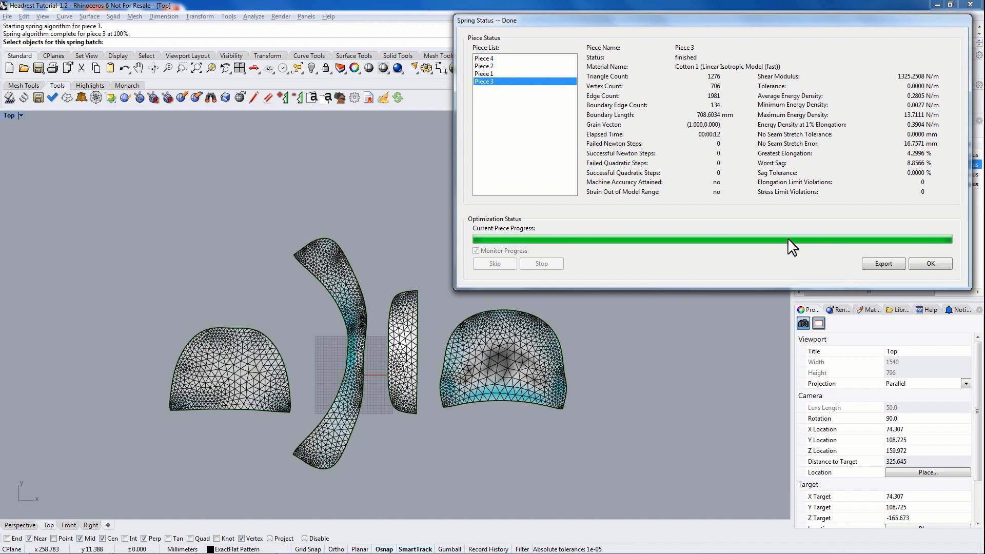
pyautogui.click(930, 264)
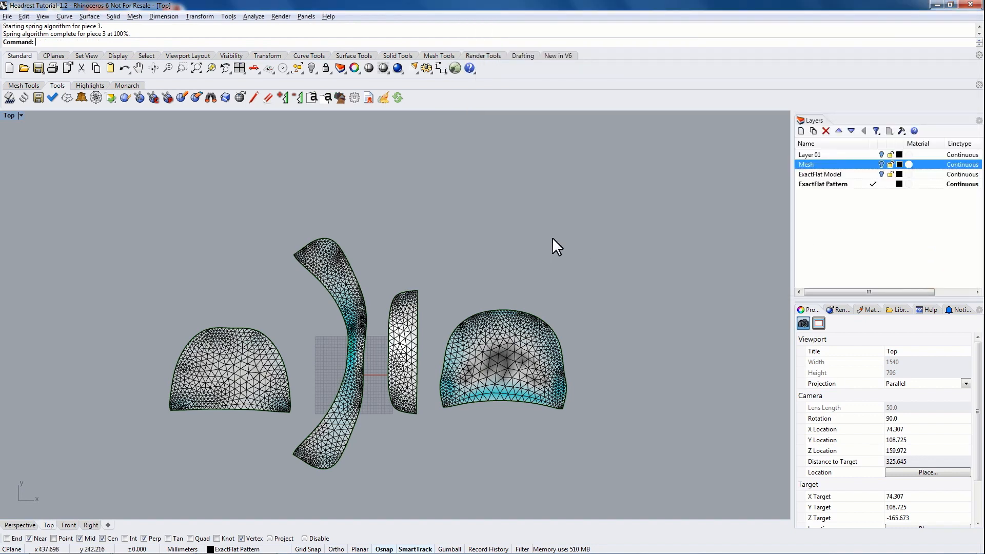
# Step: Move the leftmost dome-shaped panel slightly farther from the curved strip and deselect it
pyautogui.moveTo(232, 365); pyautogui.dragTo(196, 358)
pyautogui.click(205, 285)
# Step: Rotate the leftmost dome-shaped panel about its lower-left corner, using its lower-right corner as reference, so its base lies horizontal
pyautogui.moveTo(172, 326); pyautogui.dragTo(275, 325, button='right')
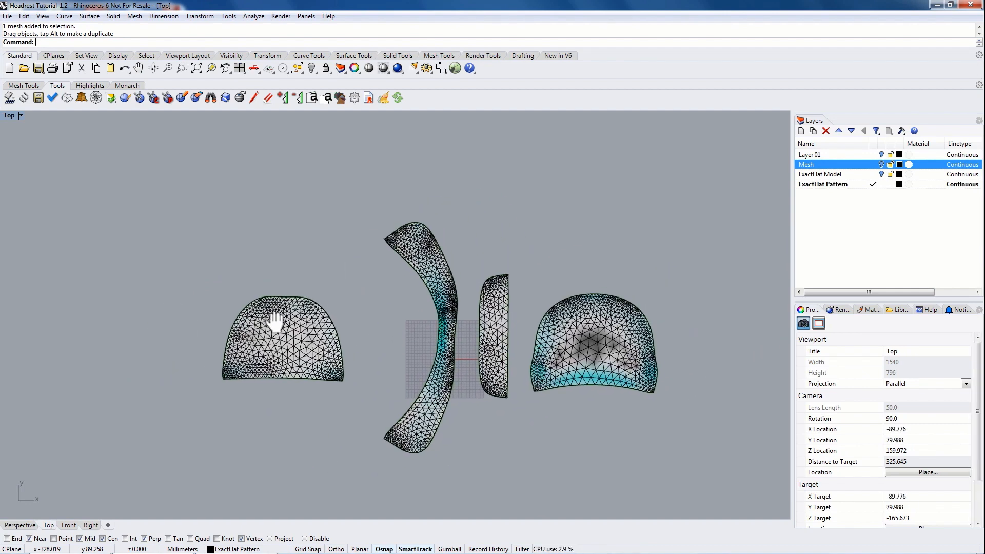
pyautogui.scroll(3, 254, 383)
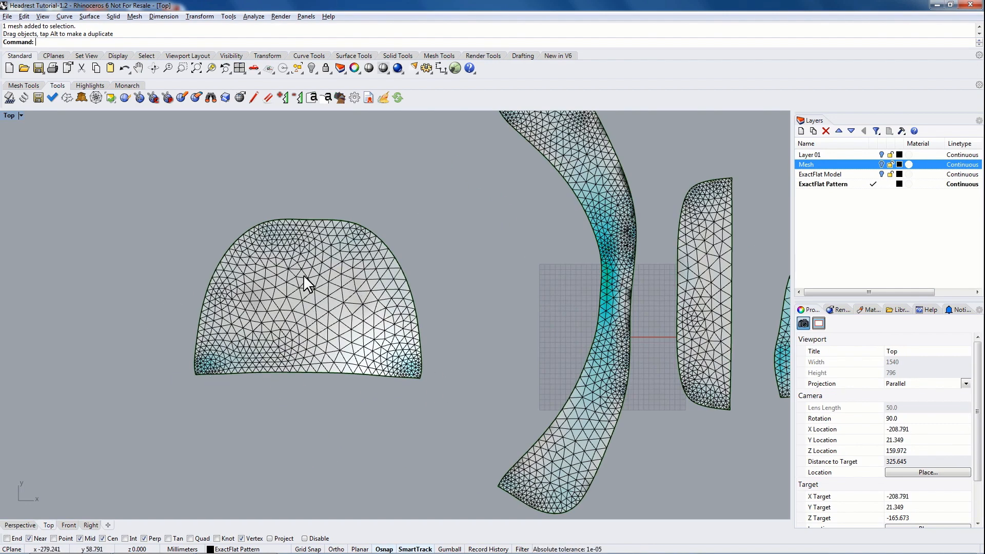
pyautogui.click(276, 270)
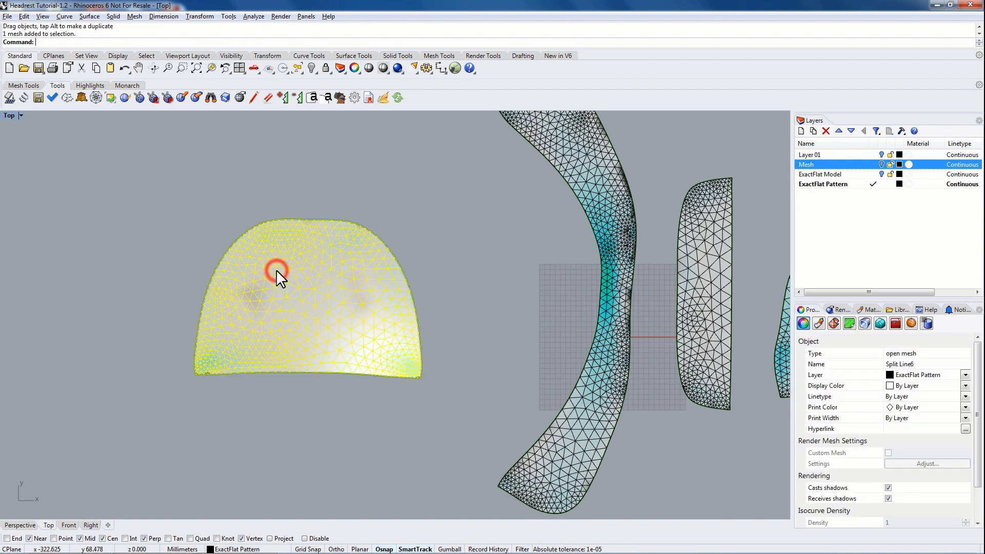
pyautogui.click(267, 56)
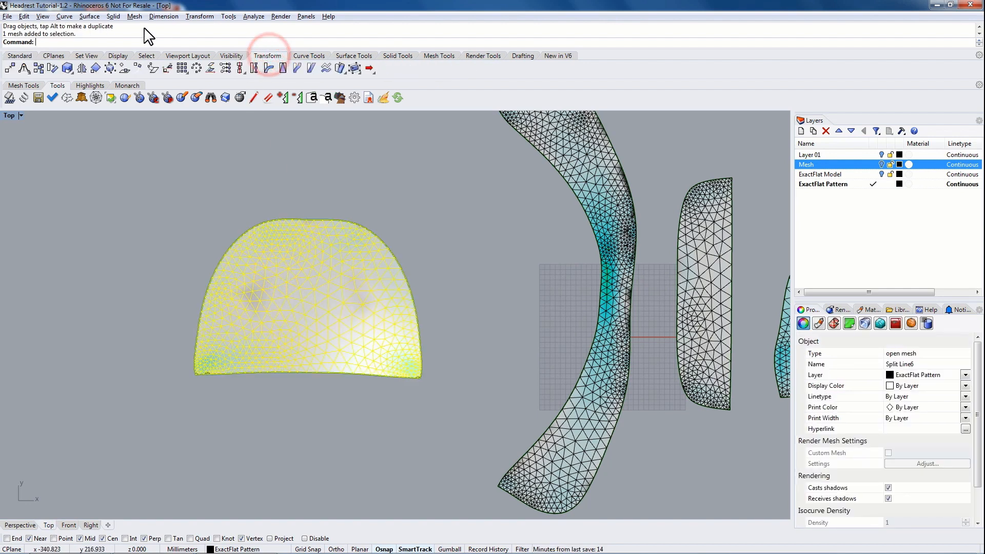
pyautogui.click(52, 69)
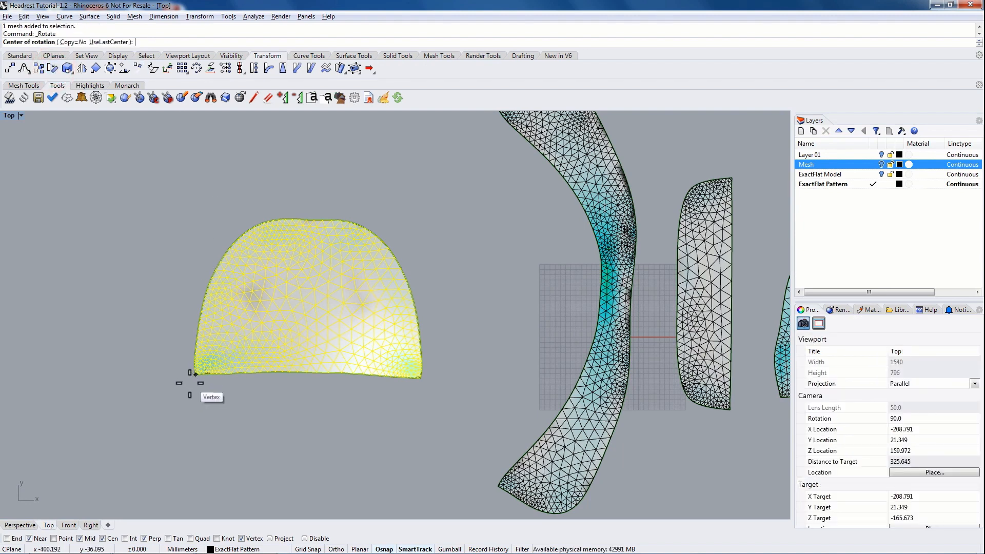
pyautogui.scroll(5, 189, 383)
pyautogui.click(203, 366)
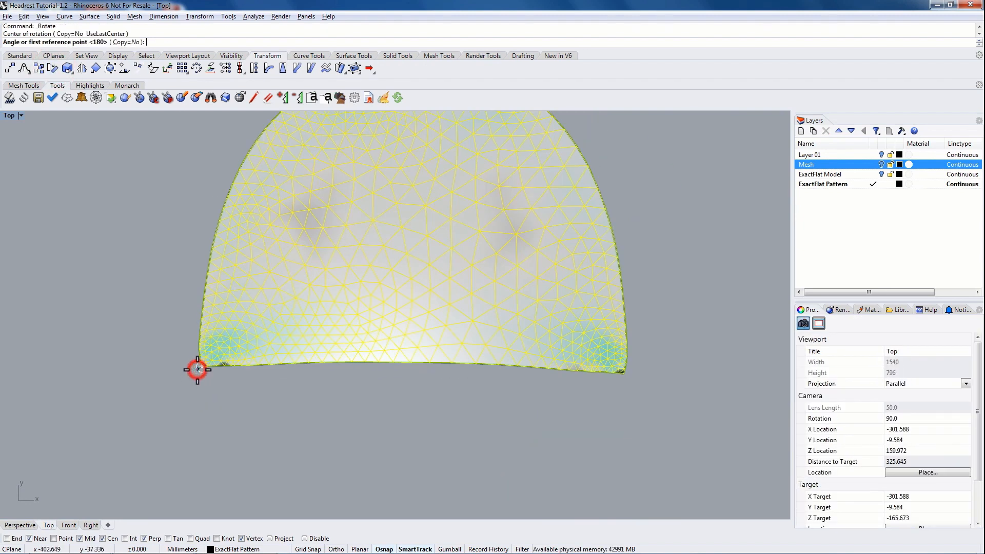
pyautogui.scroll(5, 624, 371)
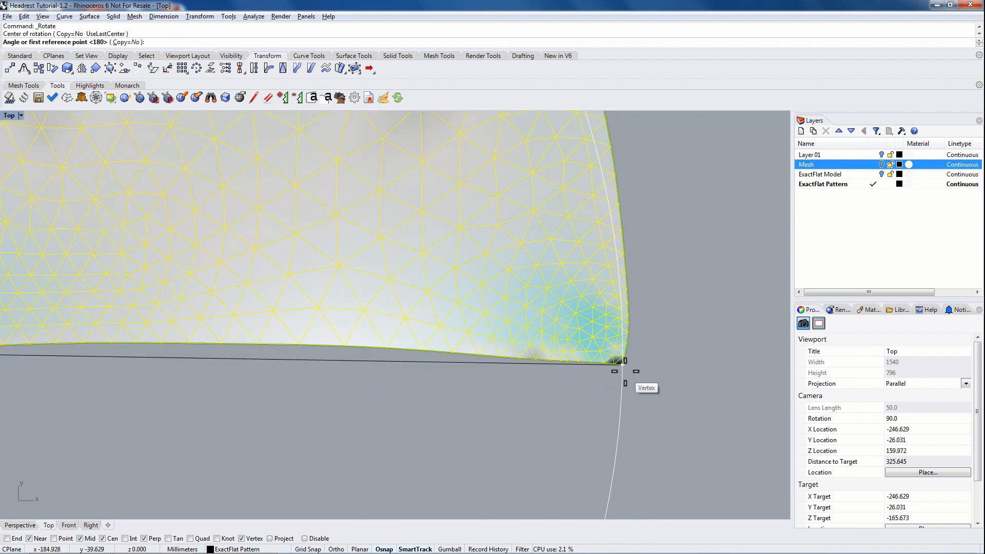
pyautogui.click(624, 371)
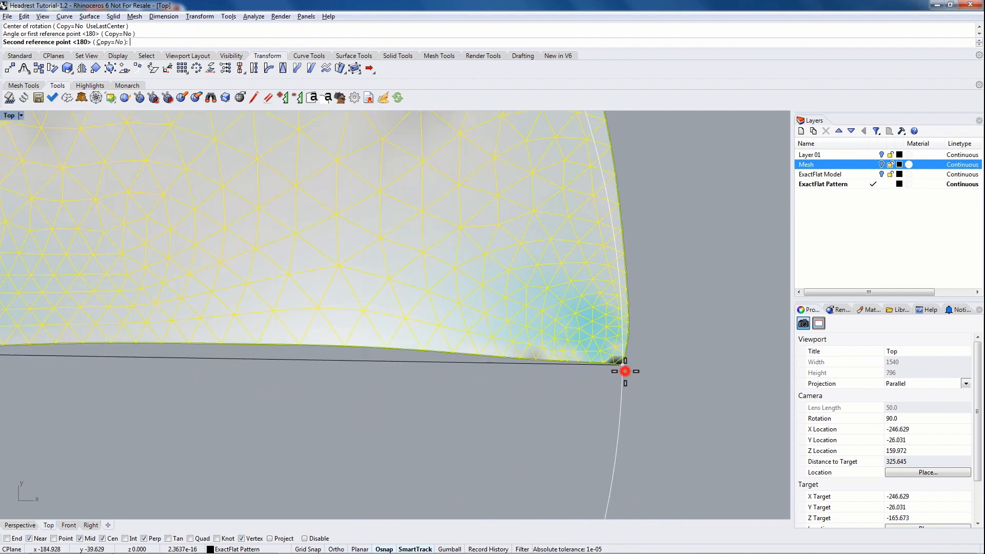
pyautogui.scroll(-5, 626, 369)
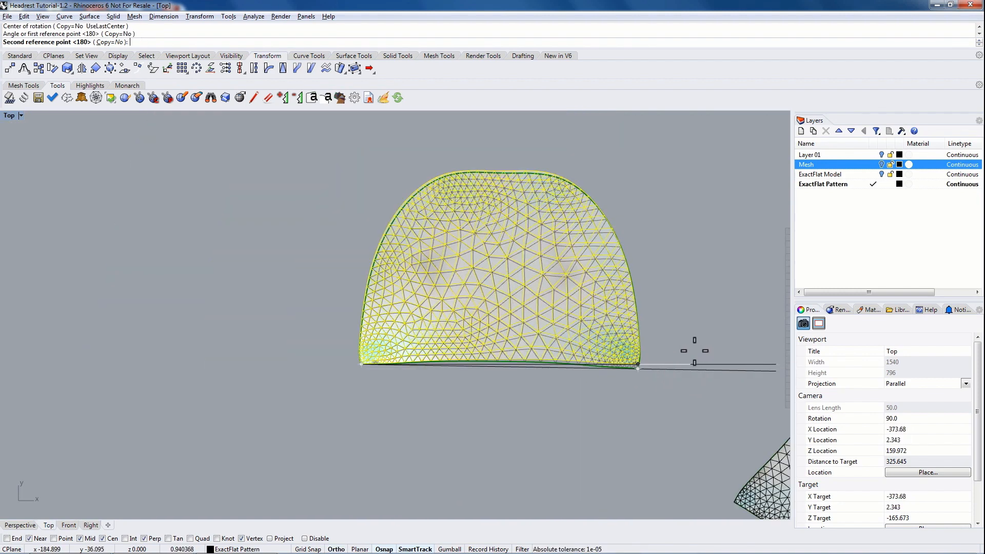
pyautogui.moveTo(692, 354); pyautogui.dragTo(473, 334, button='right')
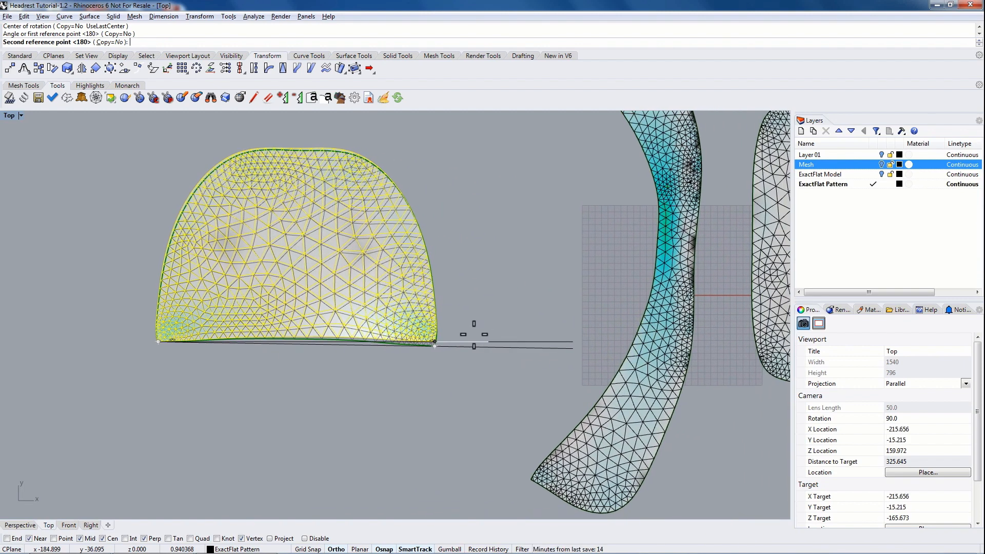
pyautogui.click(435, 341)
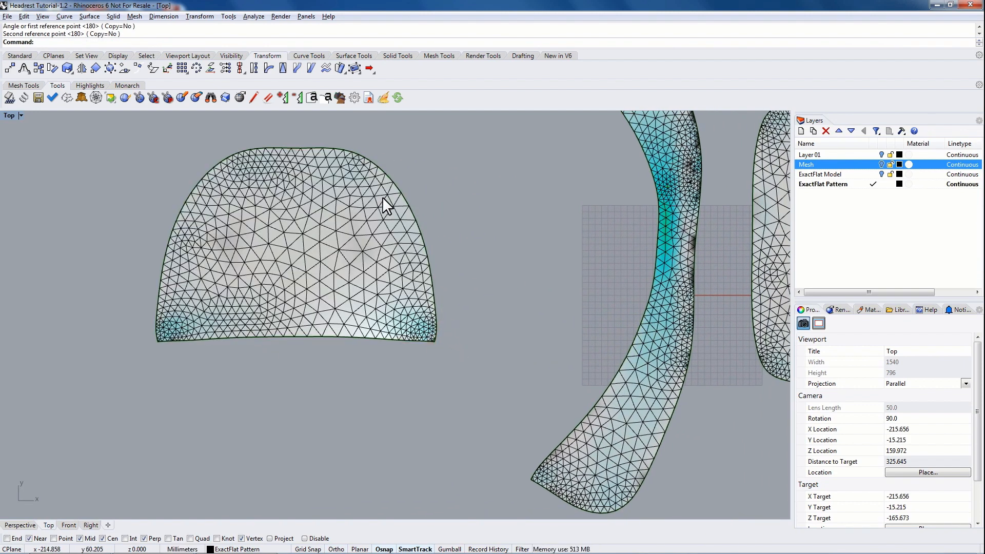
# Step: Use Find with an offset of 20 to place neighboring pieces along the dome's upper edge, the strip's outer edge and the dome's base
pyautogui.scroll(-3, 382, 205)
pyautogui.moveTo(364, 171); pyautogui.dragTo(402, 242, button='right')
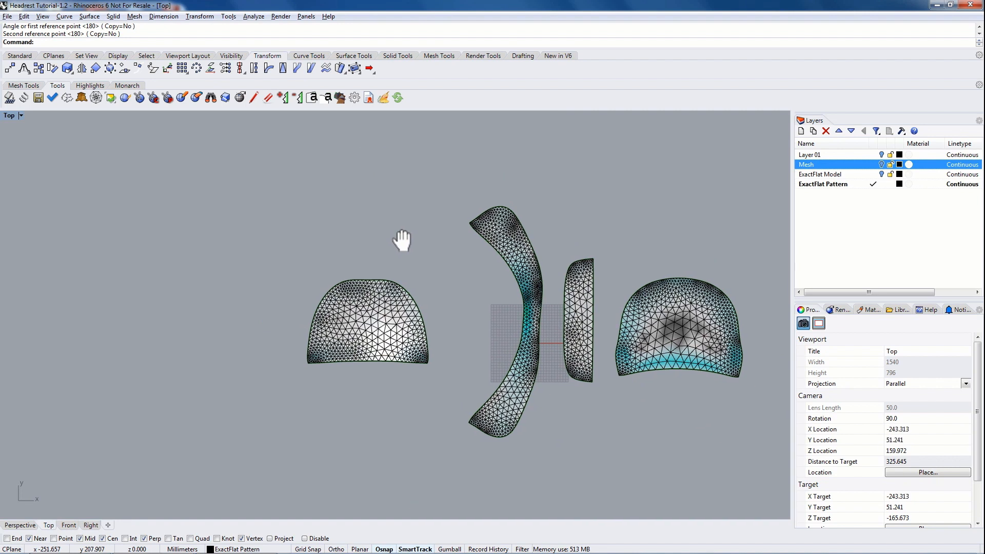
pyautogui.click(20, 56)
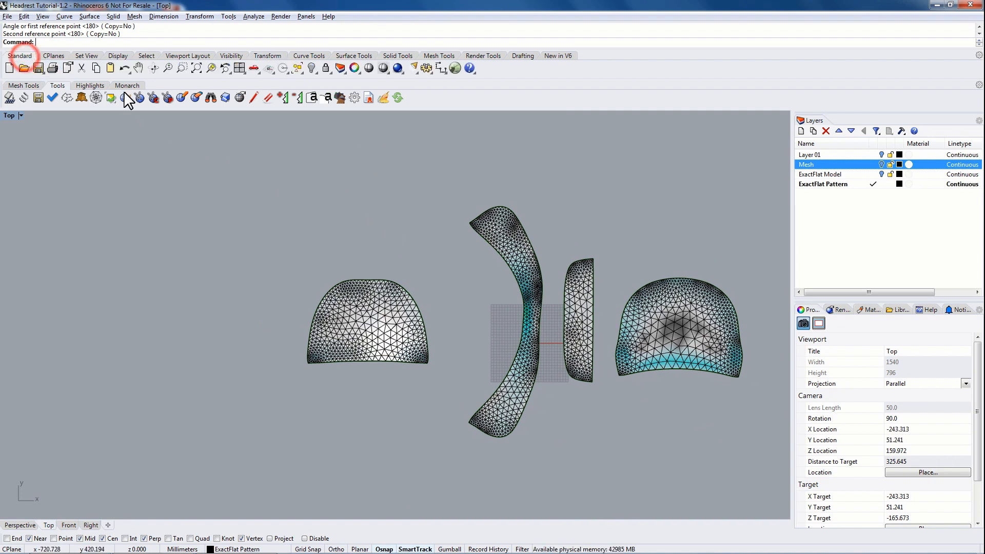
pyautogui.click(211, 98)
pyautogui.click(128, 42)
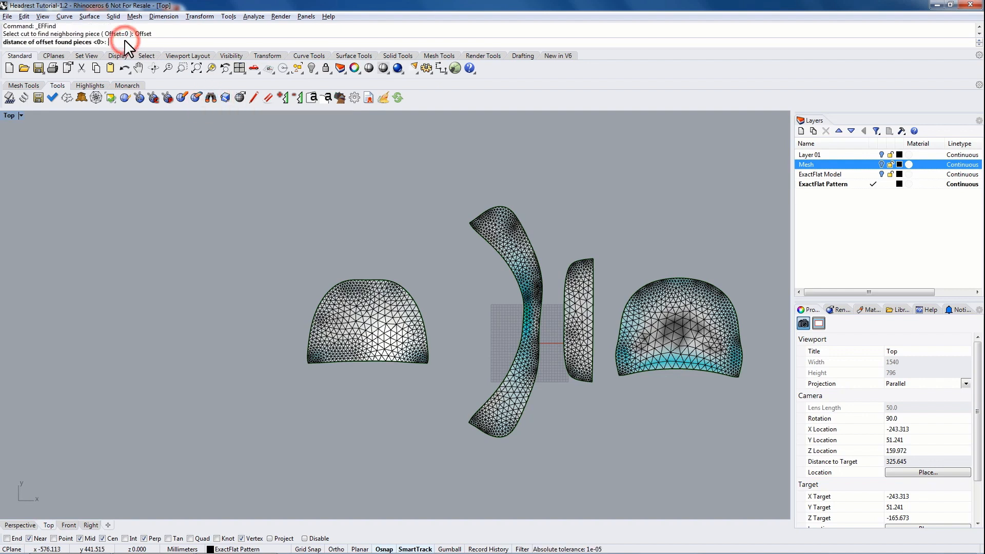
pyautogui.write('20')
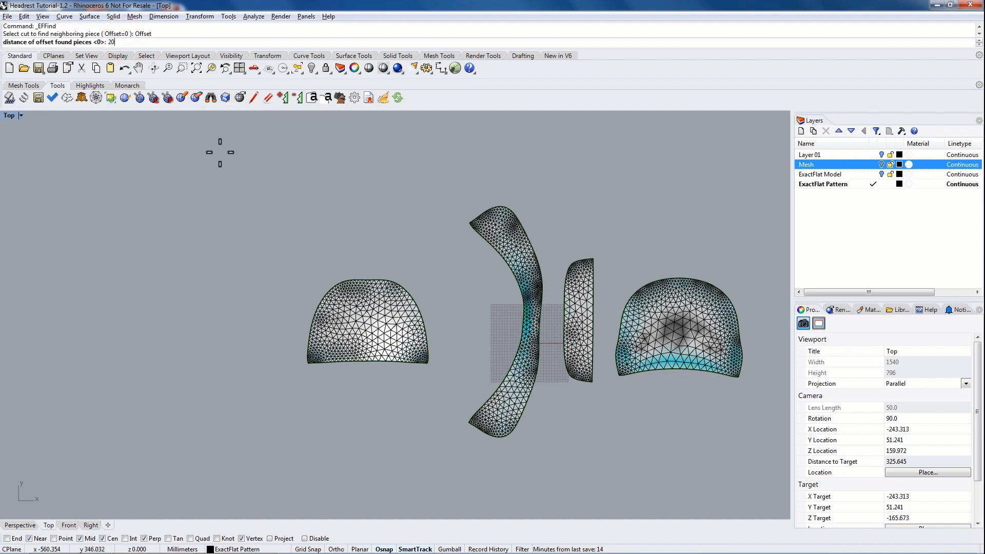
pyautogui.press('Return')
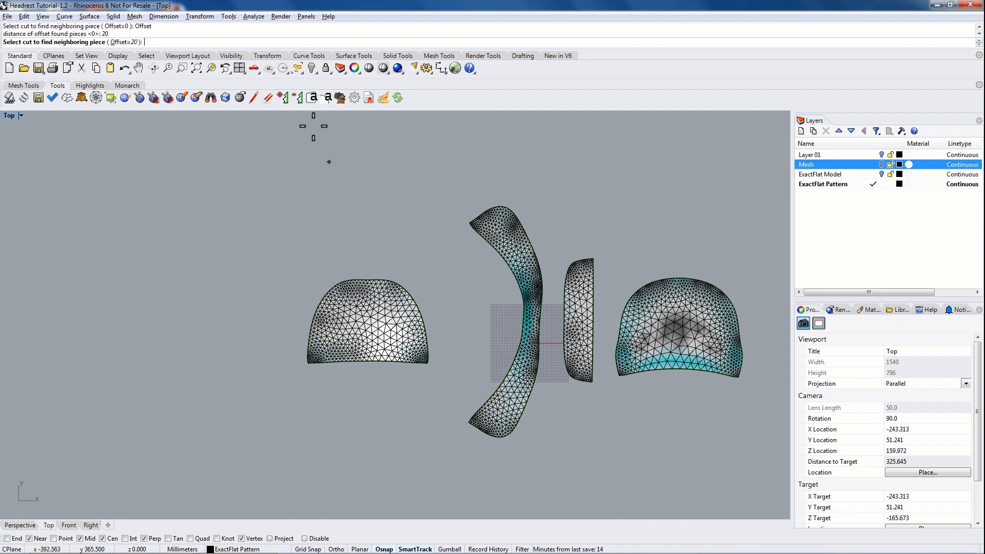
pyautogui.click(367, 279)
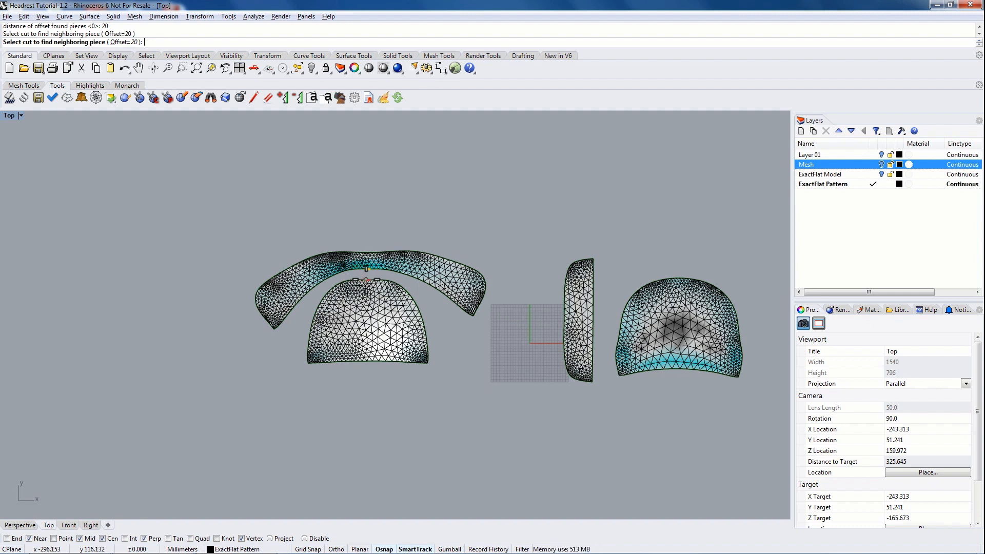
pyautogui.click(369, 252)
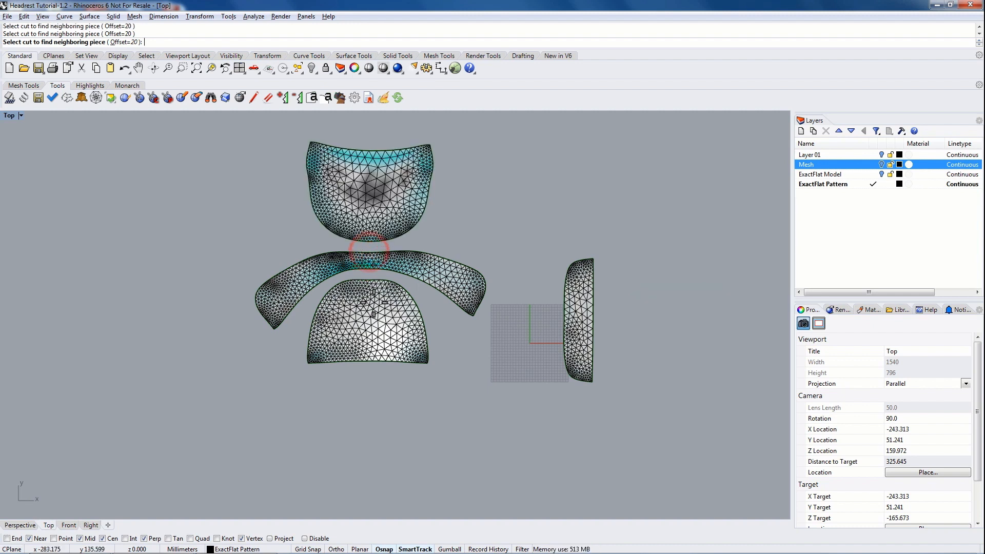
pyautogui.click(370, 362)
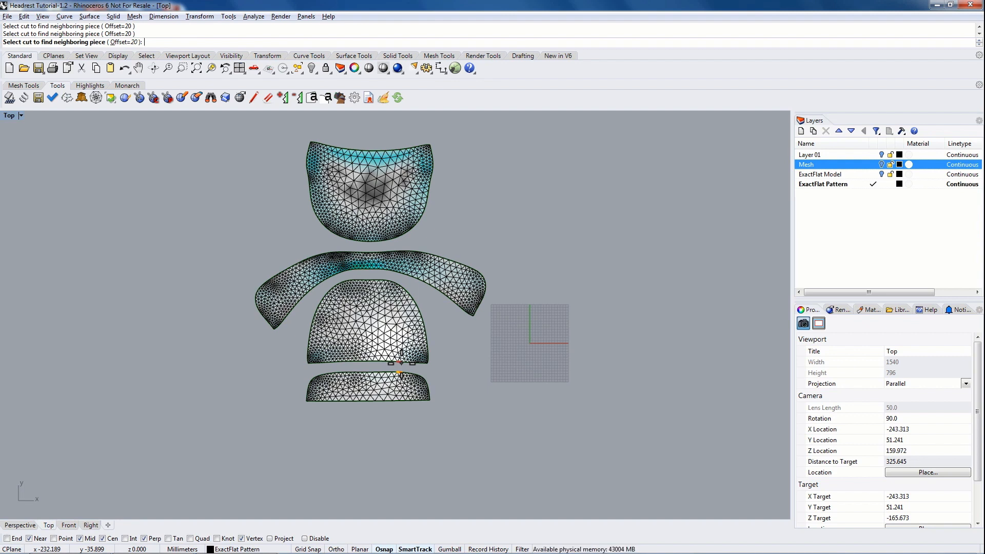
pyautogui.press('Return')
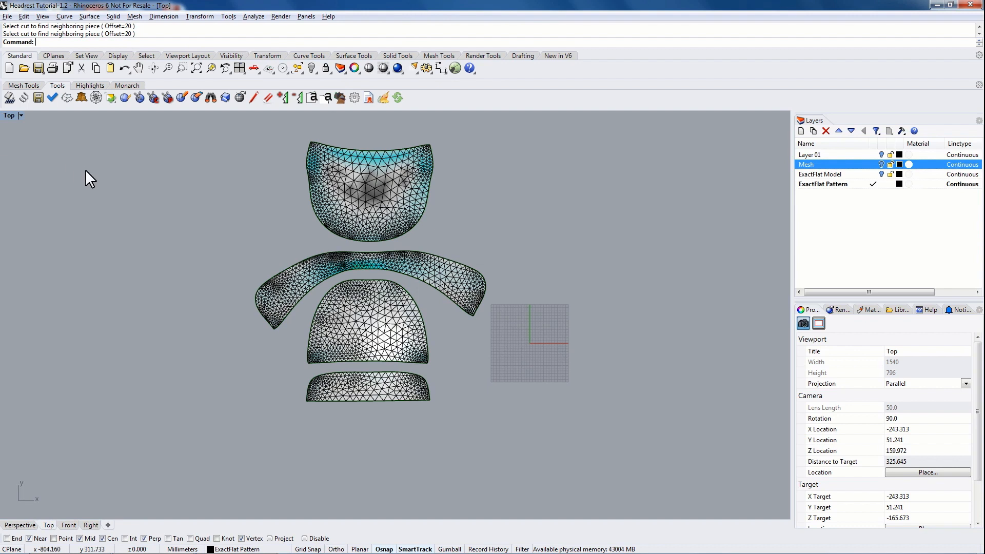
# Step: Open the Notch Tags settings clear of the pieces, review the available notch types and keep type I
pyautogui.click(312, 98)
pyautogui.moveTo(518, 185); pyautogui.dragTo(682, 126)
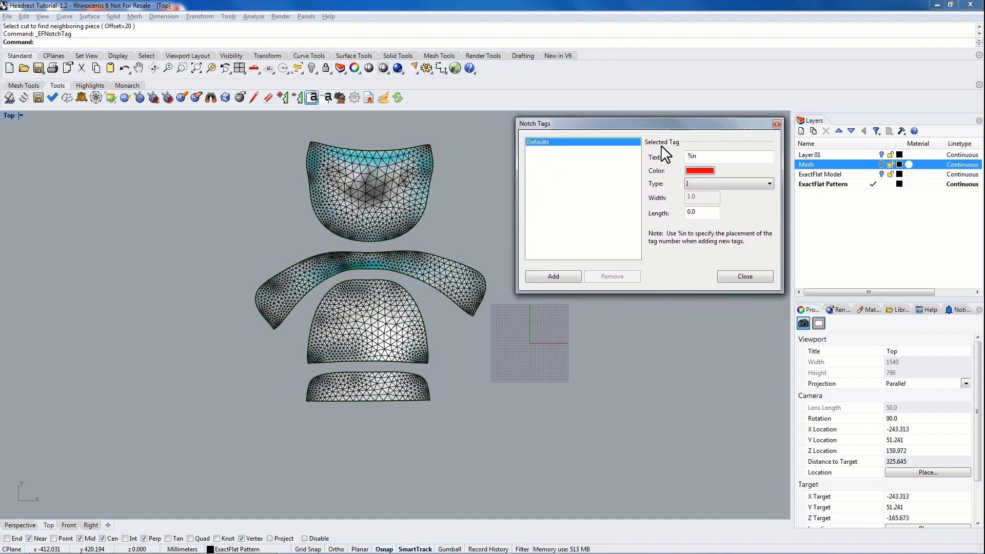
pyautogui.click(697, 181)
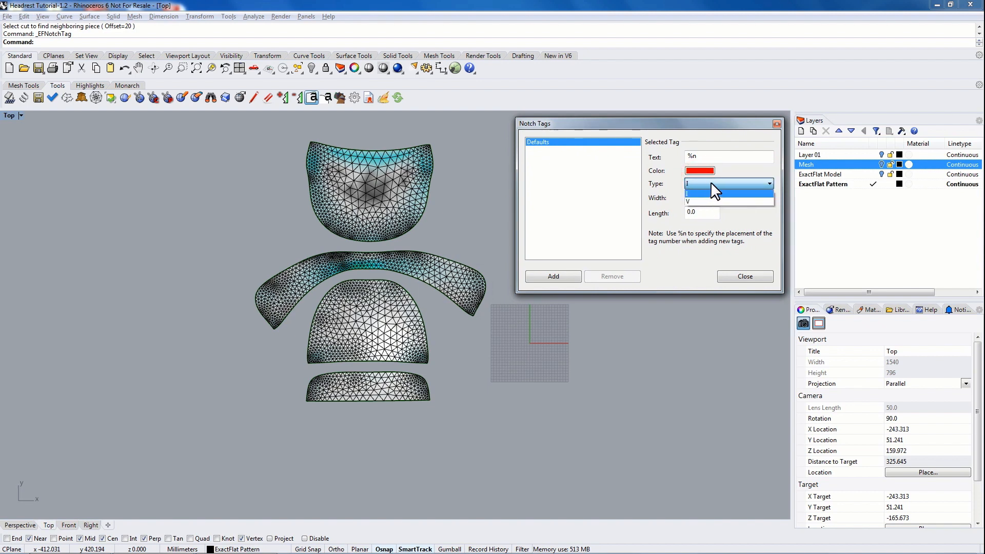
pyautogui.click(715, 181)
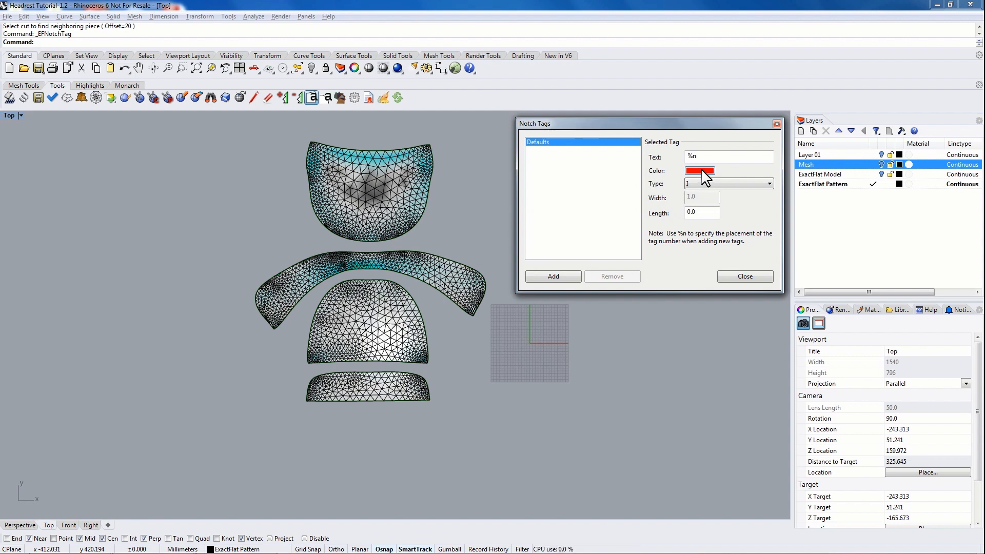
pyautogui.click(703, 181)
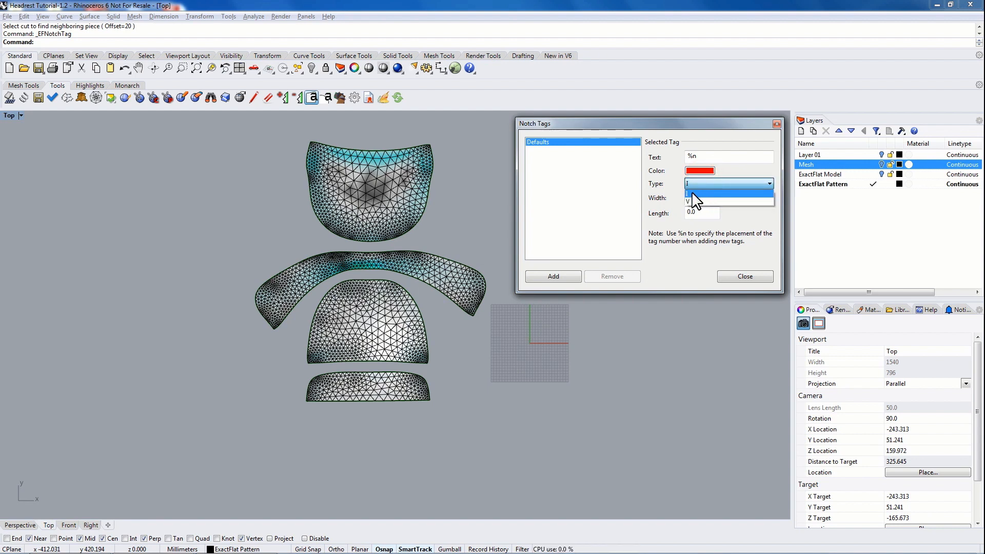
pyautogui.click(704, 184)
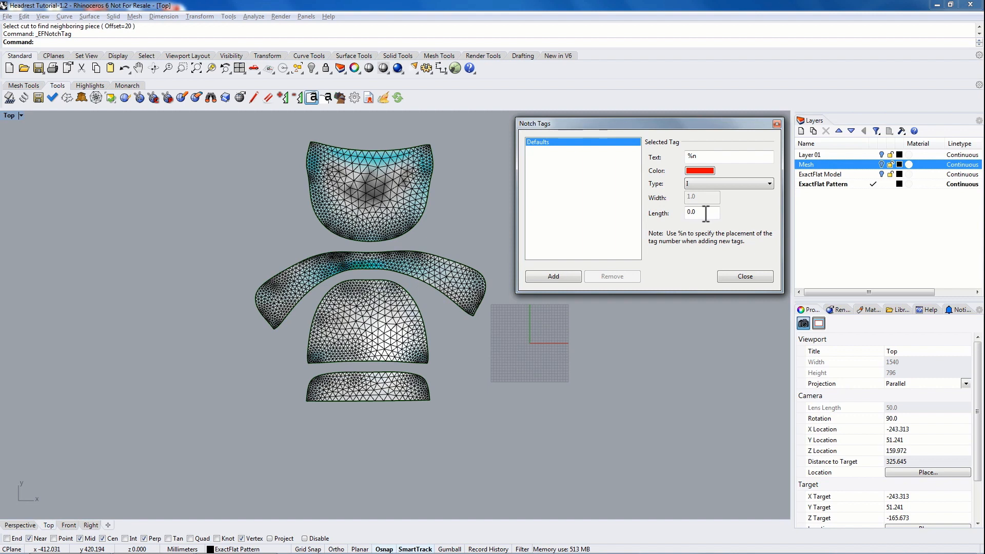
pyautogui.moveTo(706, 213); pyautogui.dragTo(679, 215)
# Step: Add ten spaced notch tags along the uppermost panel's curved seam edge, from one upper corner around to the other
pyautogui.click(554, 277)
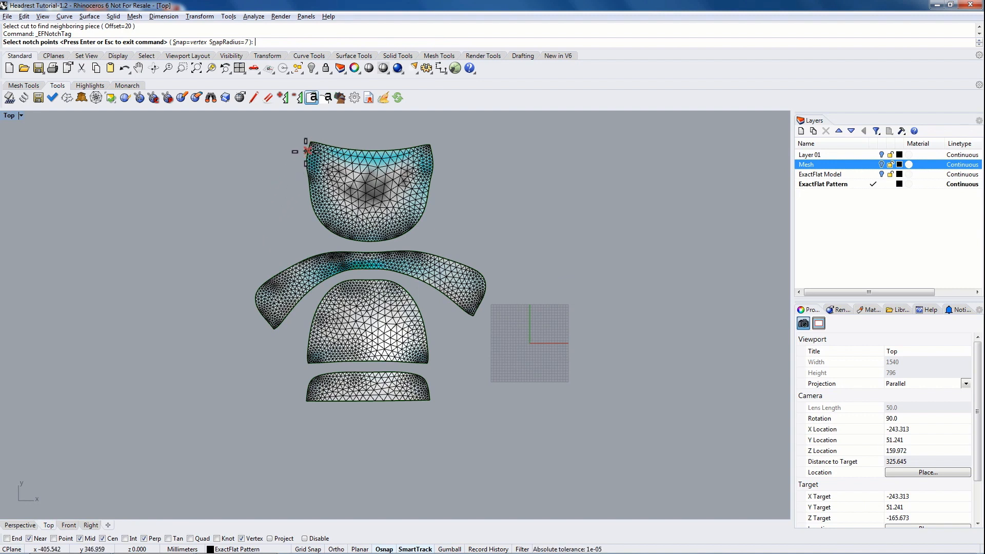
pyautogui.click(307, 151)
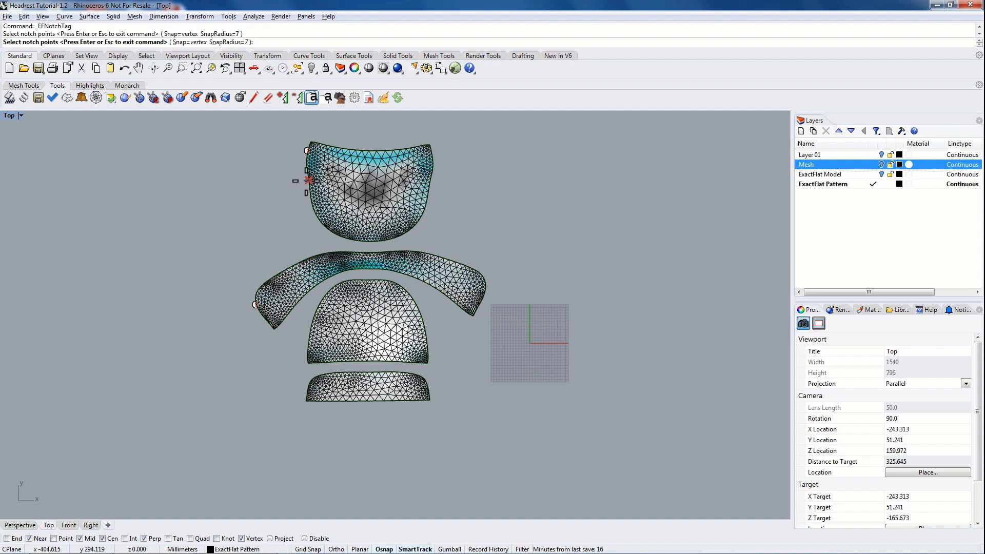
pyautogui.click(307, 180)
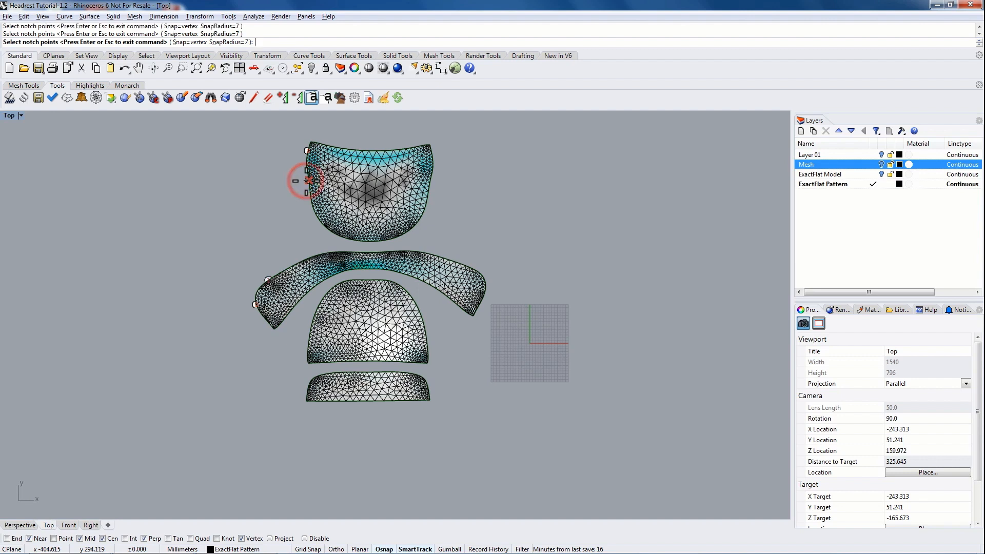
pyautogui.click(312, 206)
pyautogui.click(329, 229)
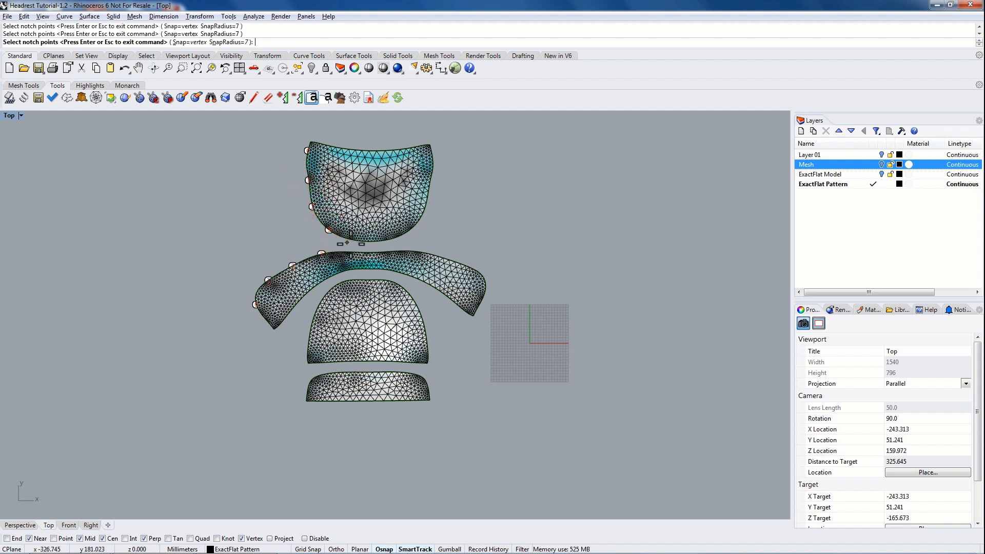
pyautogui.click(355, 240)
pyautogui.click(380, 241)
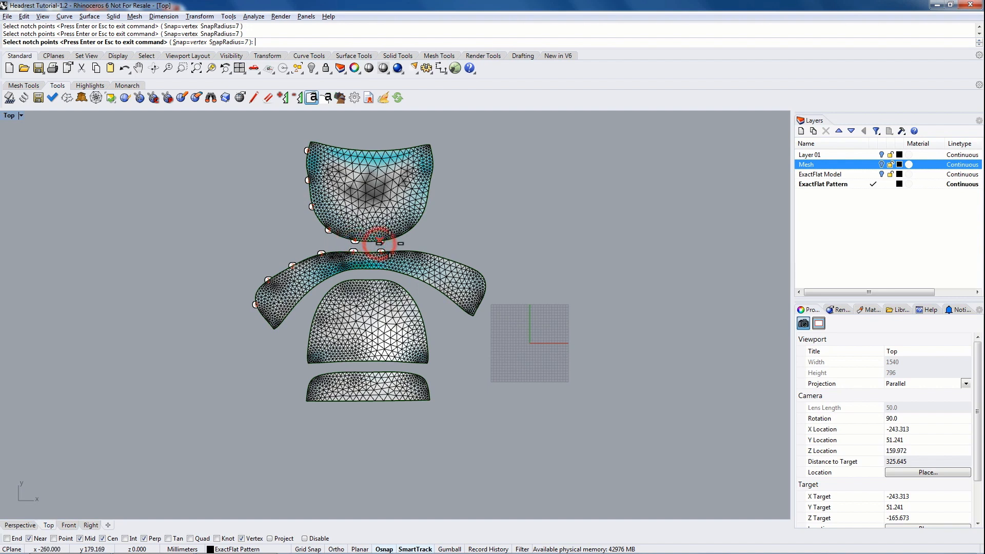
pyautogui.click(402, 234)
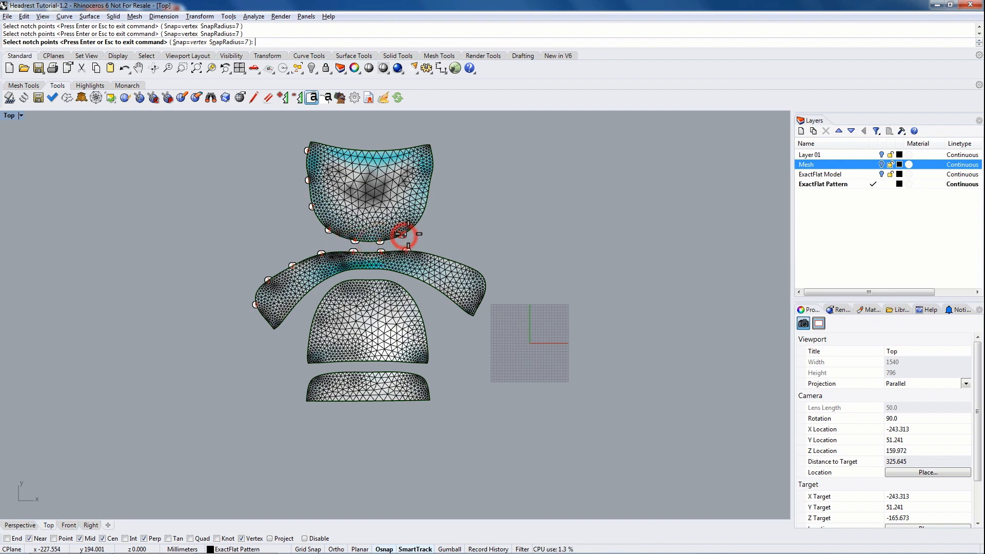
pyautogui.click(423, 215)
pyautogui.click(430, 186)
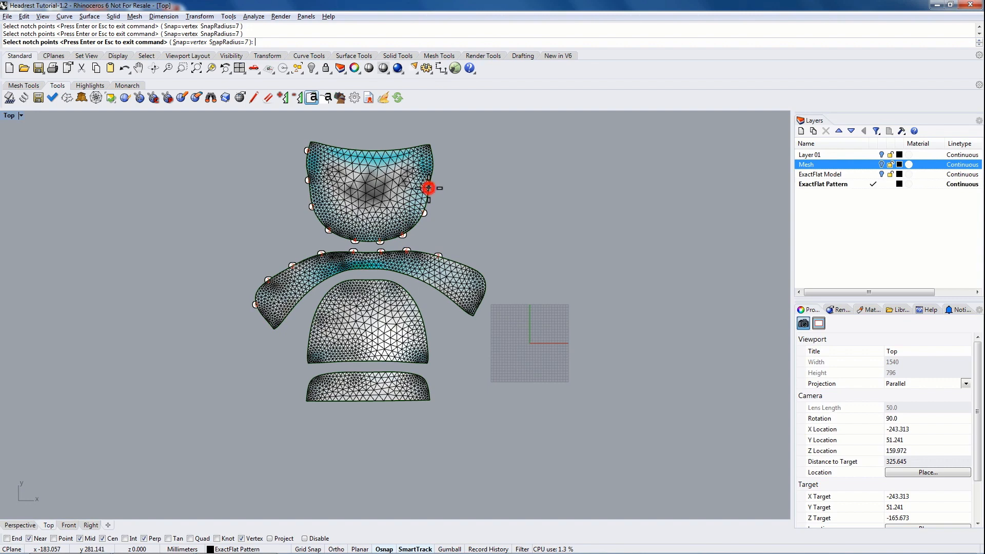
pyautogui.click(432, 157)
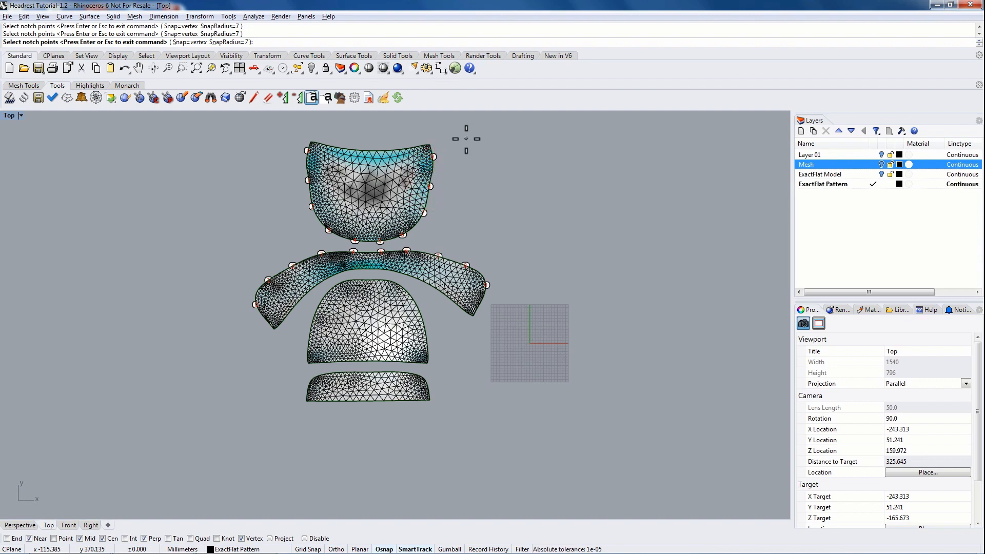
pyautogui.press('Return')
# Step: Make ExactFlat Model the current layer and hide the ExactFlat Pattern layer
pyautogui.click(587, 348)
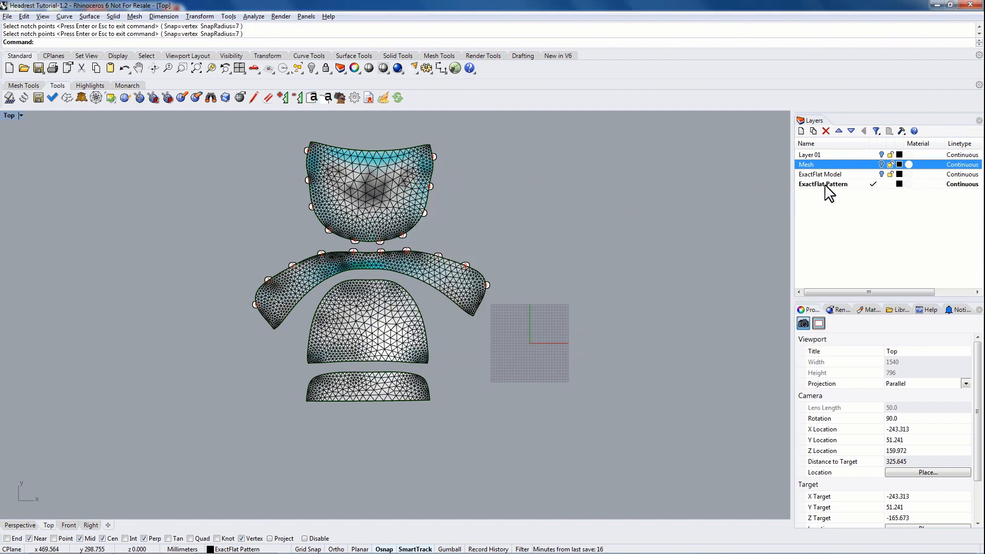
pyautogui.click(874, 174)
pyautogui.click(881, 184)
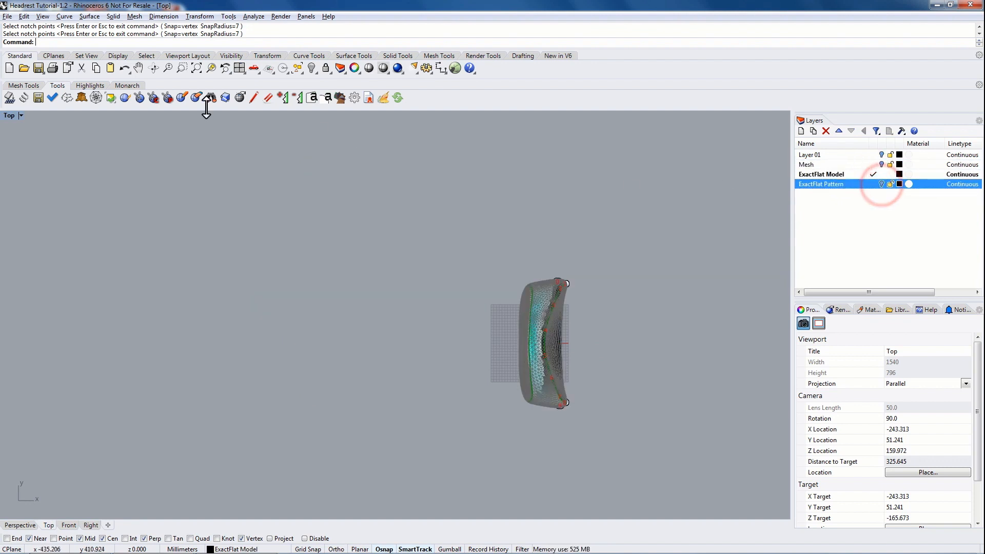
# Step: Replace the maximized Top view with a maximized Perspective view turned toward the headrest's side seam
pyautogui.doubleClick(7, 116)
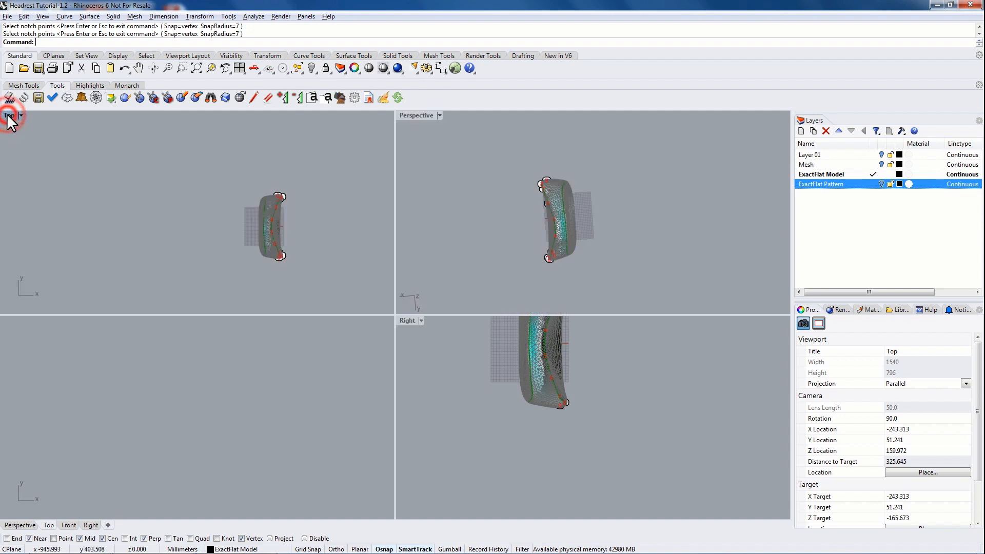
pyautogui.click(418, 116)
pyautogui.doubleClick(416, 116)
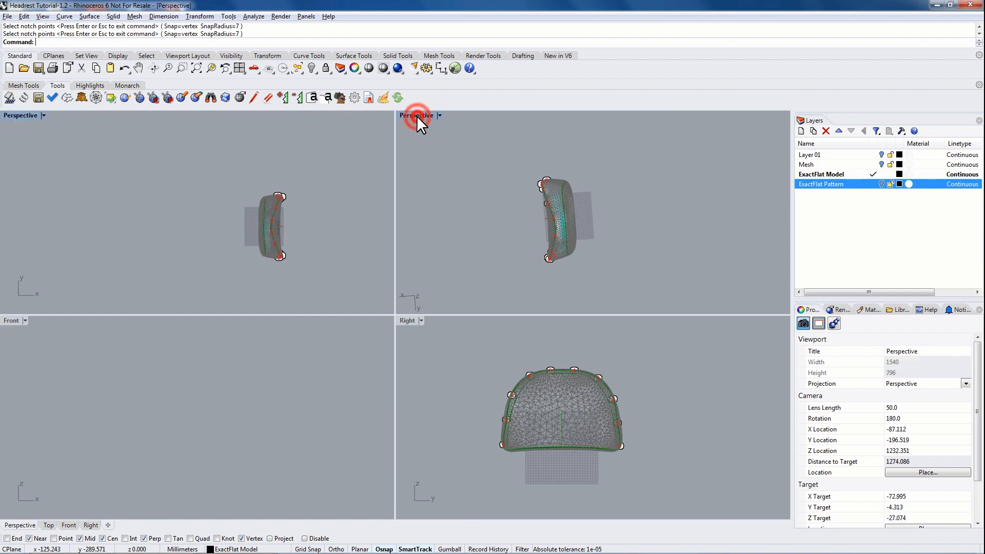
pyautogui.moveTo(426, 336); pyautogui.dragTo(398, 257, button='right')
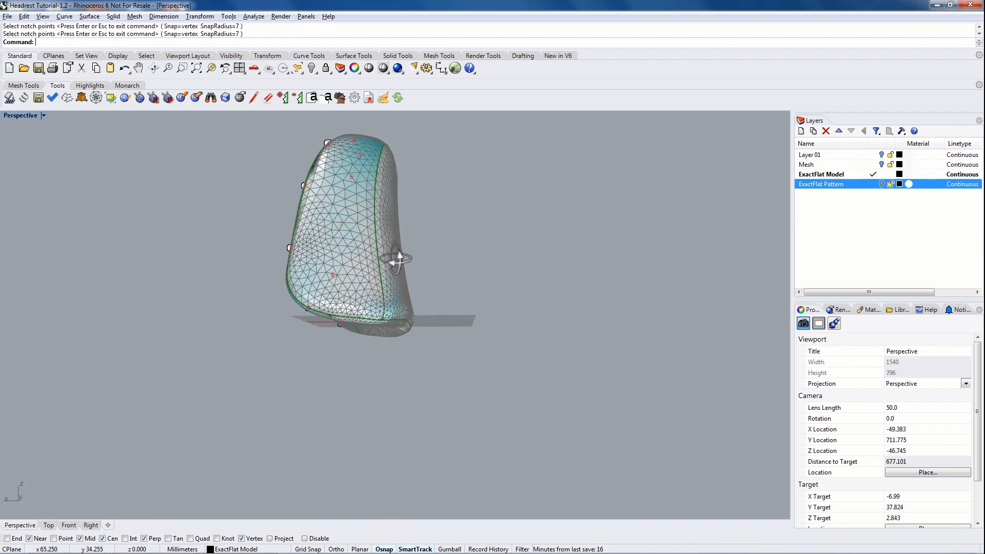
pyautogui.moveTo(410, 180); pyautogui.dragTo(382, 225, button='right')
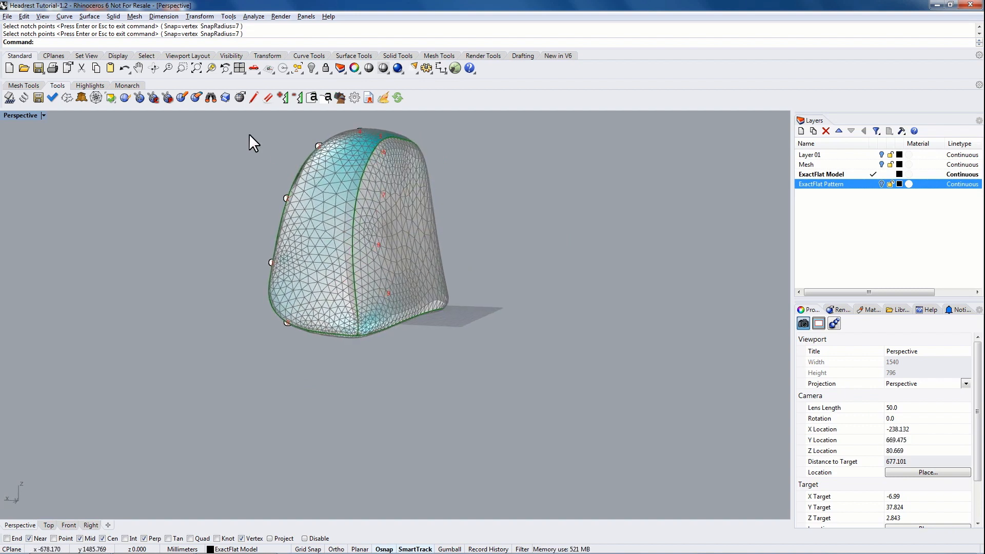
# Step: Add type I notch tags with length 5.0 along the dome panel's arched seam, from one lower corner up toward the crest
pyautogui.click(311, 97)
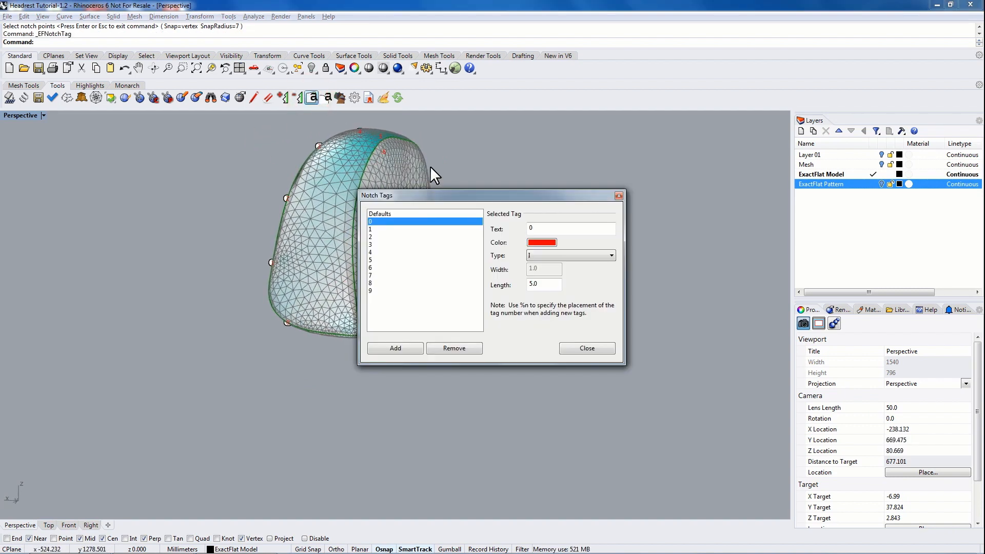
pyautogui.moveTo(437, 195); pyautogui.dragTo(559, 171)
pyautogui.click(510, 318)
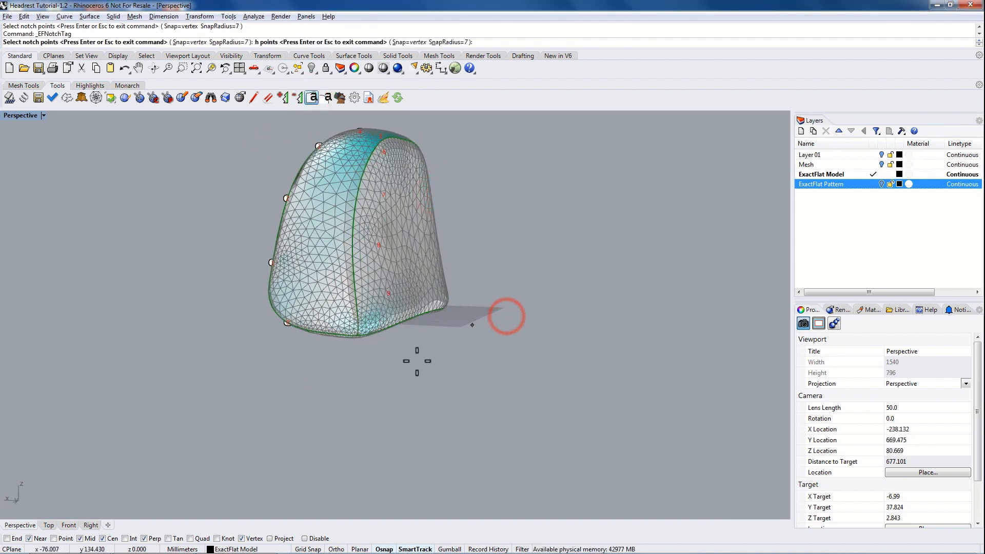
pyautogui.moveTo(336, 359); pyautogui.dragTo(365, 290, button='right')
pyautogui.click(360, 291)
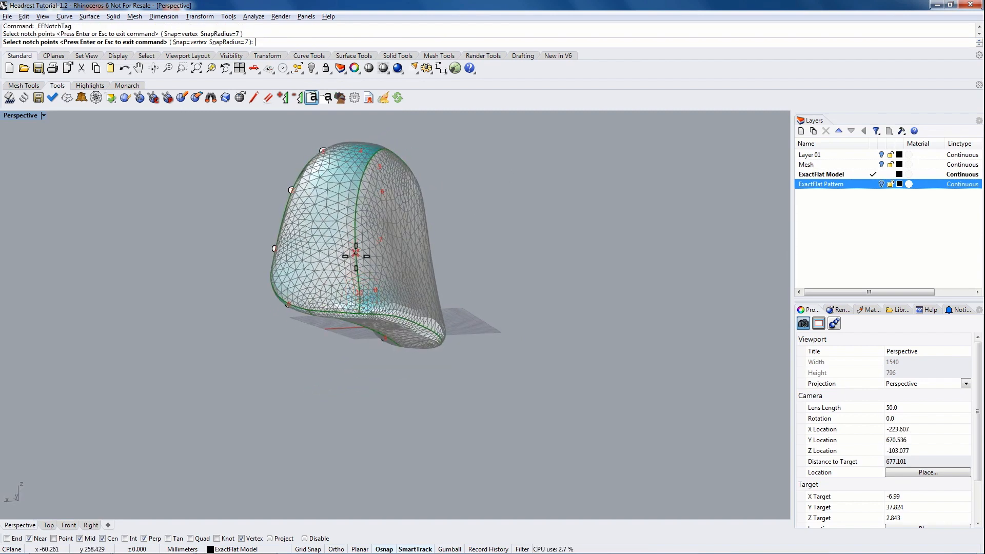
pyautogui.click(356, 254)
pyautogui.moveTo(364, 217); pyautogui.dragTo(341, 257, button='right')
pyautogui.click(343, 244)
pyautogui.moveTo(371, 200); pyautogui.dragTo(350, 233, button='right')
pyautogui.click(344, 242)
pyautogui.moveTo(391, 195); pyautogui.dragTo(385, 229, button='right')
pyautogui.click(366, 236)
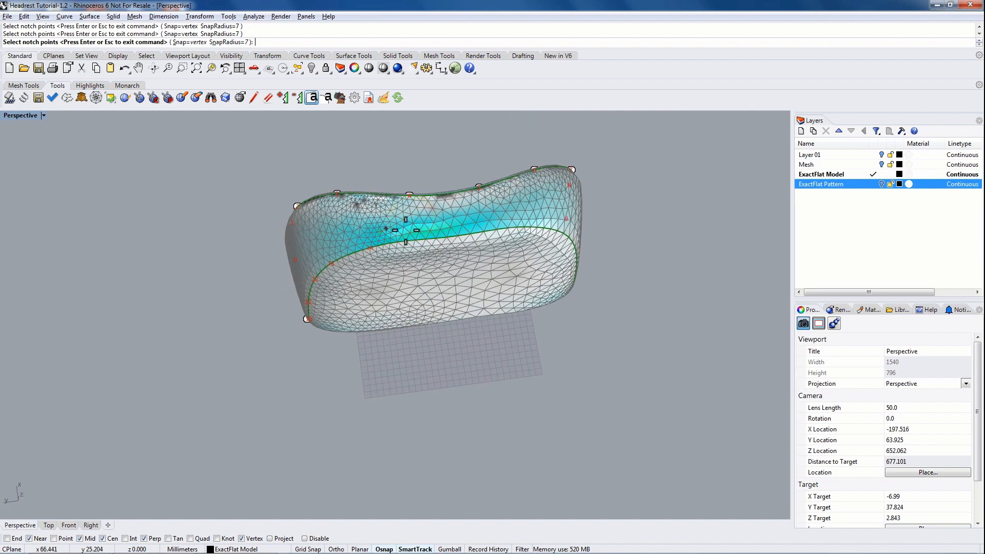
# Step: Continue the spaced notch tags across the crest of the arched seam and down its other side to the opposite lower corner
pyautogui.click(425, 240)
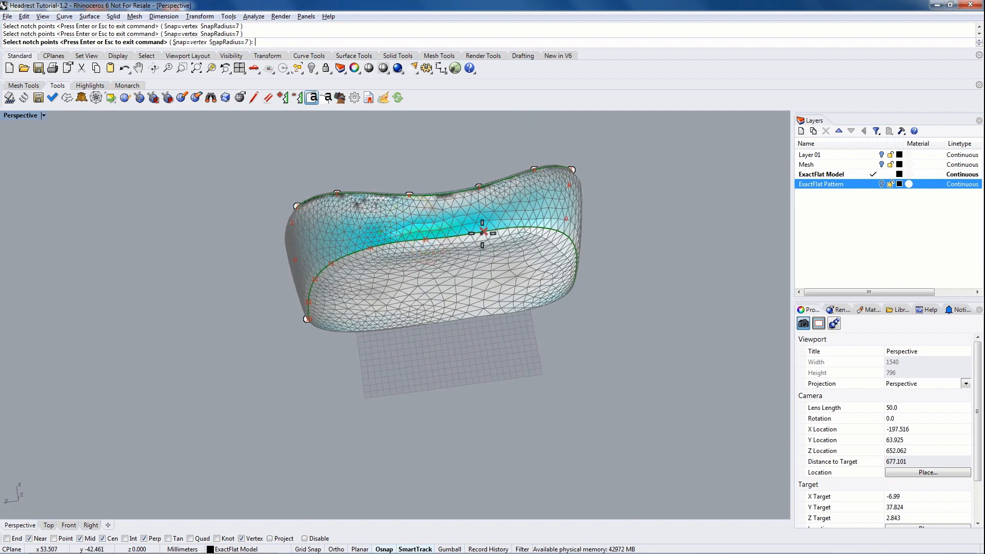
pyautogui.click(481, 232)
pyautogui.moveTo(558, 233); pyautogui.dragTo(517, 242, button='right')
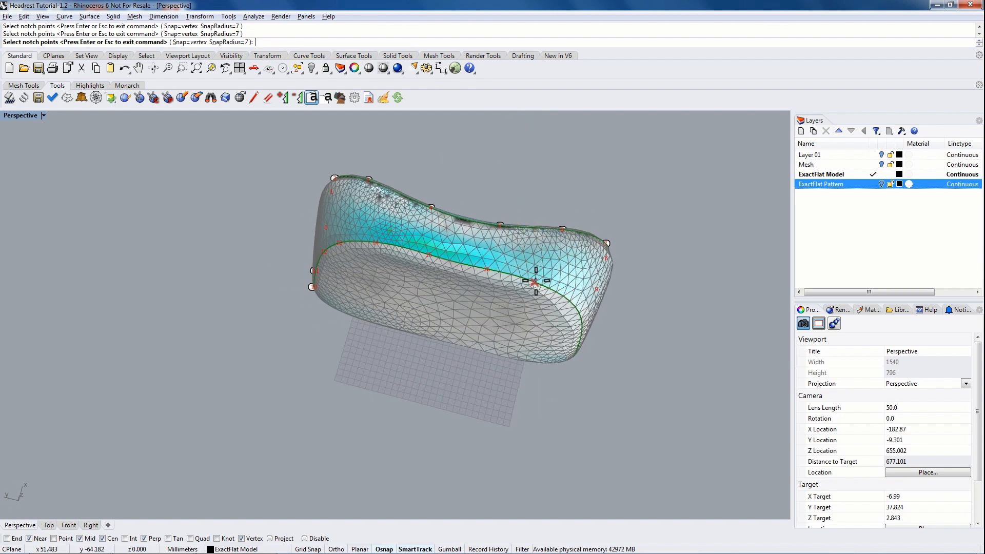
pyautogui.click(535, 280)
pyautogui.moveTo(565, 308); pyautogui.dragTo(533, 264, button='right')
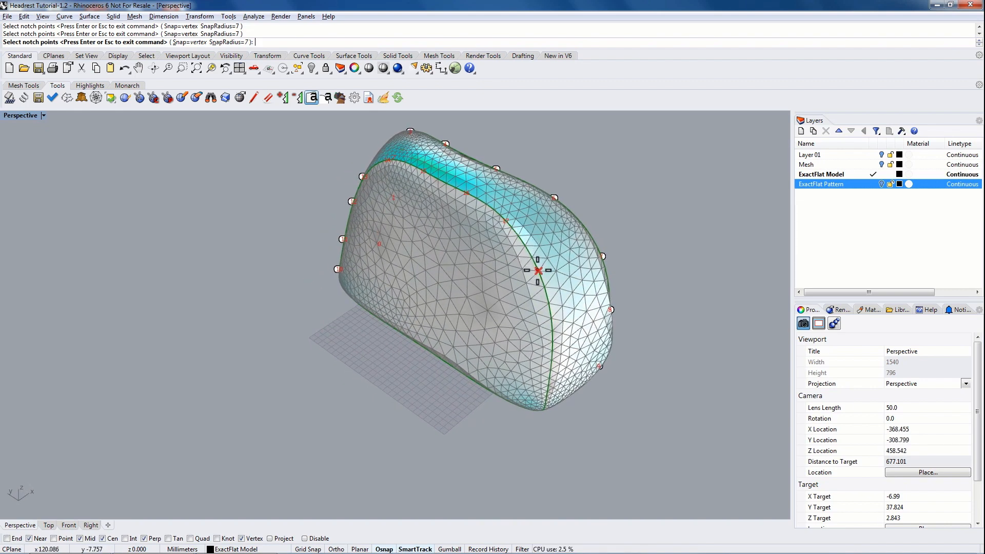
pyautogui.click(536, 270)
pyautogui.click(552, 333)
pyautogui.moveTo(553, 332); pyautogui.dragTo(553, 291, button='right')
pyautogui.click(567, 300)
# Step: Add spaced notch tags from end to end along the seam between the dome panel and the base panel
pyautogui.click(530, 271)
pyautogui.click(524, 276)
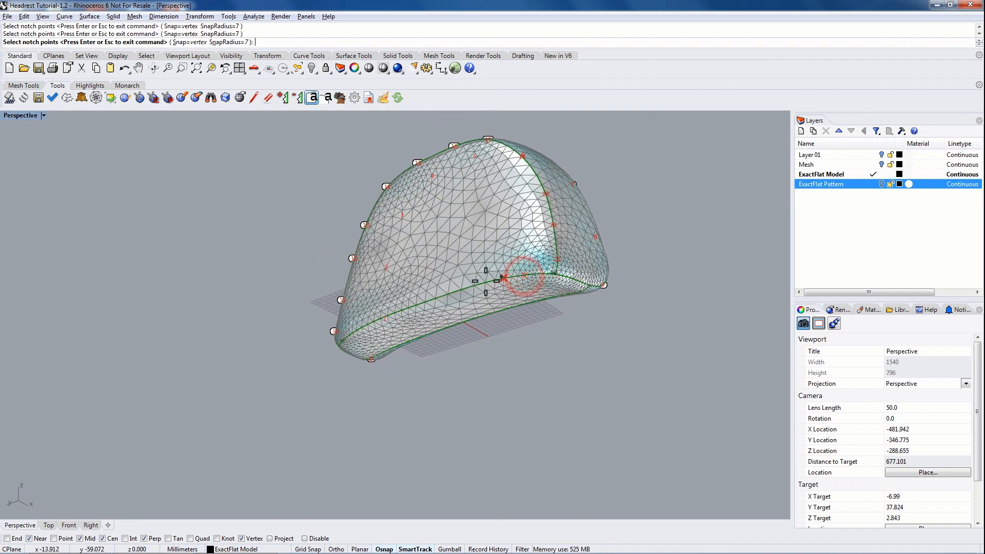
pyautogui.click(482, 281)
pyautogui.moveTo(435, 294); pyautogui.dragTo(456, 308, button='right')
pyautogui.click(447, 308)
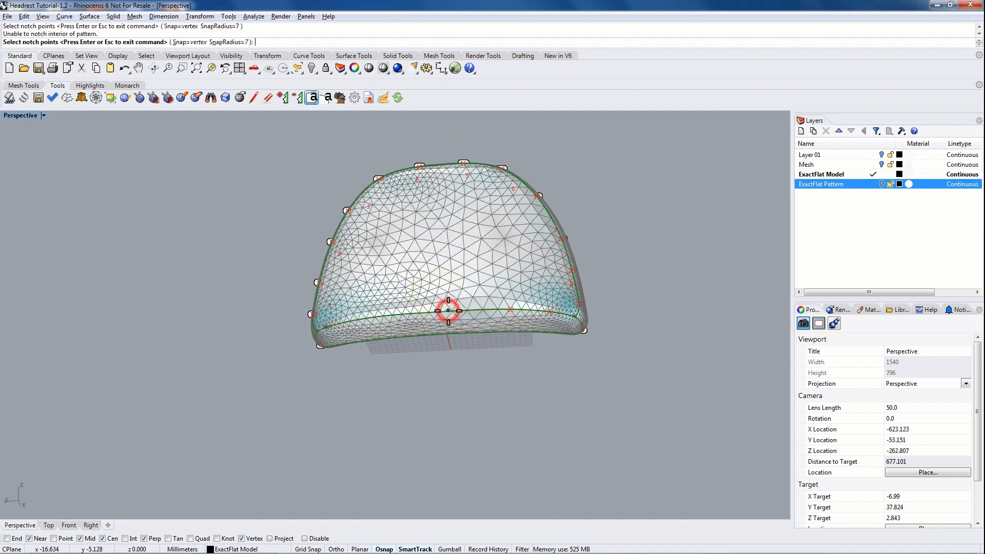
pyautogui.click(451, 311)
pyautogui.click(402, 314)
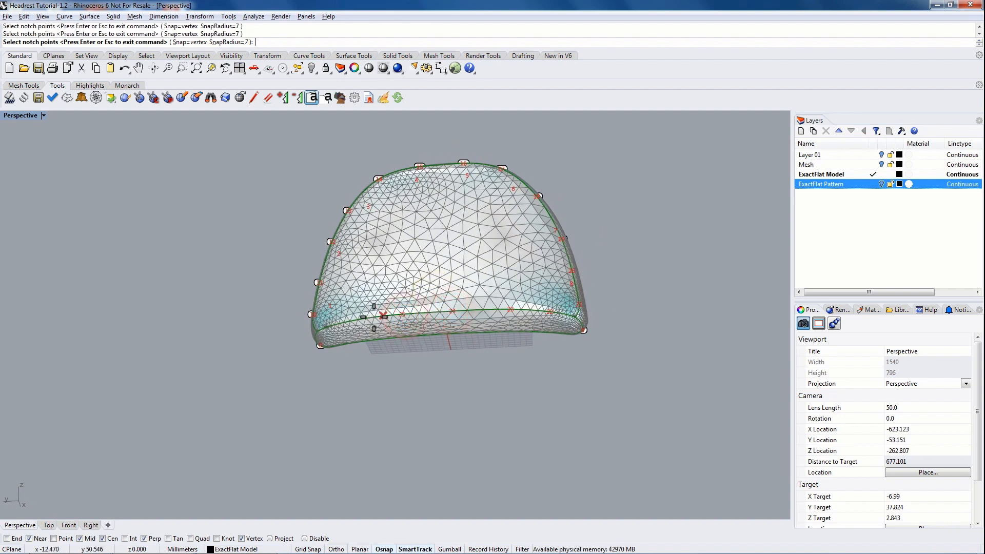
pyautogui.click(365, 318)
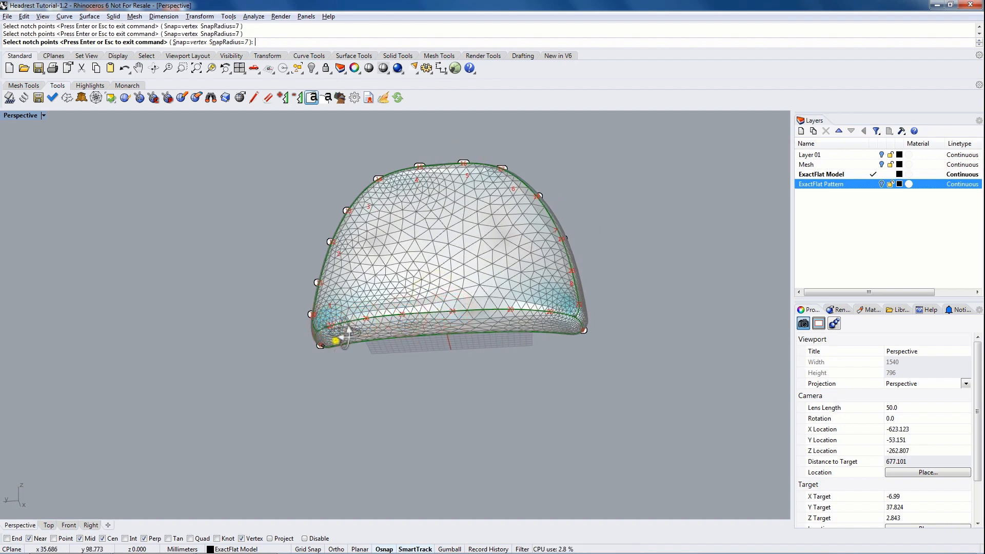
# Step: Add four spaced notch tags along the base panel's remaining long seam, finish the selection and close the Notch Tags settings
pyautogui.moveTo(333, 328); pyautogui.dragTo(480, 269, button='right')
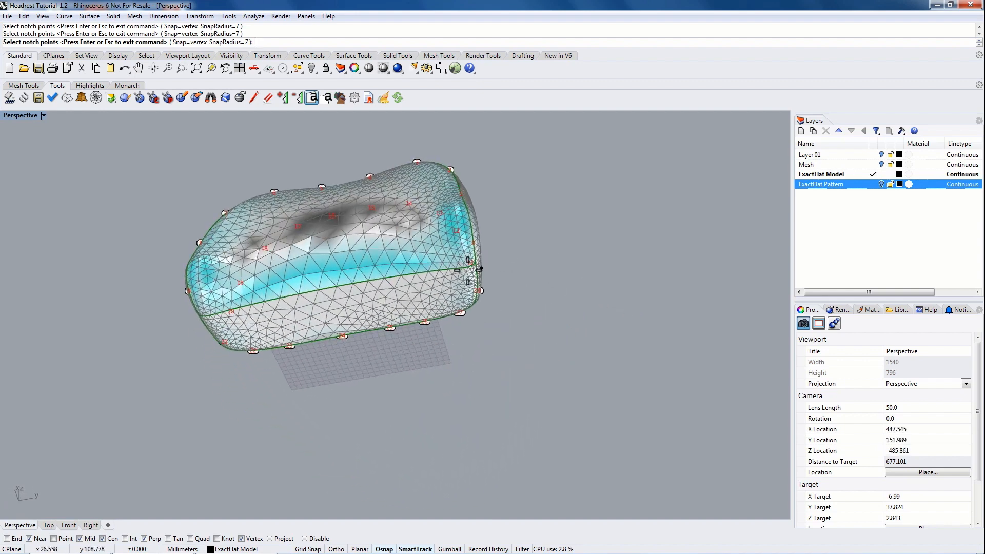
pyautogui.click(450, 269)
pyautogui.click(450, 268)
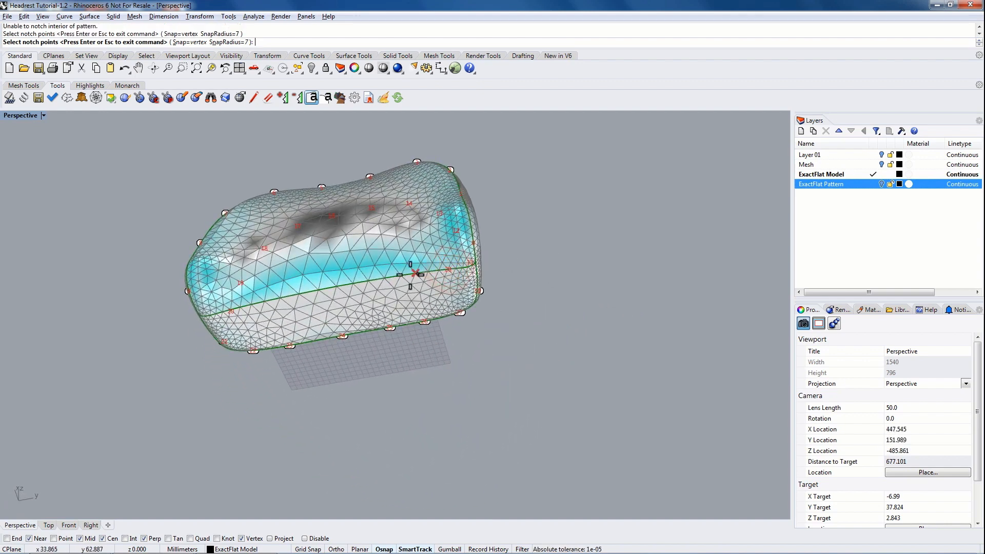
pyautogui.click(384, 277)
pyautogui.click(324, 291)
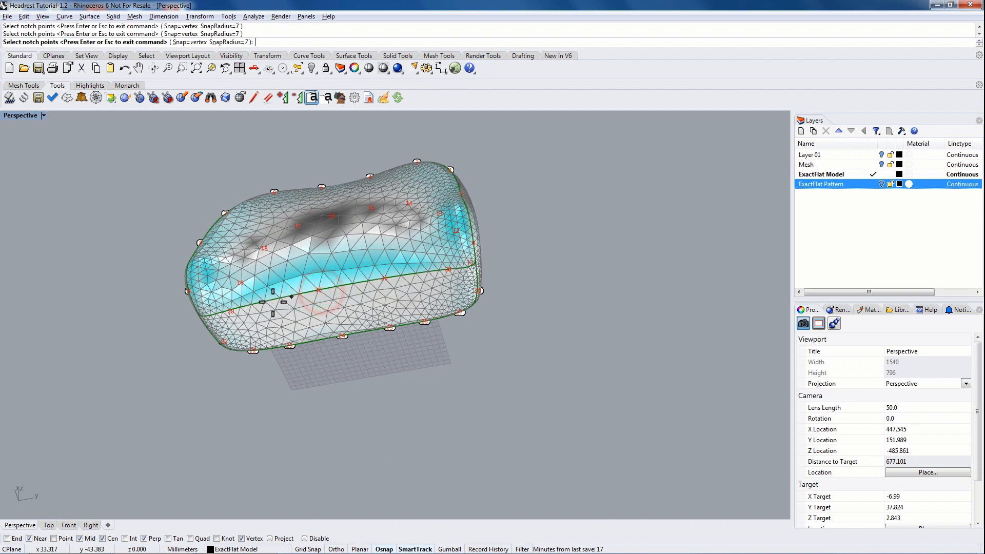
pyautogui.click(252, 304)
pyautogui.moveTo(257, 270); pyautogui.dragTo(326, 312, button='right')
pyautogui.press('Return')
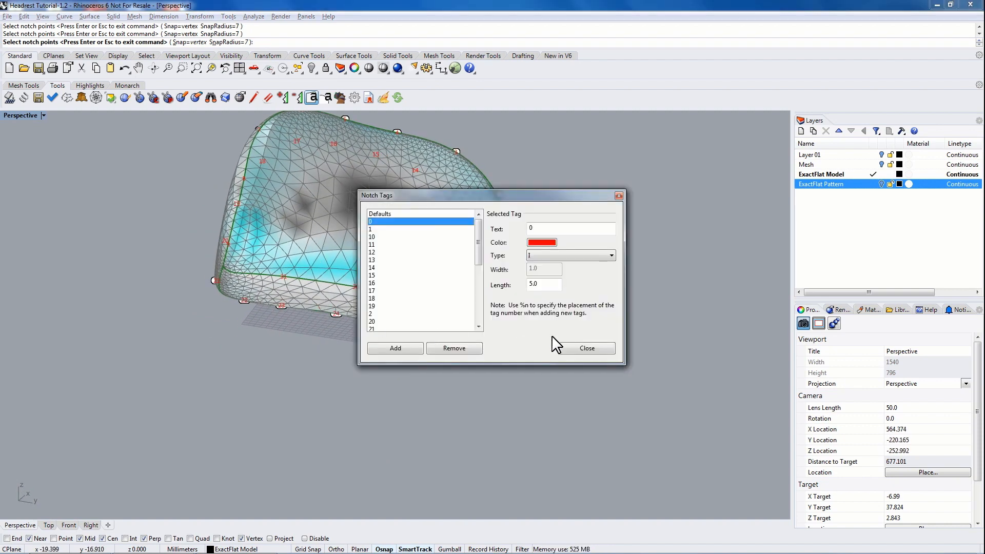
pyautogui.click(587, 348)
# Step: Make ExactFlat Pattern the current layer, hide the ExactFlat Model layer and show the flat pieces in a maximized Top view
pyautogui.click(874, 183)
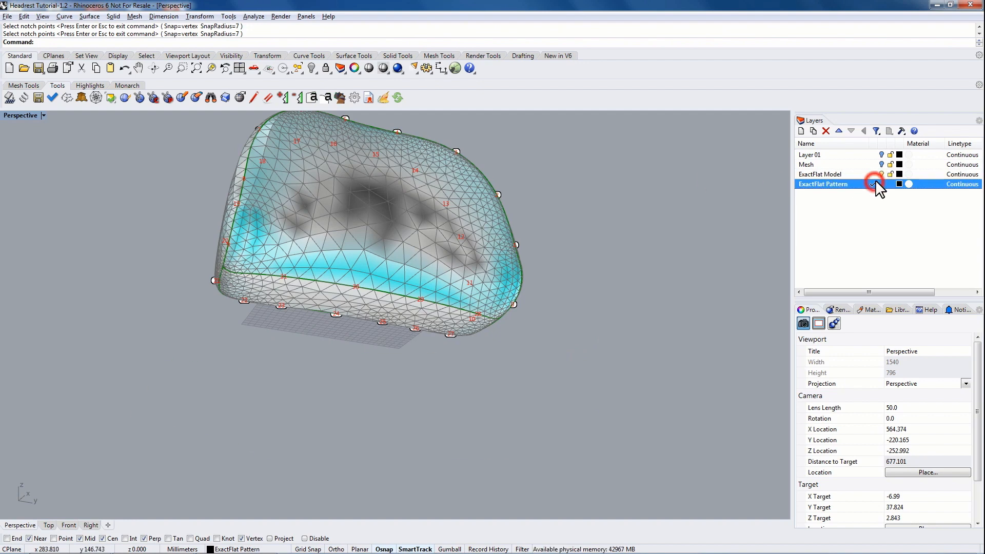
pyautogui.click(881, 174)
pyautogui.moveTo(607, 207); pyautogui.dragTo(224, 163, button='right')
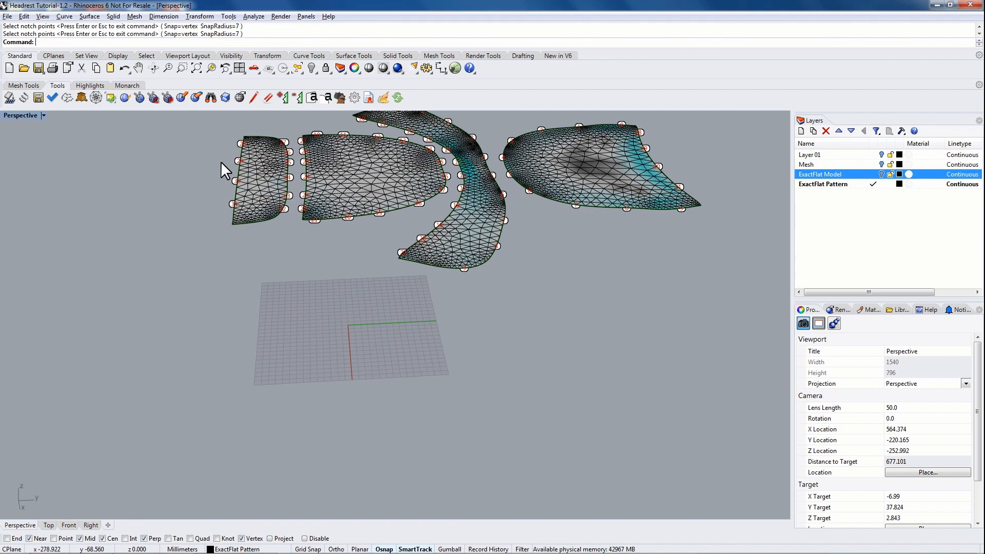
pyautogui.doubleClick(18, 115)
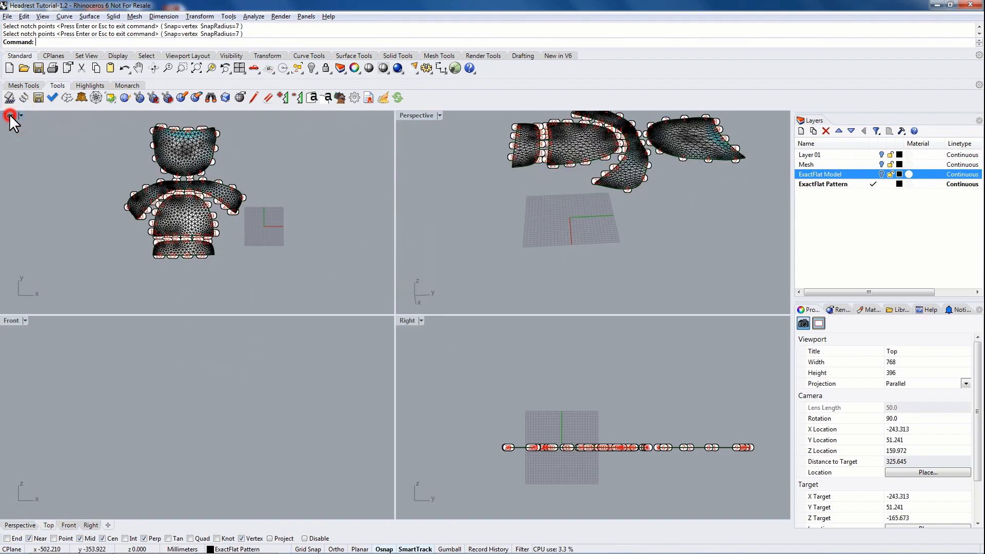
pyautogui.doubleClick(14, 114)
pyautogui.moveTo(475, 196); pyautogui.dragTo(537, 265, button='right')
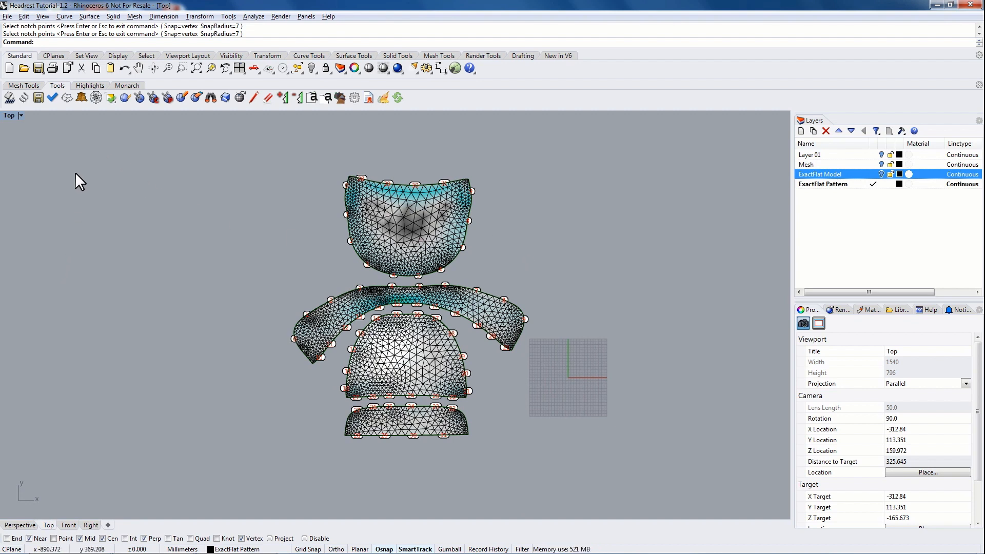
# Step: Export the flattened pattern pieces to the Videos folder as the AutoCAD DXF file Headrest Tutorial-1.2
pyautogui.click(38, 97)
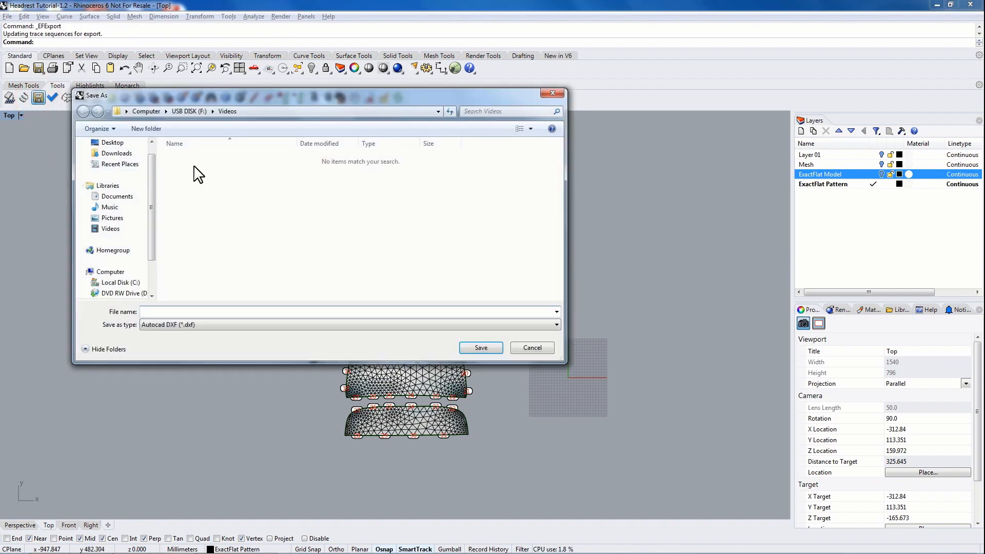
pyautogui.click(170, 311)
pyautogui.write('hea')
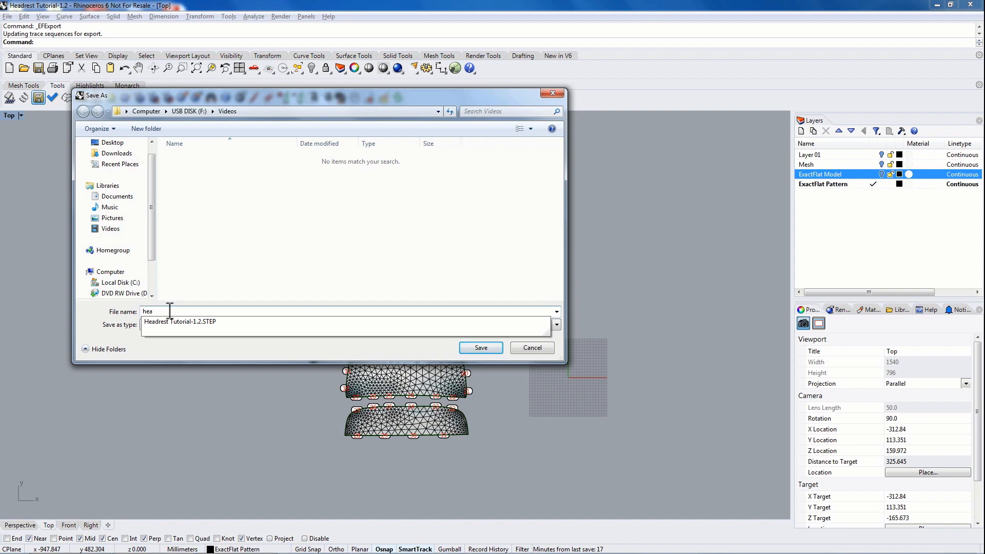
pyautogui.press('Down')
pyautogui.press('BackSpace')
pyautogui.press('BackSpace')
pyautogui.press('BackSpace')
pyautogui.press('Return')
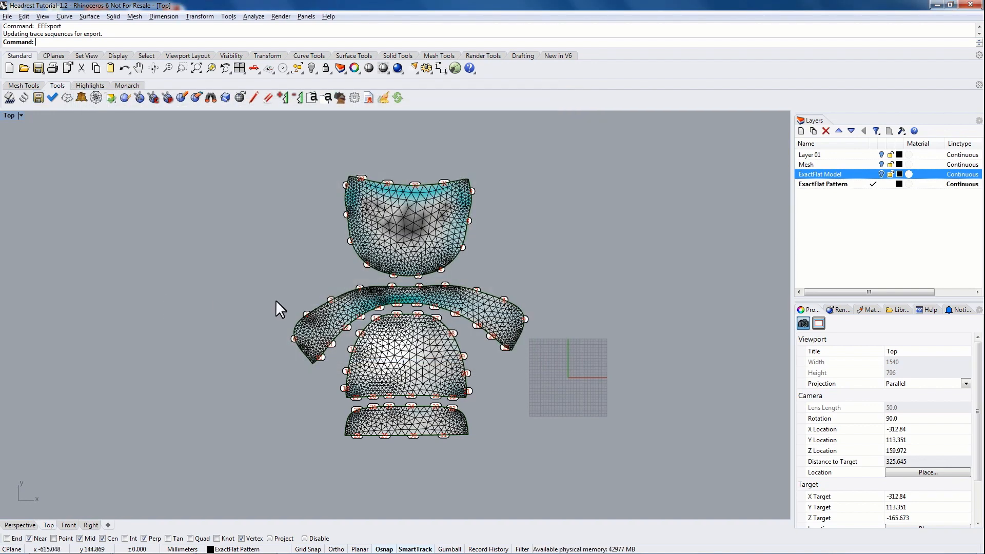
# Step: Import Headrest Tutorial-1.2.dxf beside the meshed pieces, keeping the default import options with millimetres as model and layout units
pyautogui.moveTo(533, 211); pyautogui.dragTo(330, 230, button='right')
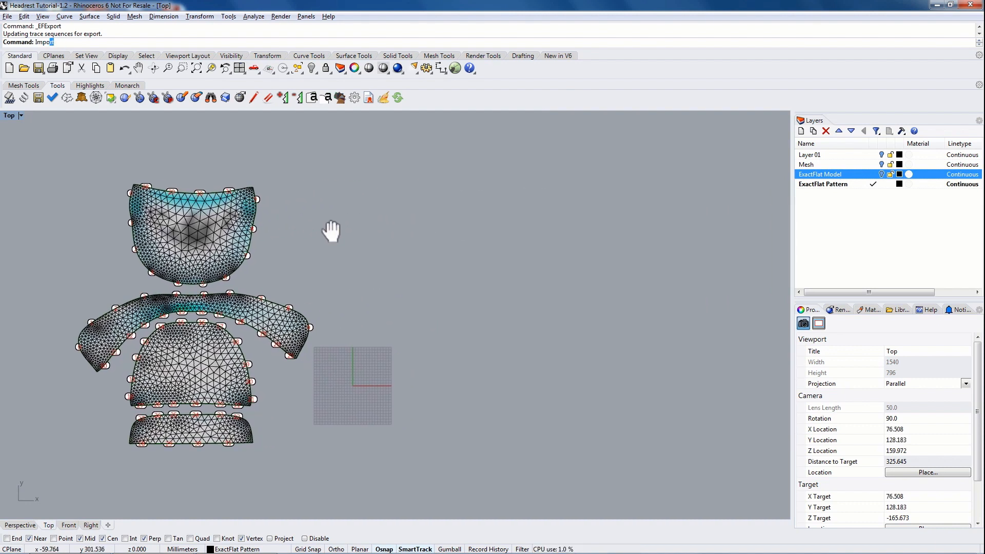
pyautogui.press('Return')
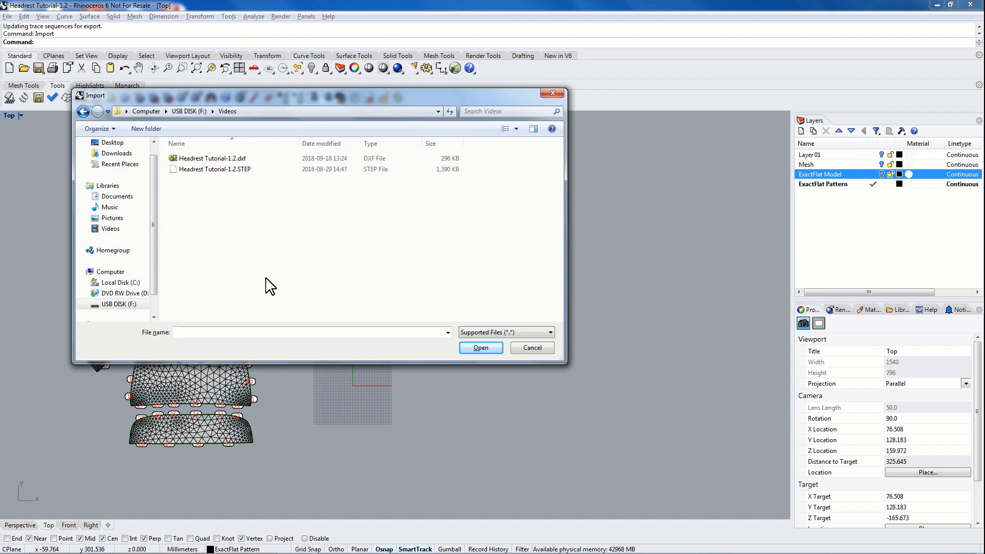
pyautogui.click(214, 159)
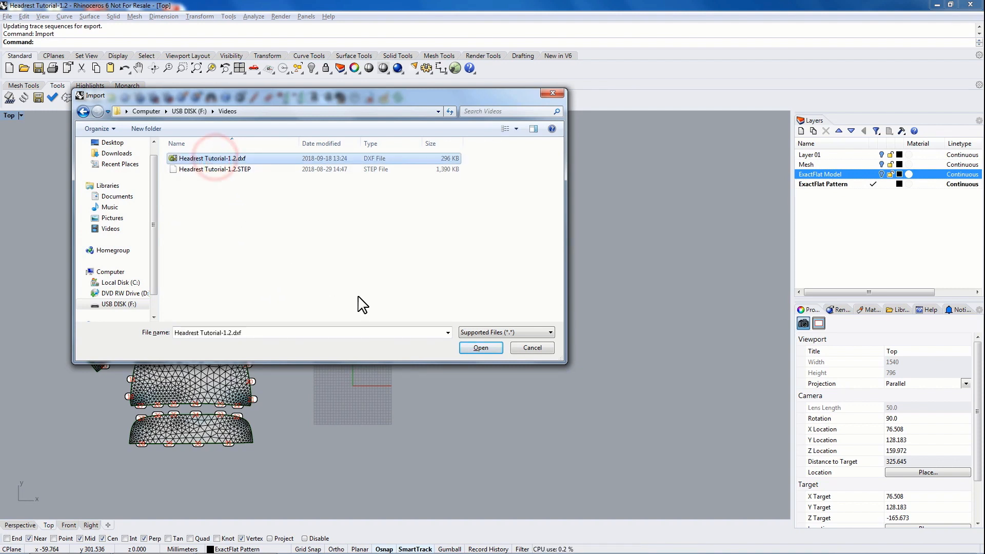
pyautogui.click(480, 349)
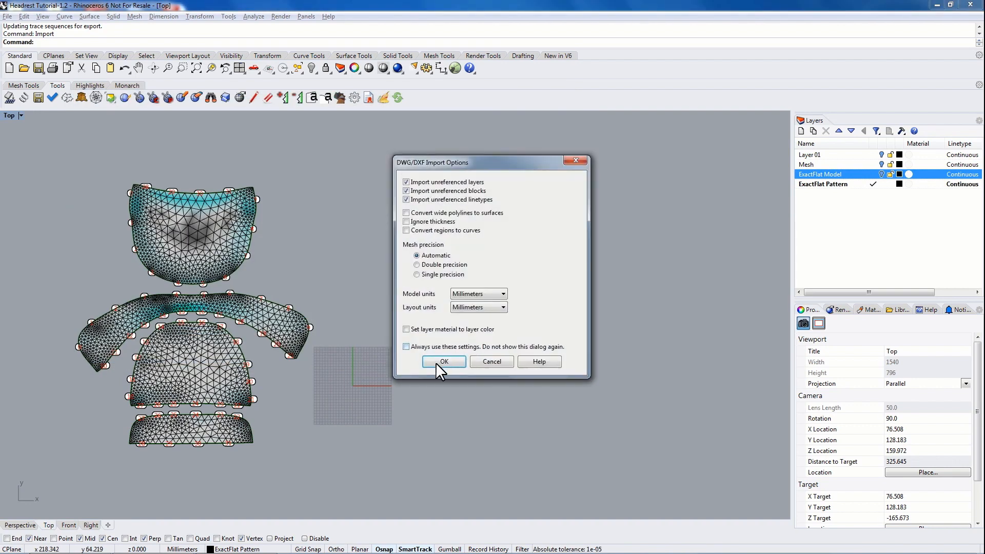
pyautogui.click(444, 362)
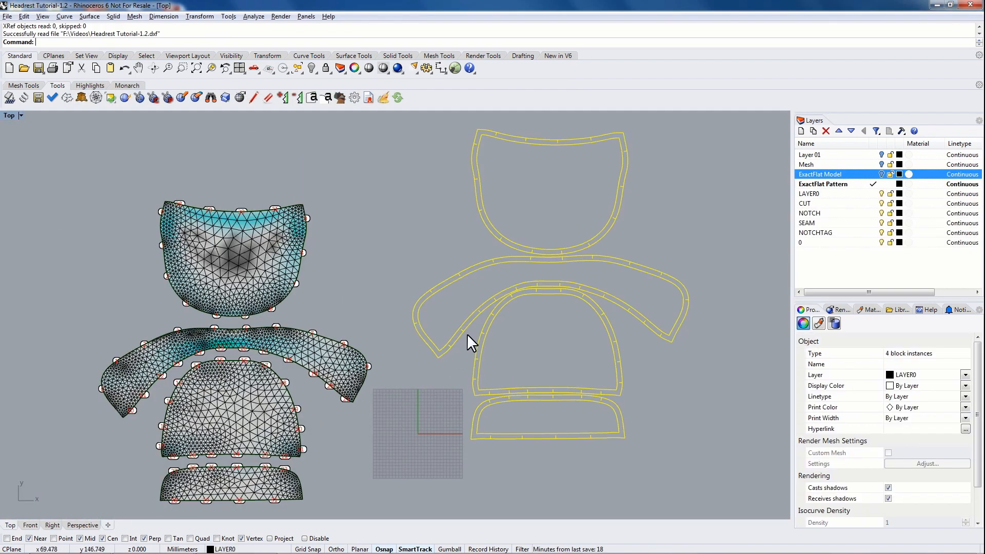
# Step: Move the imported outlines down, roughly level with the meshed pieces, deselect them and examine the cut, seam and notch lines up close
pyautogui.moveTo(527, 296); pyautogui.dragTo(515, 336)
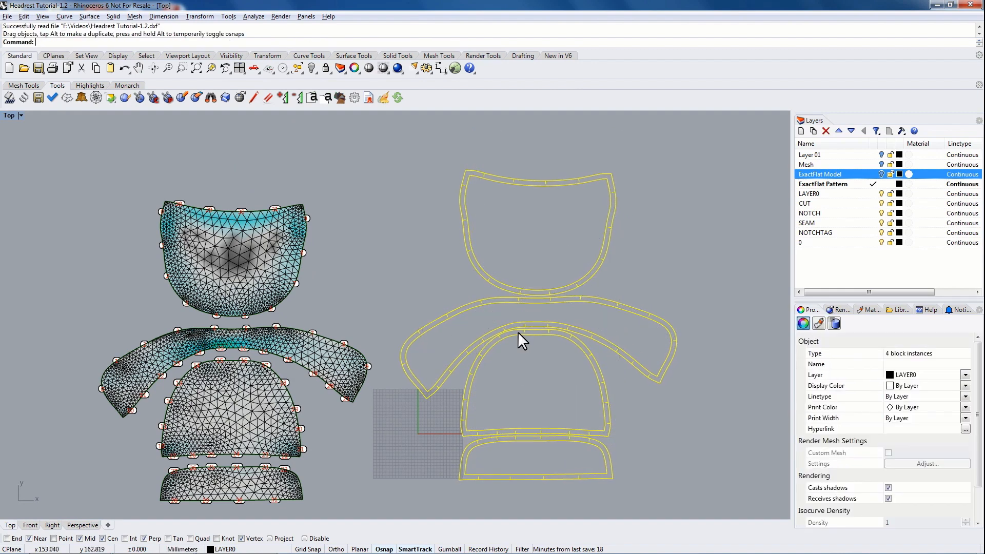
pyautogui.click(635, 258)
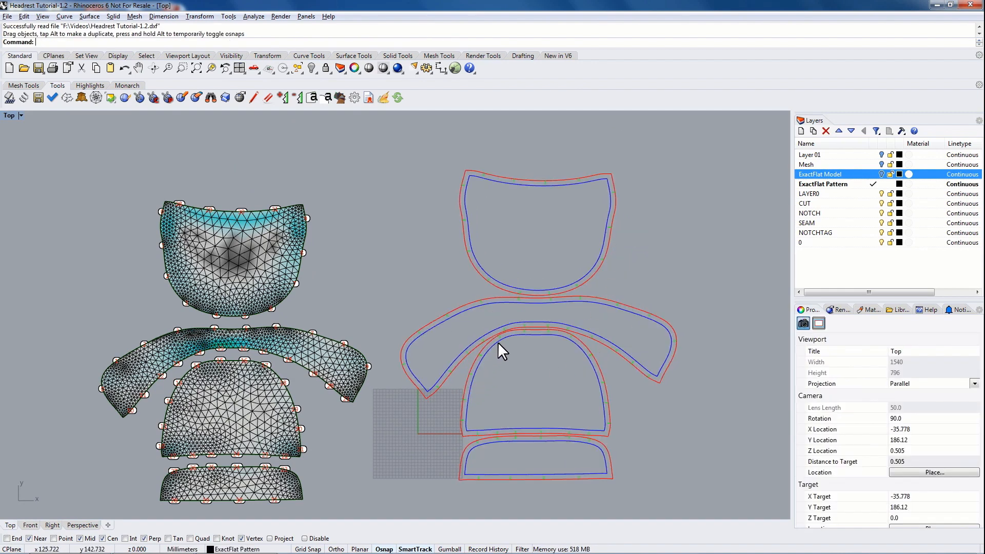
pyautogui.scroll(3, 528, 470)
pyautogui.scroll(4, 456, 413)
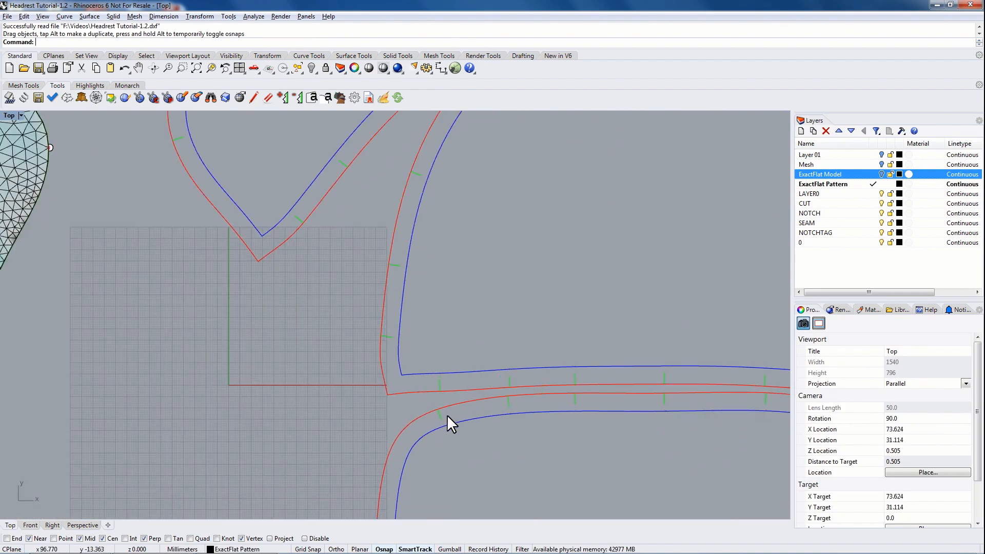
pyautogui.moveTo(559, 450); pyautogui.dragTo(359, 300, button='right')
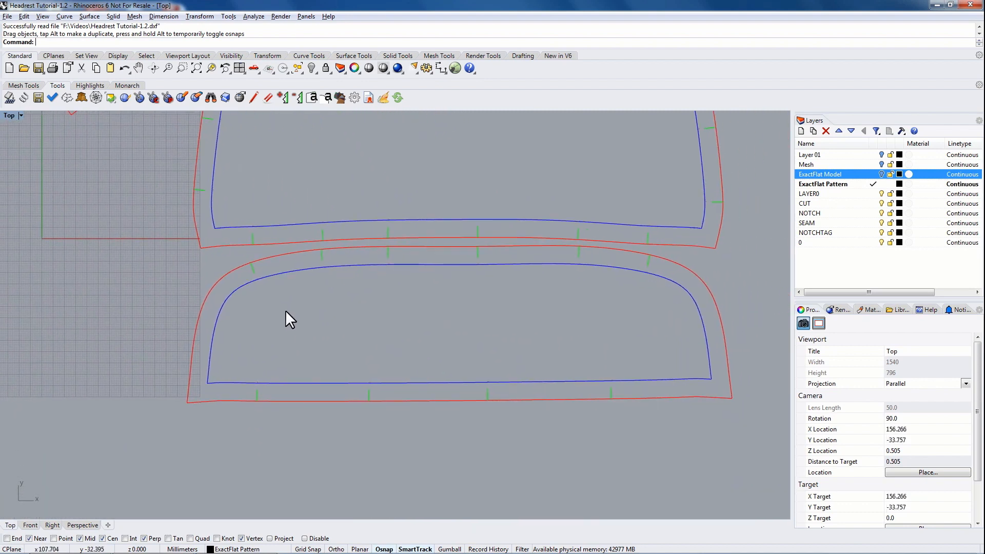
# Step: Examine the notch tag numbers along the lowest imported piece's upper seam, and the outlines and notches of the pieces above it
pyautogui.scroll(8, 251, 308)
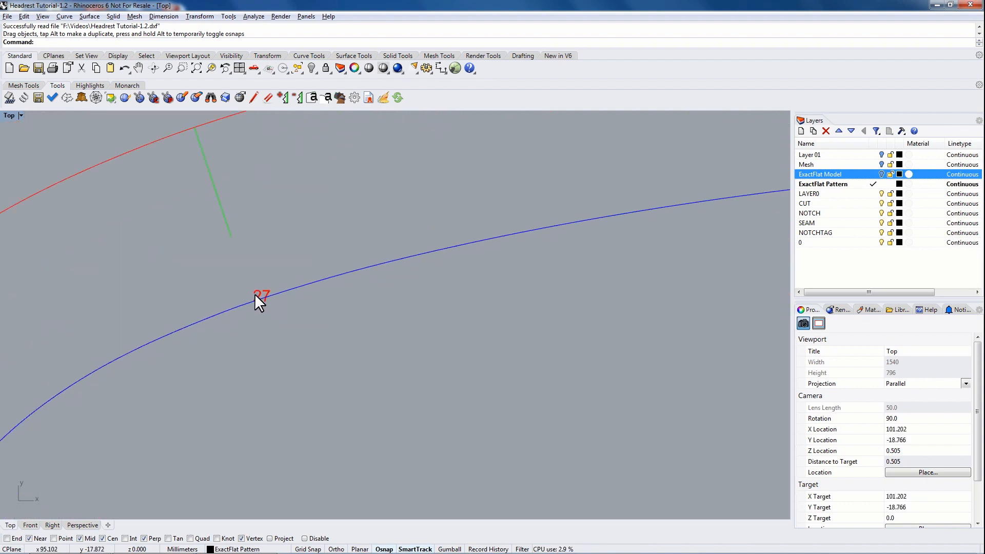
pyautogui.scroll(-1, 275, 291)
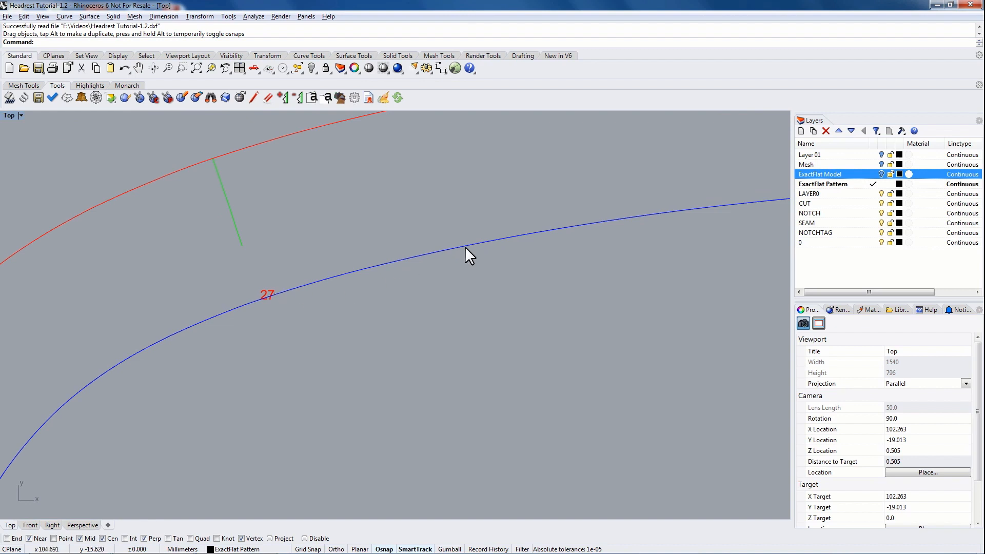
pyautogui.moveTo(647, 241); pyautogui.dragTo(365, 312, button='right')
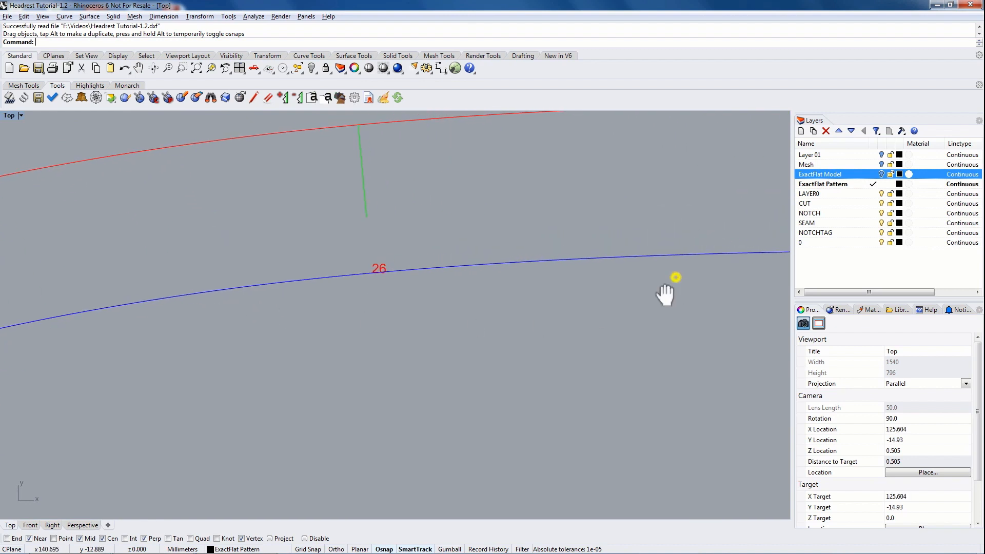
pyautogui.moveTo(675, 277); pyautogui.dragTo(268, 303, button='right')
pyautogui.moveTo(663, 306); pyautogui.dragTo(426, 303, button='right')
pyautogui.scroll(-6, 516, 304)
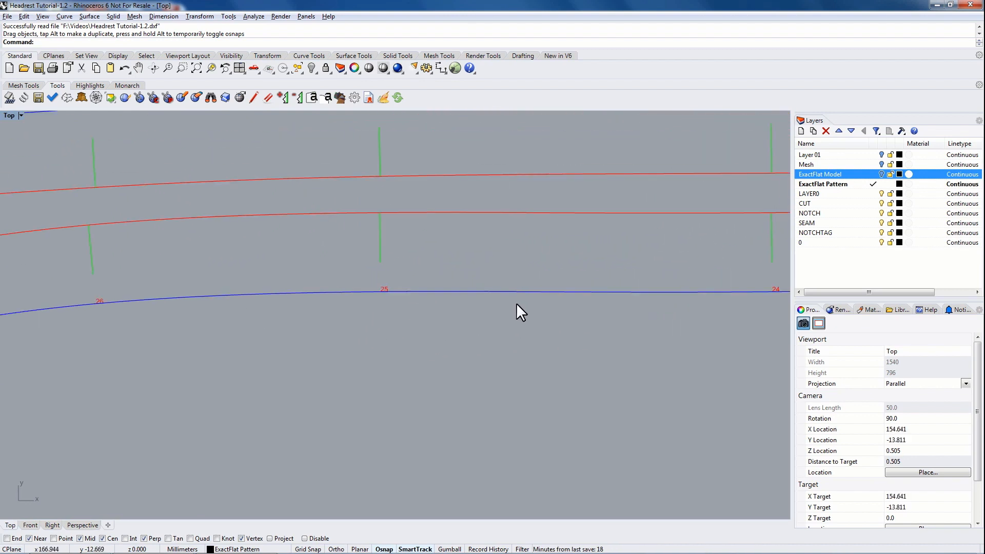
pyautogui.scroll(-14, 515, 321)
pyautogui.moveTo(461, 239); pyautogui.dragTo(460, 372, button='right')
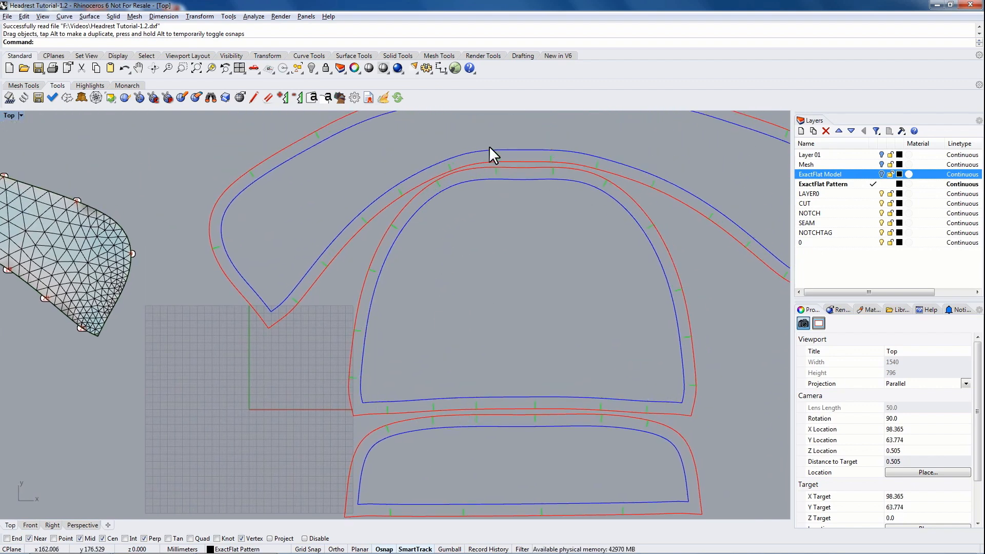
pyautogui.moveTo(488, 145); pyautogui.dragTo(334, 212, button='right')
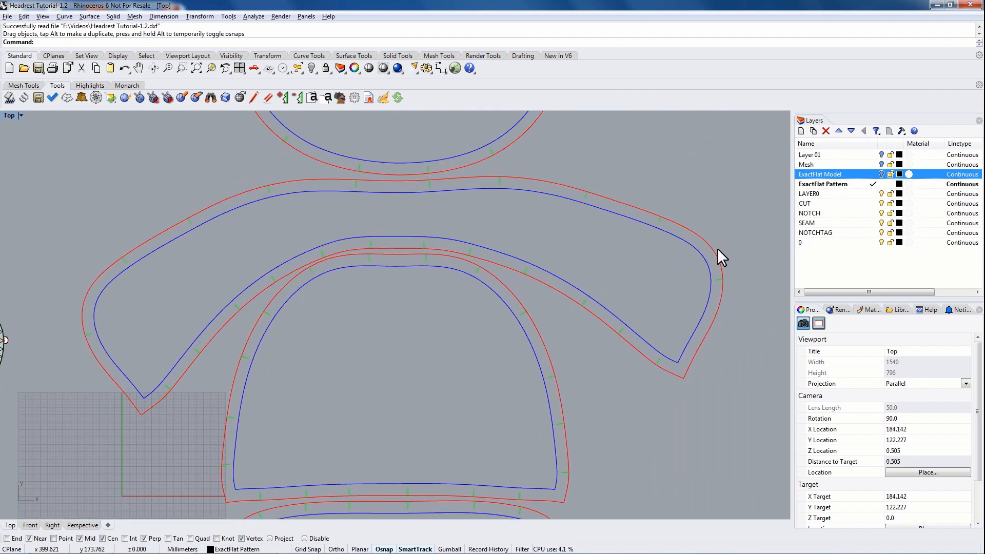
pyautogui.moveTo(256, 322); pyautogui.dragTo(306, 303, button='right')
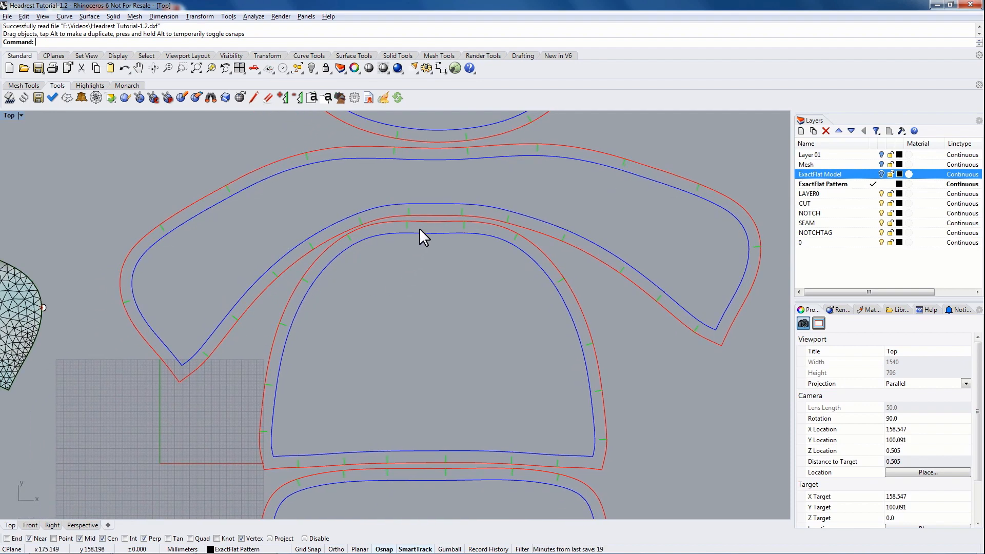
pyautogui.moveTo(303, 294); pyautogui.dragTo(649, 253, button='right')
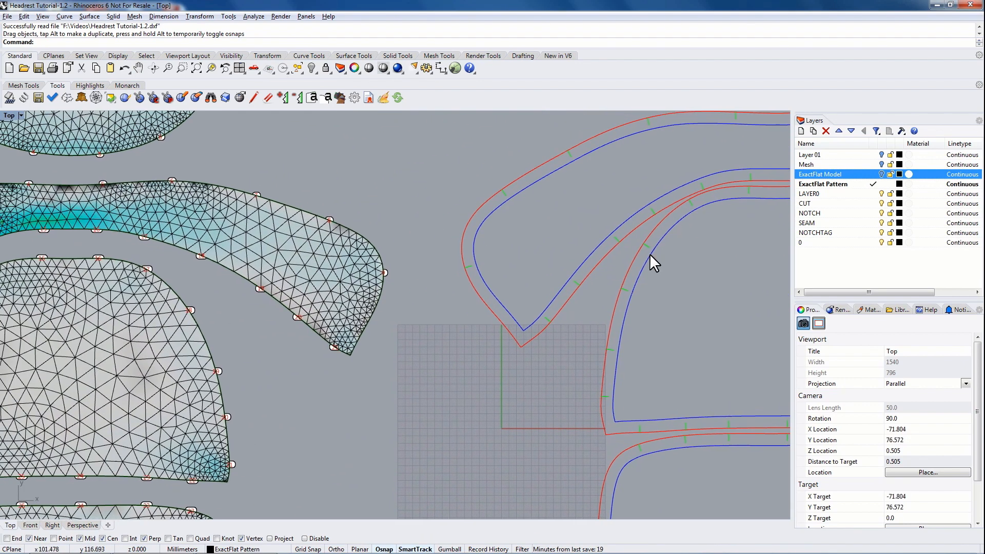
# Step: Overlay the imported dome-shaped outline on its matching meshed piece for comparison, return it among the other outlines and deselect it
pyautogui.scroll(-5, 619, 295)
pyautogui.moveTo(618, 295); pyautogui.dragTo(373, 319)
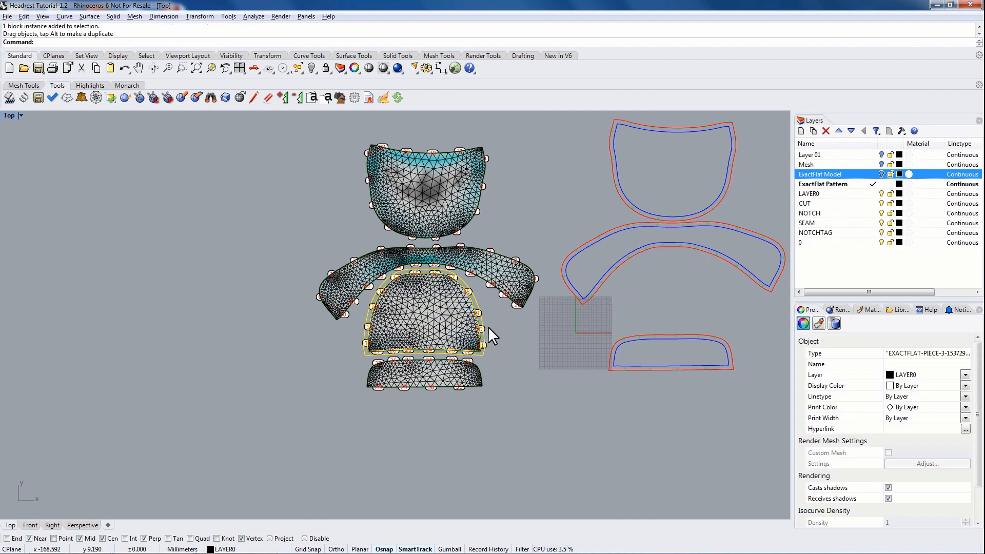
pyautogui.moveTo(476, 297); pyautogui.dragTo(721, 279)
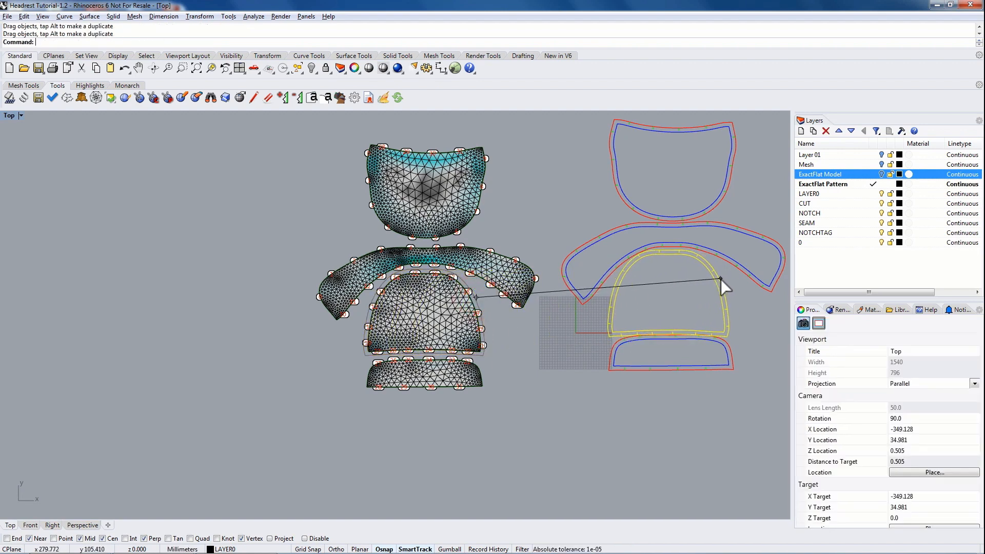
pyautogui.click(804, 204)
pyautogui.click(743, 185)
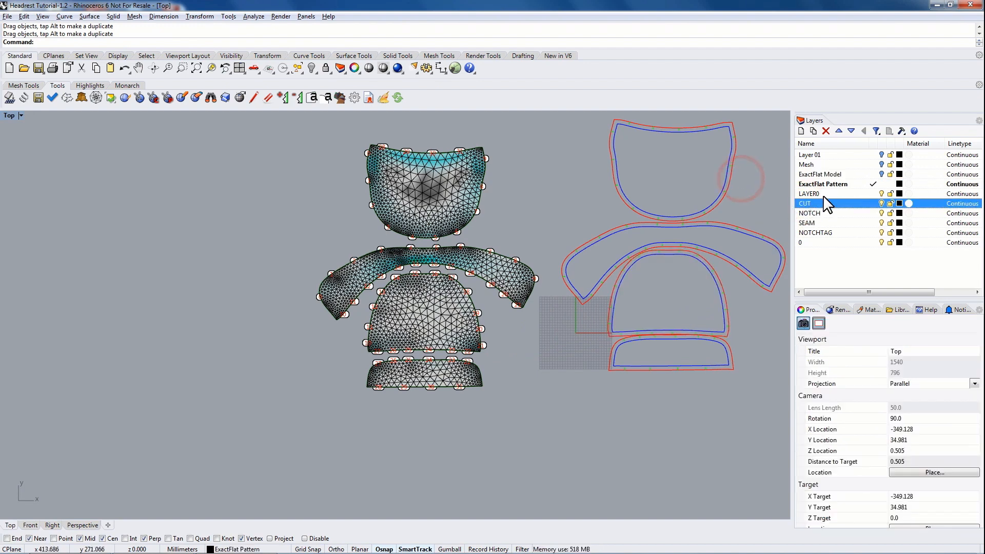
# Step: Check what the CUT, SEAM and NOTCH layers contain by hiding and showing each one in turn
pyautogui.click(881, 203)
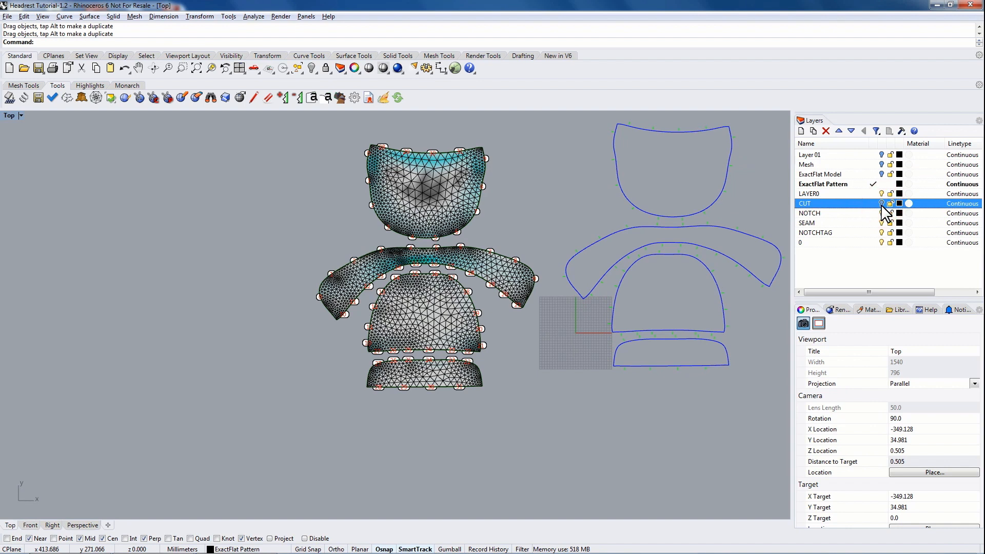
pyautogui.click(881, 203)
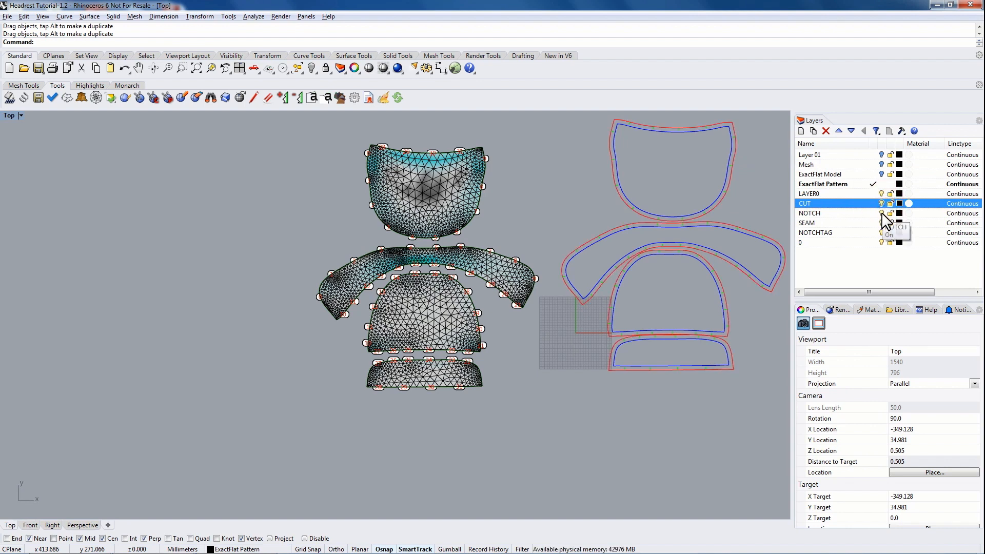
pyautogui.click(882, 223)
pyautogui.click(882, 223)
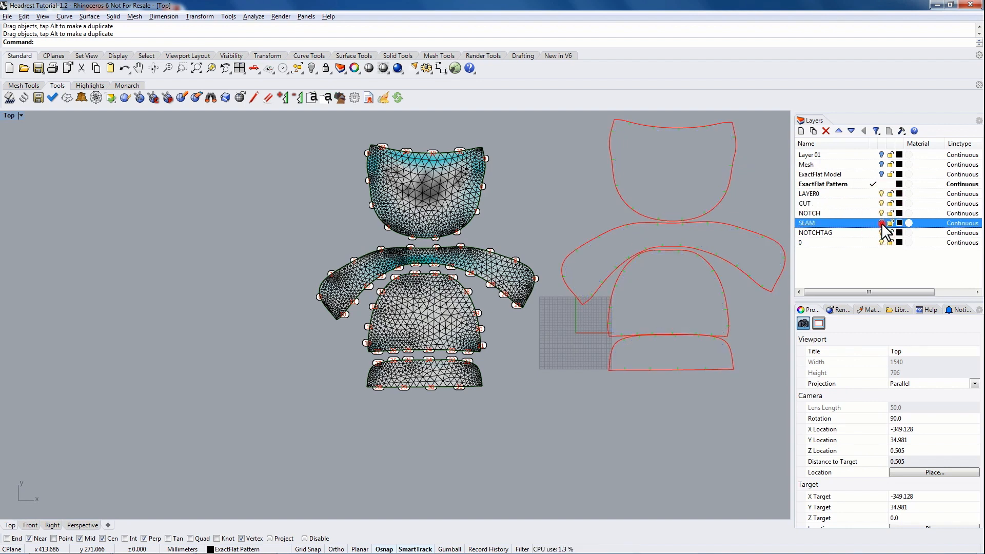
pyautogui.click(882, 211)
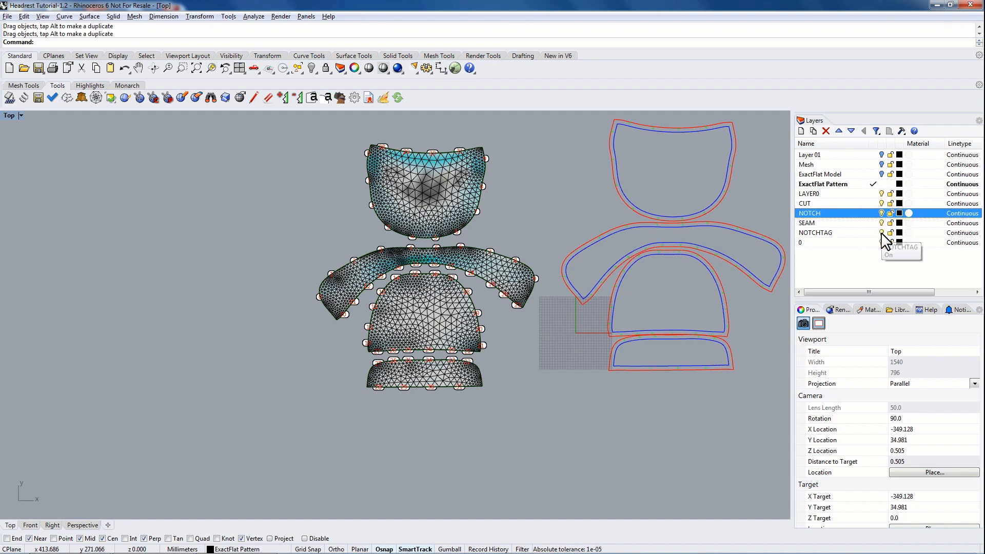
# Step: Hide the NOTCHTAG layer, inspect the curved band's notches up close without their tags, and show the layer again
pyautogui.click(881, 234)
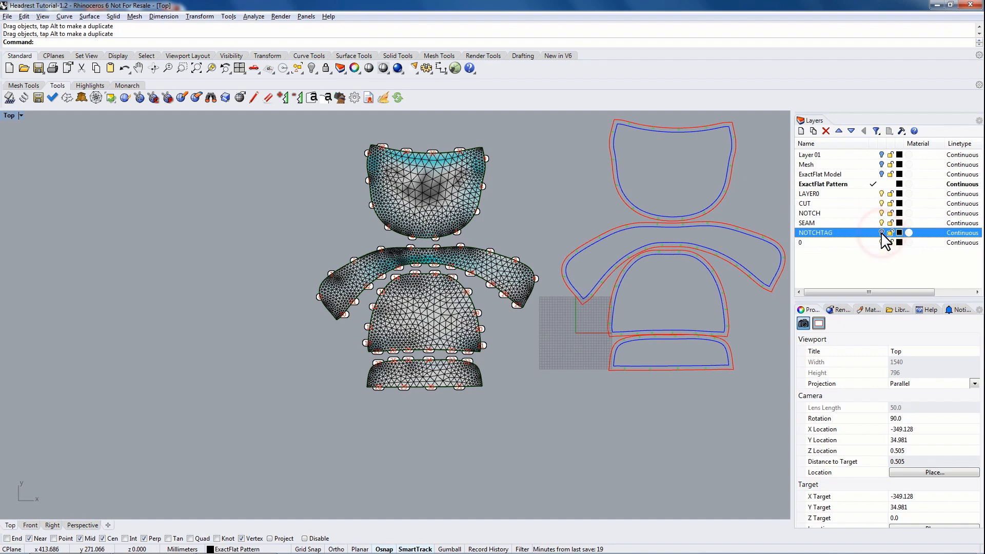
pyautogui.scroll(8, 666, 230)
pyautogui.scroll(6, 598, 193)
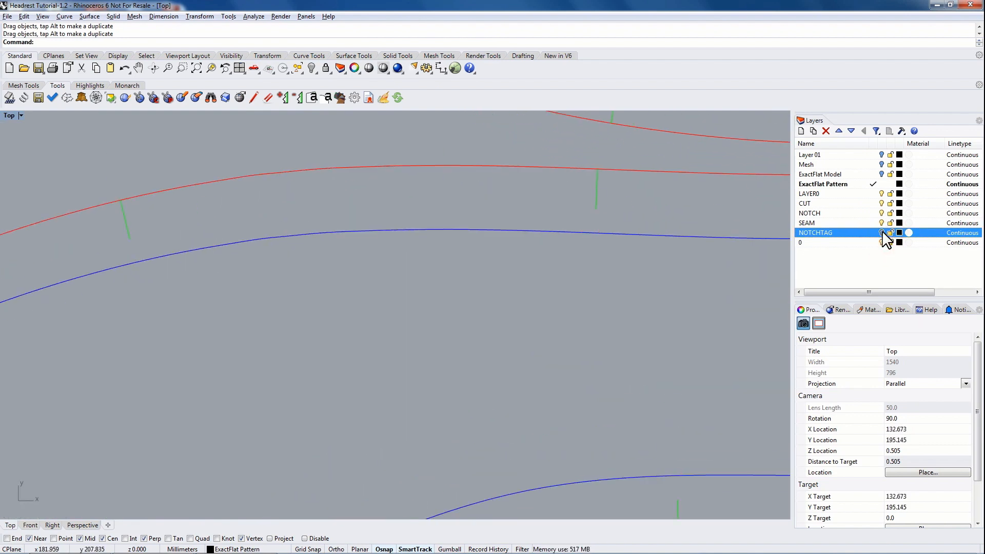
pyautogui.scroll(-8, 622, 287)
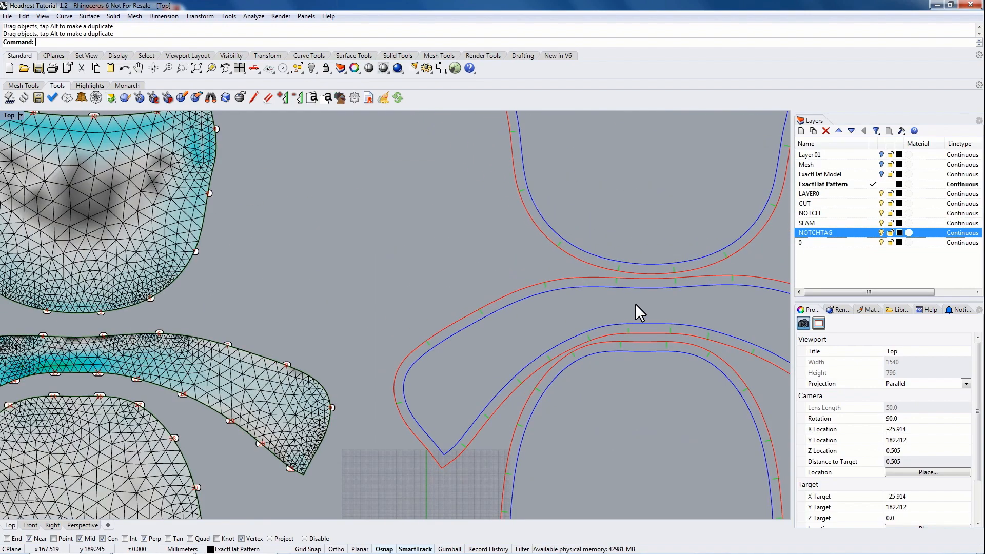
pyautogui.moveTo(639, 292); pyautogui.dragTo(579, 260, button='right')
pyautogui.scroll(-10, 578, 260)
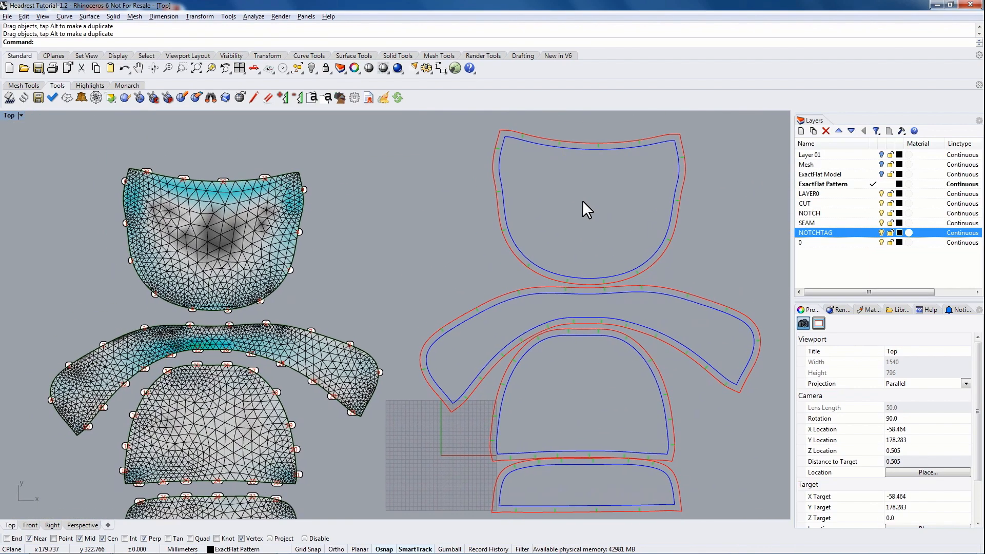
pyautogui.moveTo(583, 204); pyautogui.dragTo(590, 245, button='right')
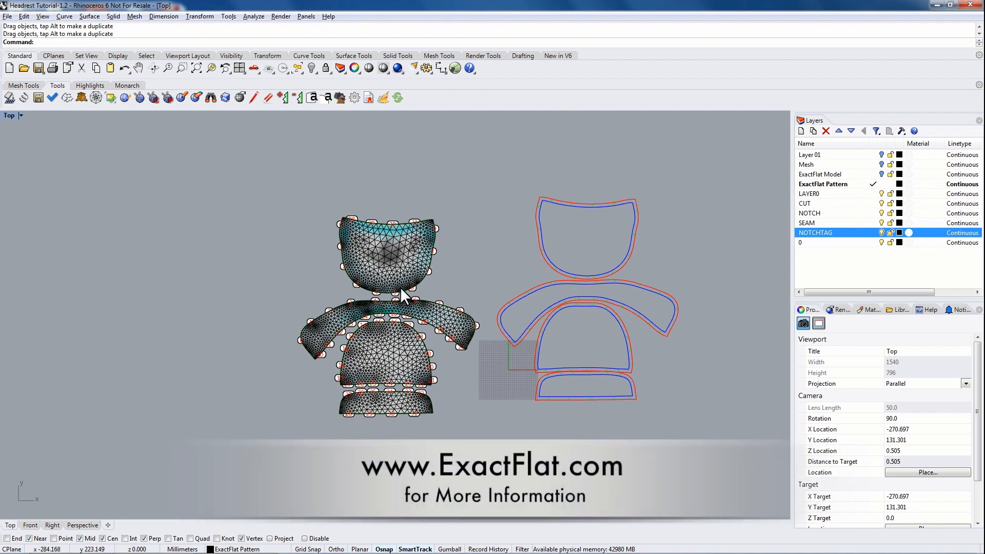
pyautogui.scroll(5, 475, 287)
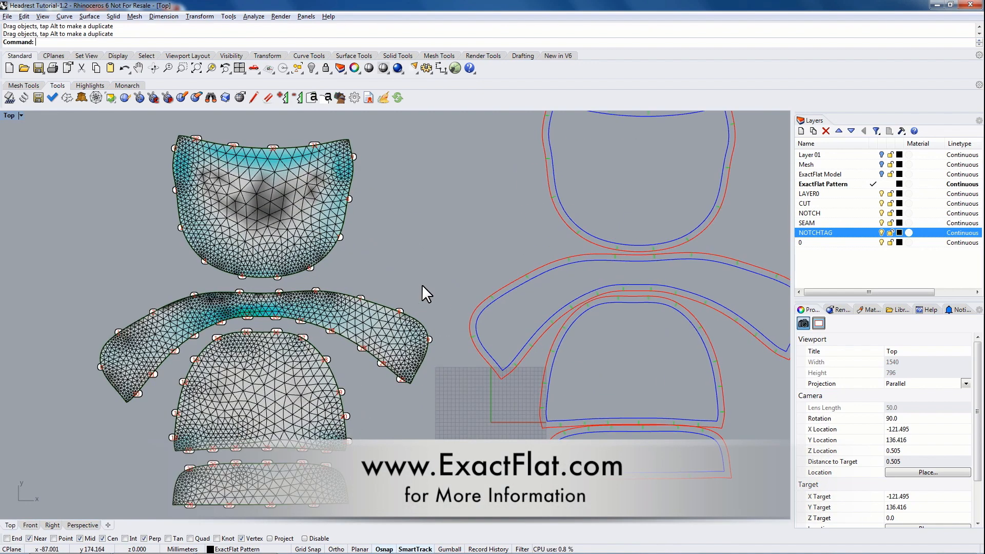
pyautogui.scroll(-2, 429, 275)
pyautogui.moveTo(445, 286); pyautogui.dragTo(410, 306, button='right')
pyautogui.scroll(1, 391, 335)
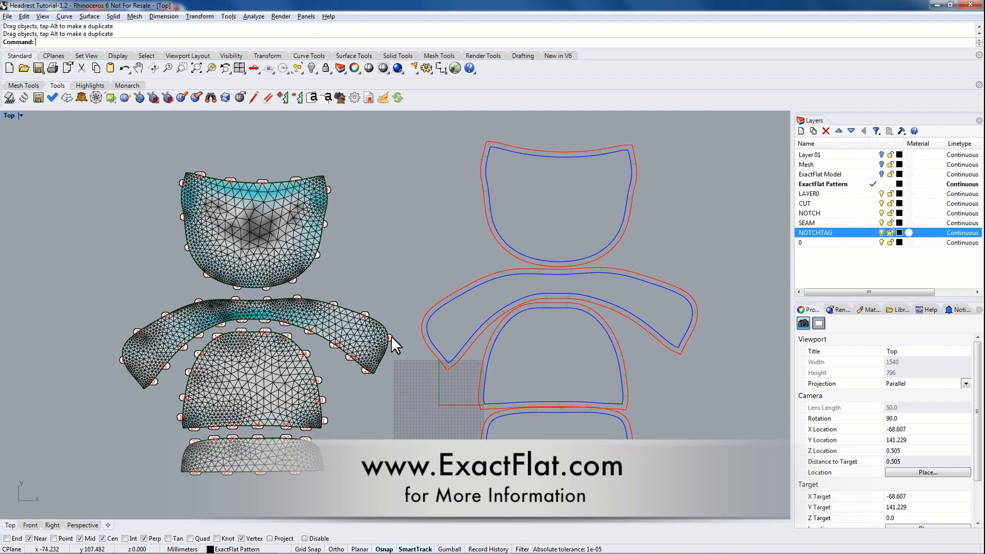